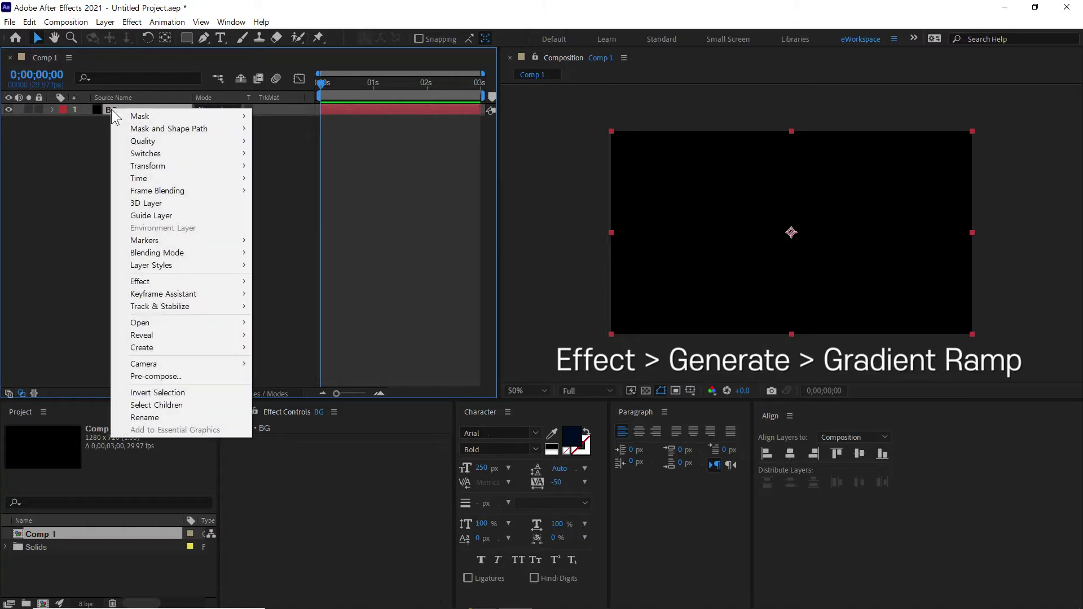
# Apply the Gradient Ramp effect to the BG layer and set its ramp shape to Radial Ramp
pyautogui.moveTo(154, 281)
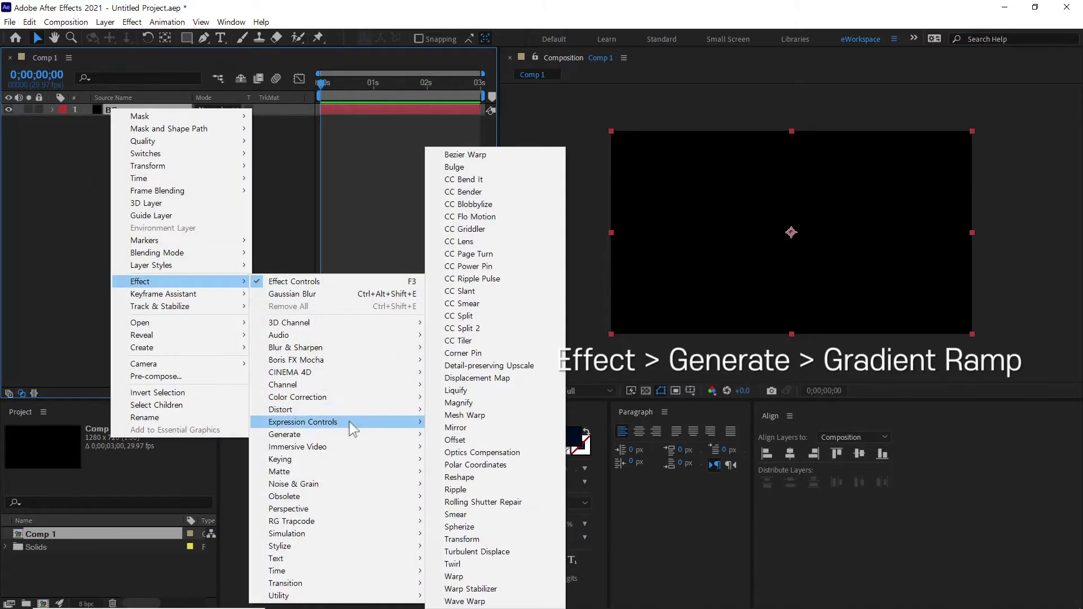
pyautogui.moveTo(391, 434)
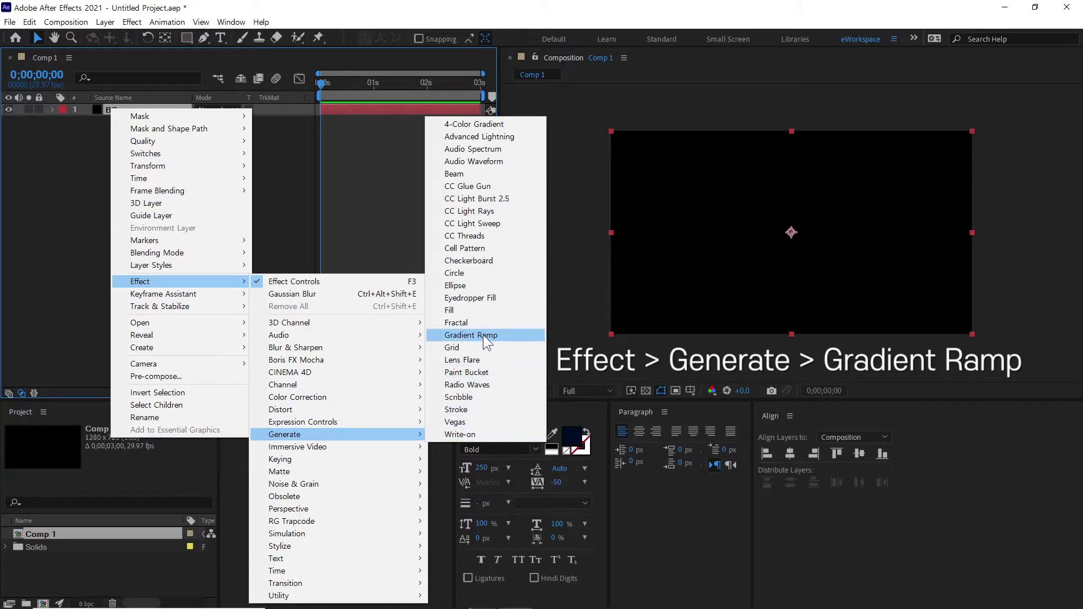
pyautogui.click(483, 335)
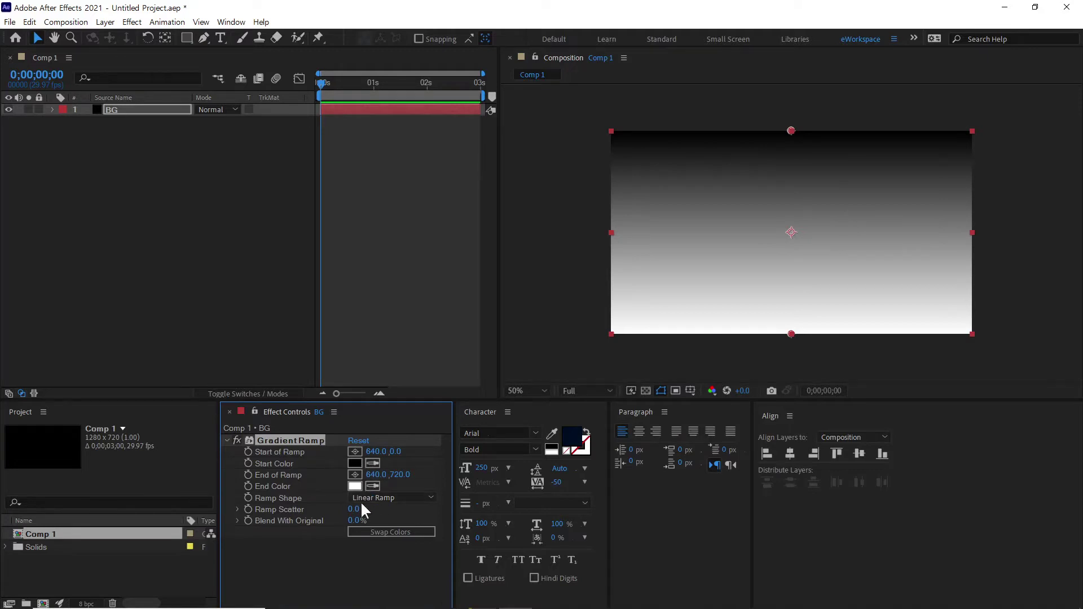
pyautogui.click(392, 498)
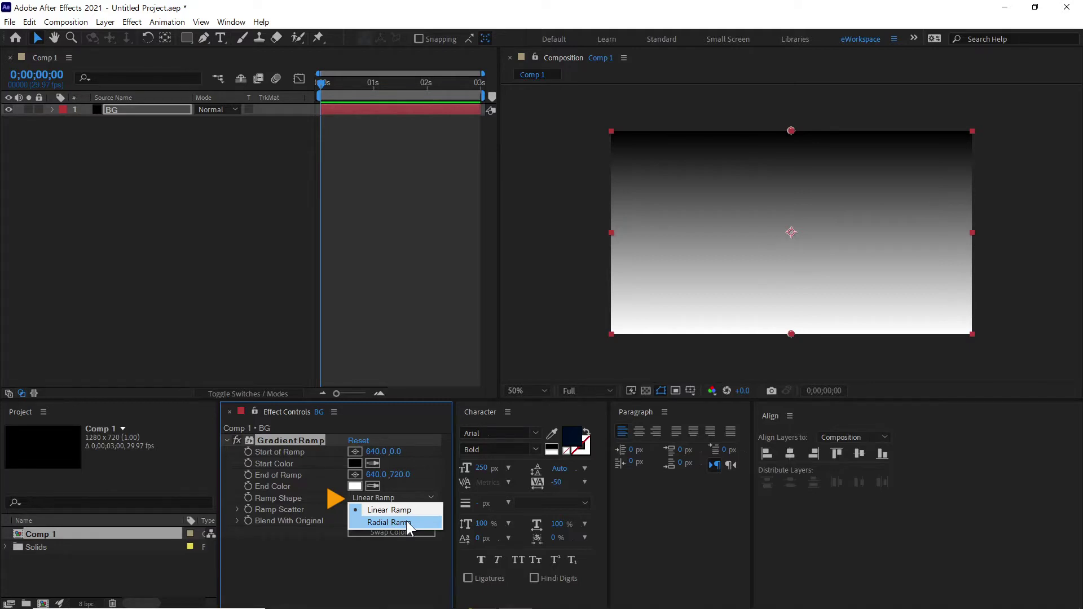
pyautogui.click(406, 521)
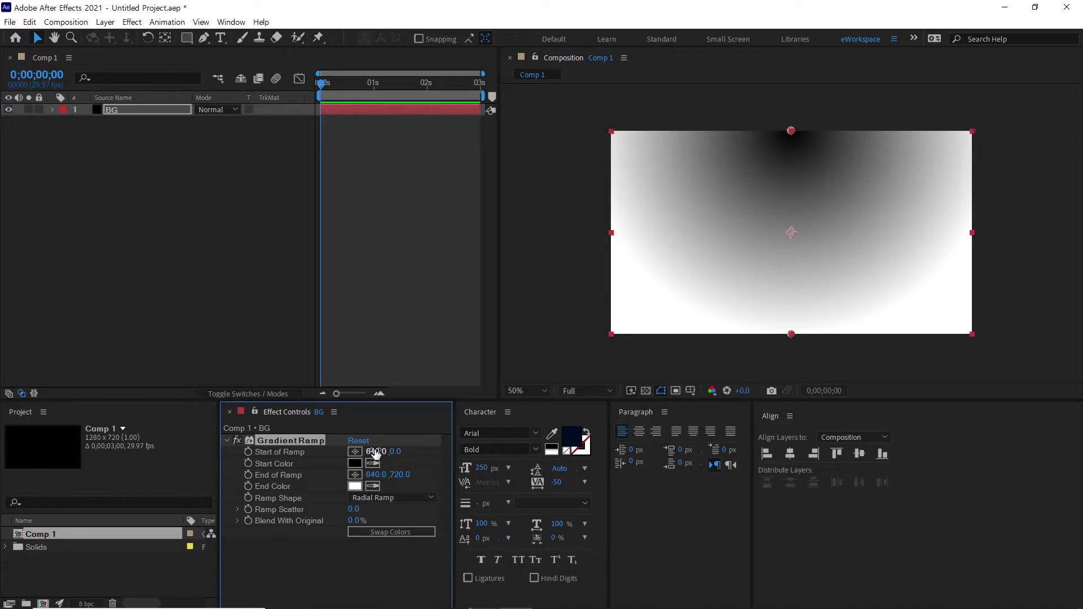
# Set the gradient's Start of Ramp to 640, 360 and its End of Ramp to 0, 360
pyautogui.click(401, 452)
pyautogui.write('360')
pyautogui.press('Return')
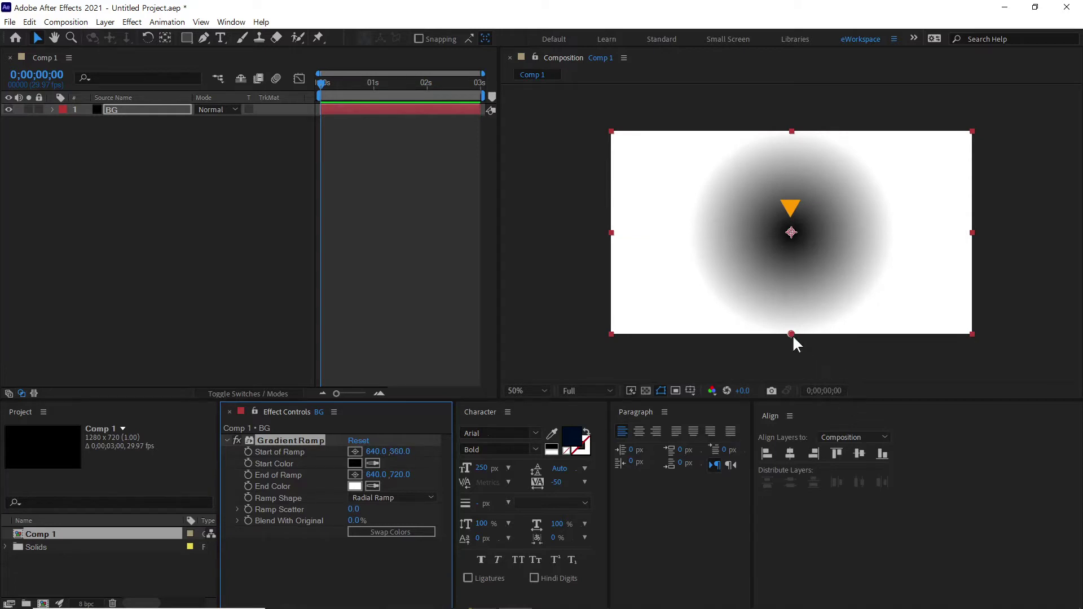
pyautogui.click(376, 475)
pyautogui.write('0')
pyautogui.press('Return')
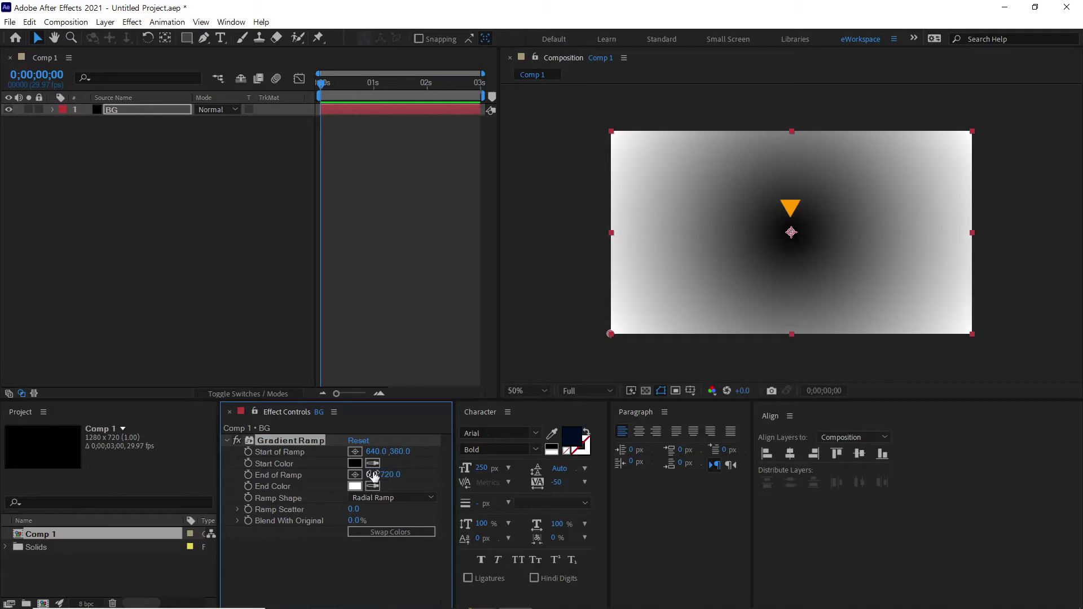
pyautogui.click(391, 475)
pyautogui.write('360')
pyautogui.press('Return')
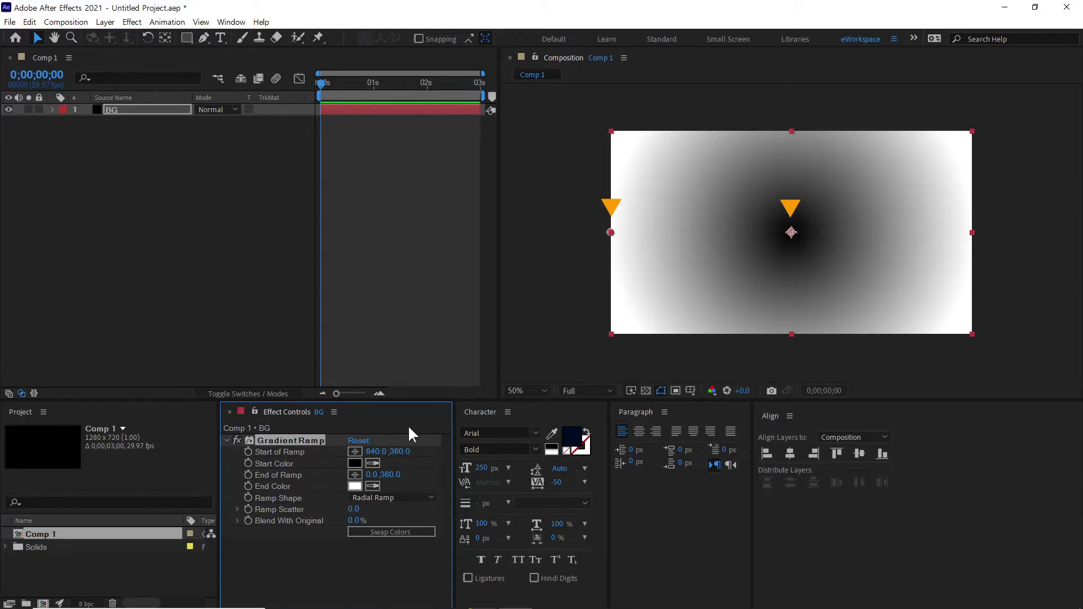
# Set the gradient's start color to the saturated blue 002DB5
pyautogui.click(354, 463)
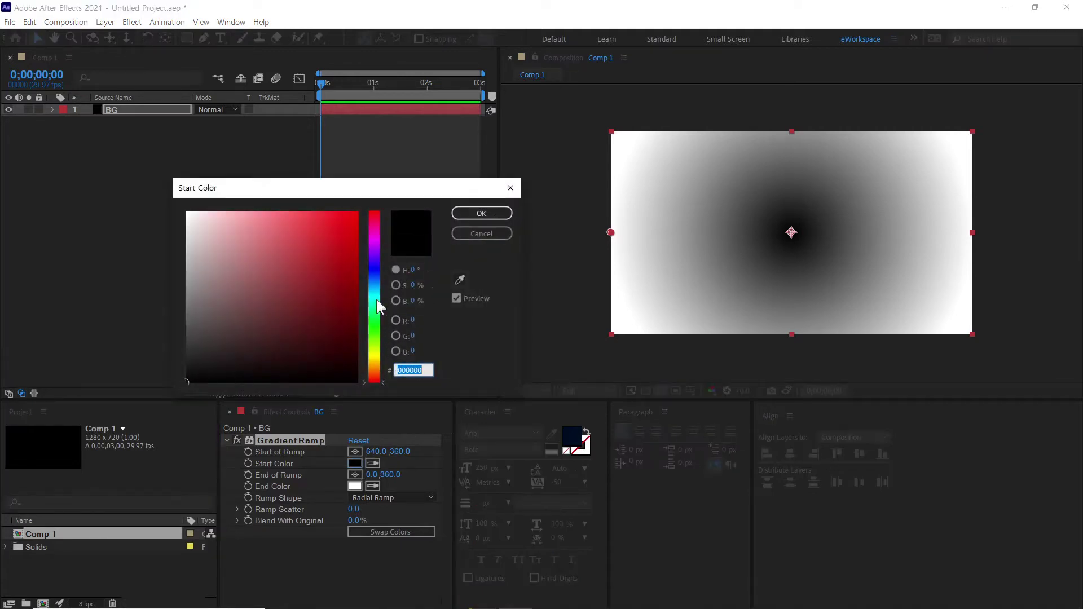
pyautogui.click(374, 277)
pyautogui.moveTo(356, 251)
pyautogui.mouseDown()
pyautogui.moveTo(371, 248)
pyautogui.moveTo(351, 250)
pyautogui.moveTo(356, 260)
pyautogui.mouseUp()
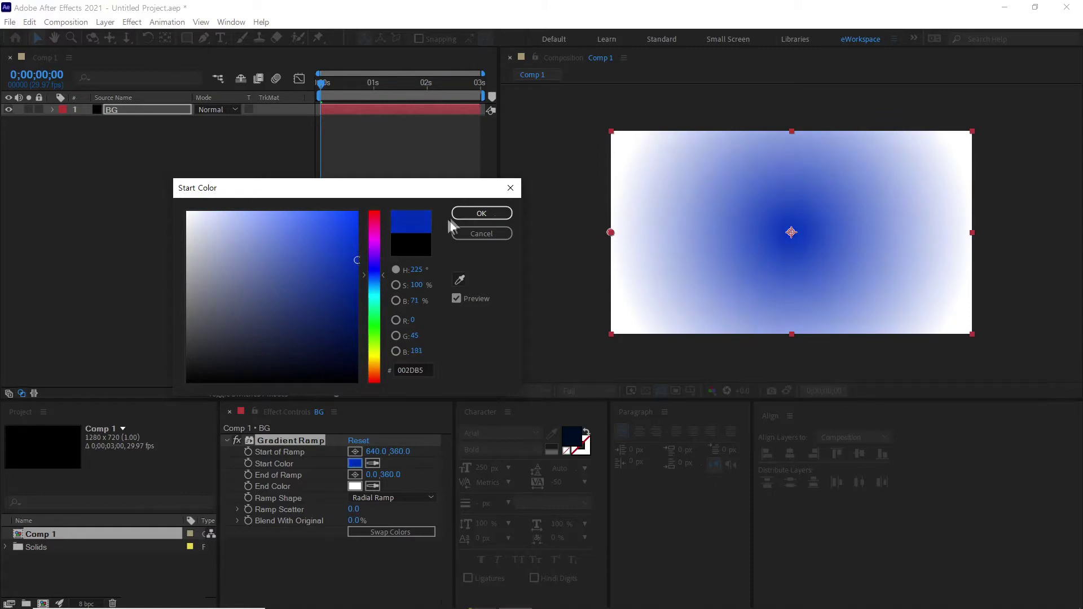
pyautogui.click(480, 213)
# Set the gradient's end color to the very dark navy 000A17 and lock the BG layer
pyautogui.click(352, 486)
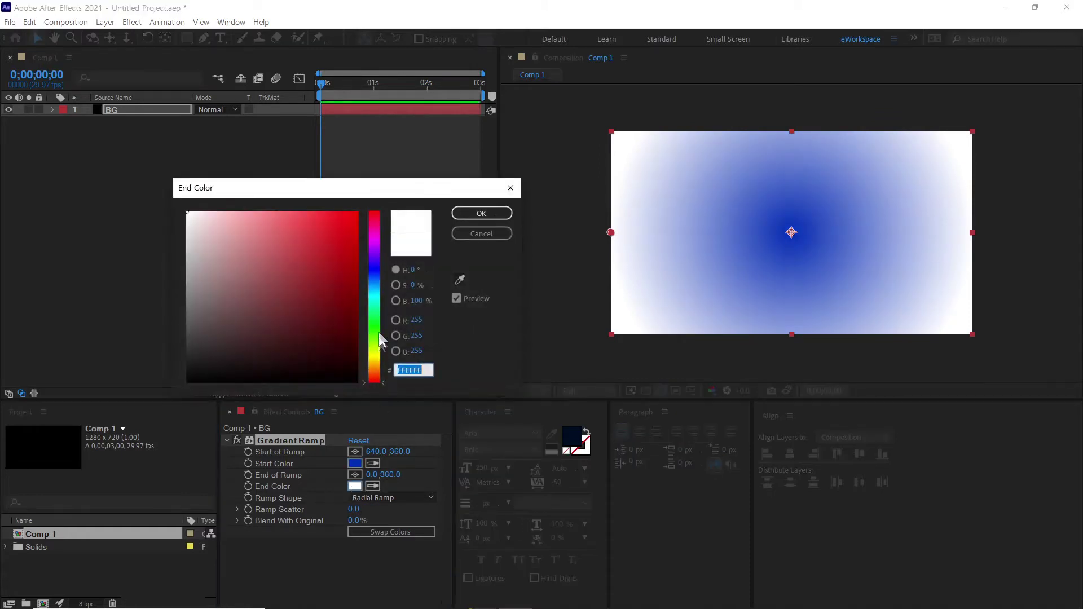
pyautogui.click(374, 280)
pyautogui.moveTo(347, 345); pyautogui.dragTo(378, 367)
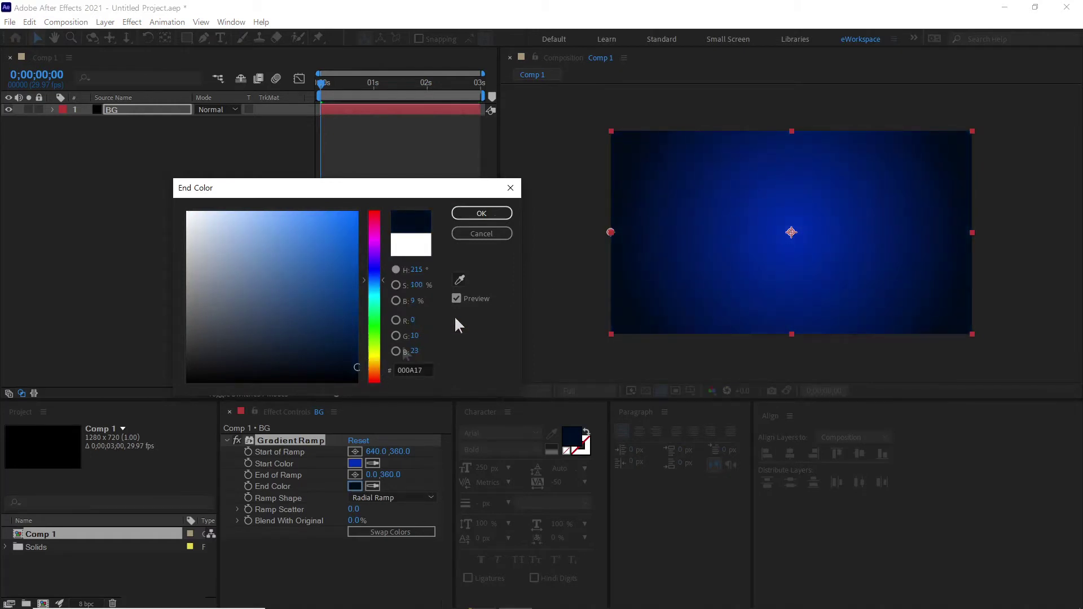
pyautogui.click(496, 213)
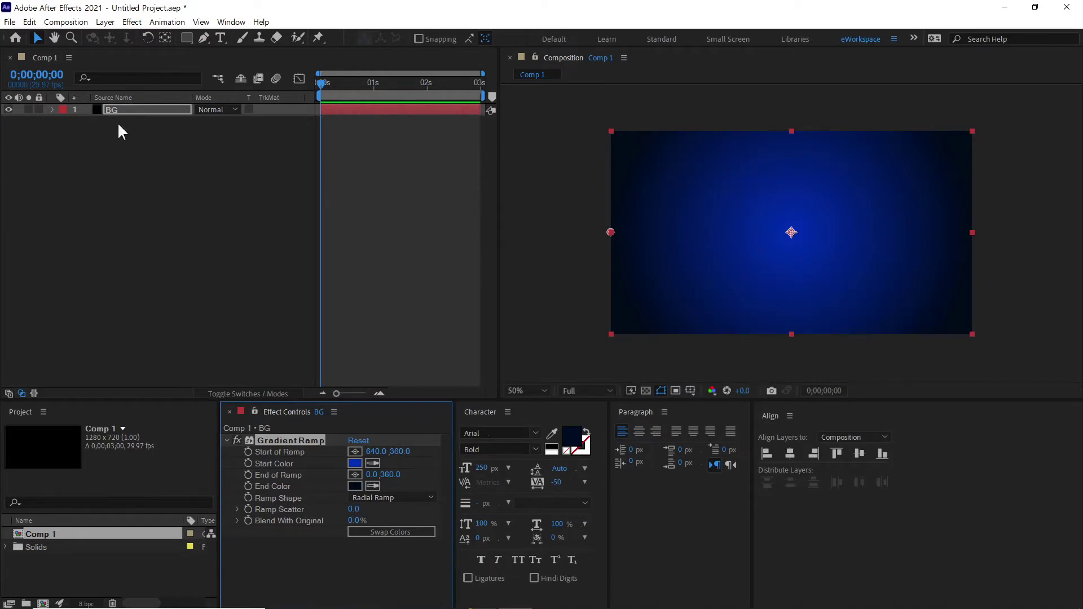
pyautogui.click(38, 109)
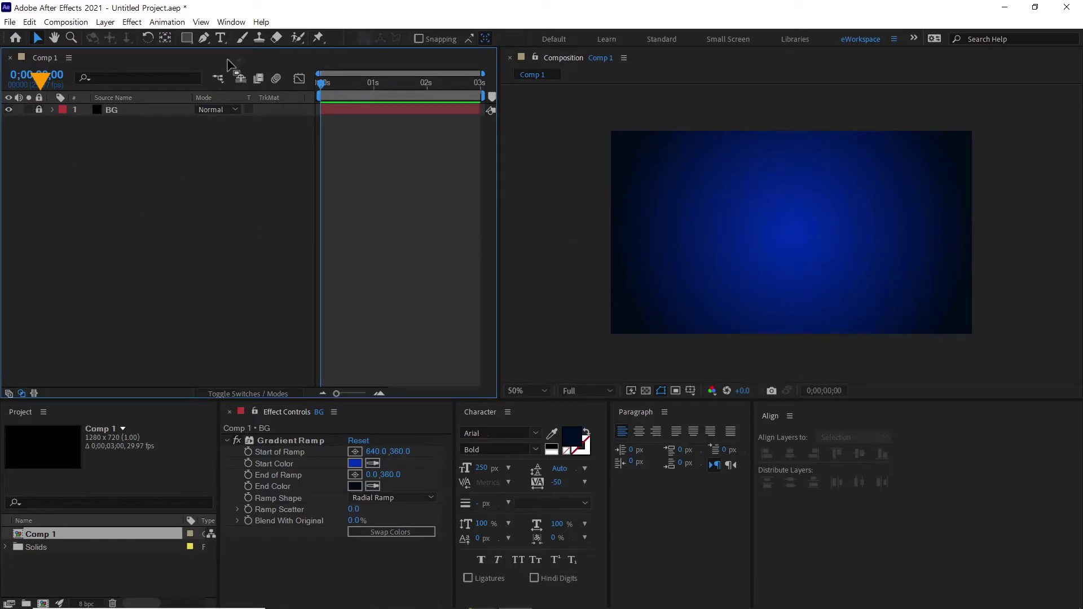
# Add a text layer reading "epi" near the middle of the composition
pyautogui.click(223, 37)
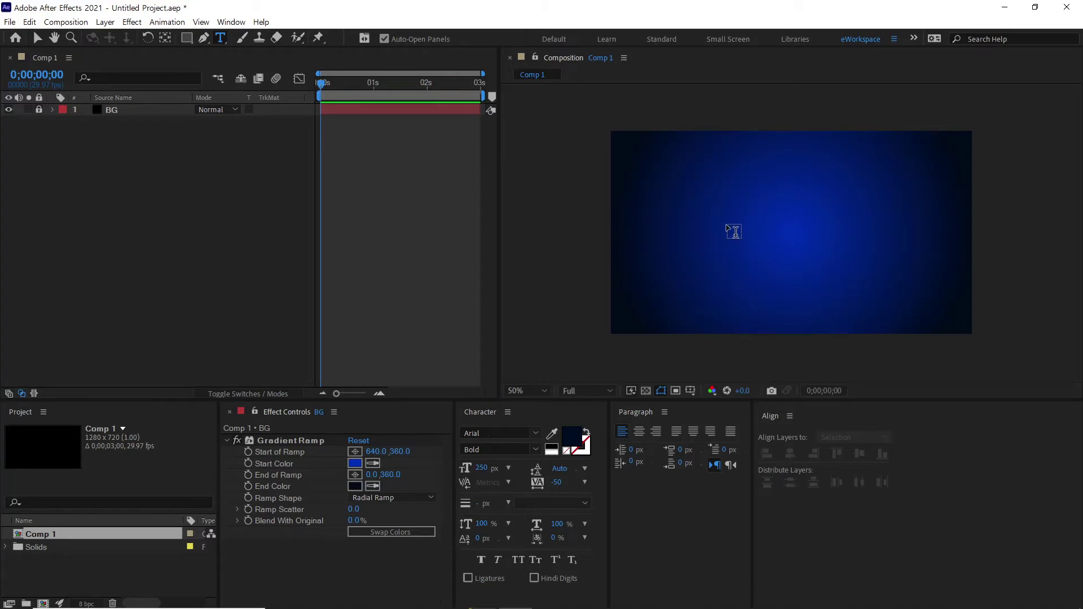
pyautogui.click(733, 231)
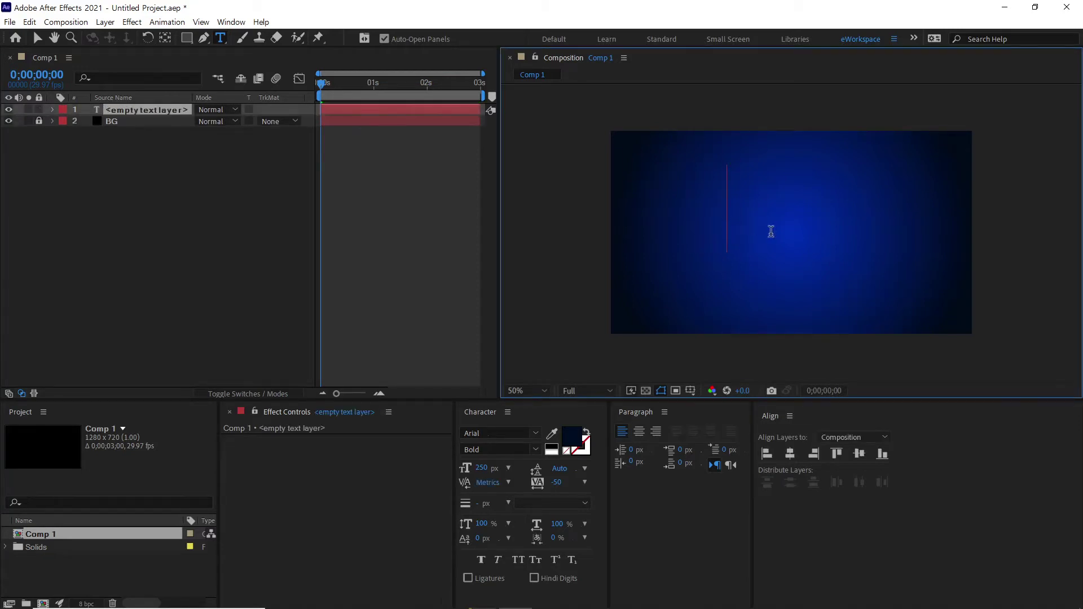
pyautogui.write('epi')
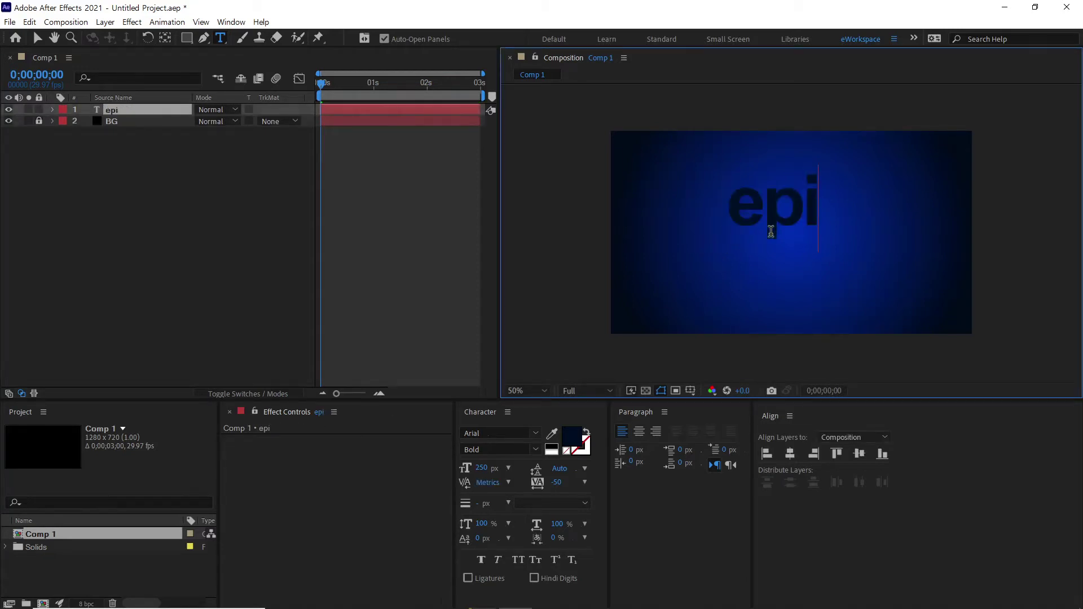
pyautogui.click(37, 38)
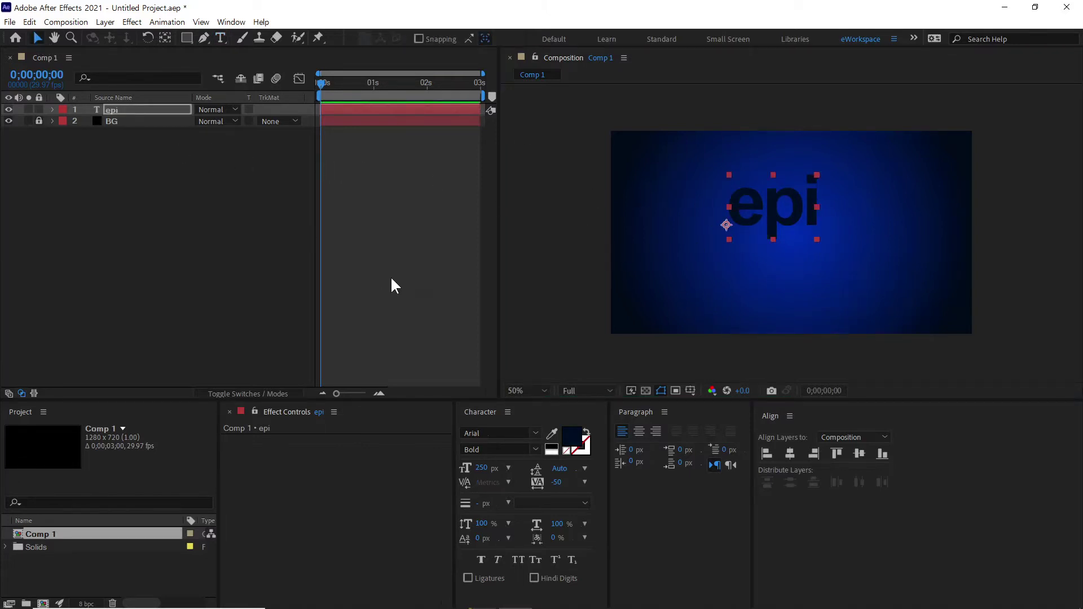
# Change the fill color of the "epi" text to white (FFFFFF)
pyautogui.click(574, 444)
pyautogui.click(214, 222)
pyautogui.moveTo(213, 222); pyautogui.dragTo(187, 212)
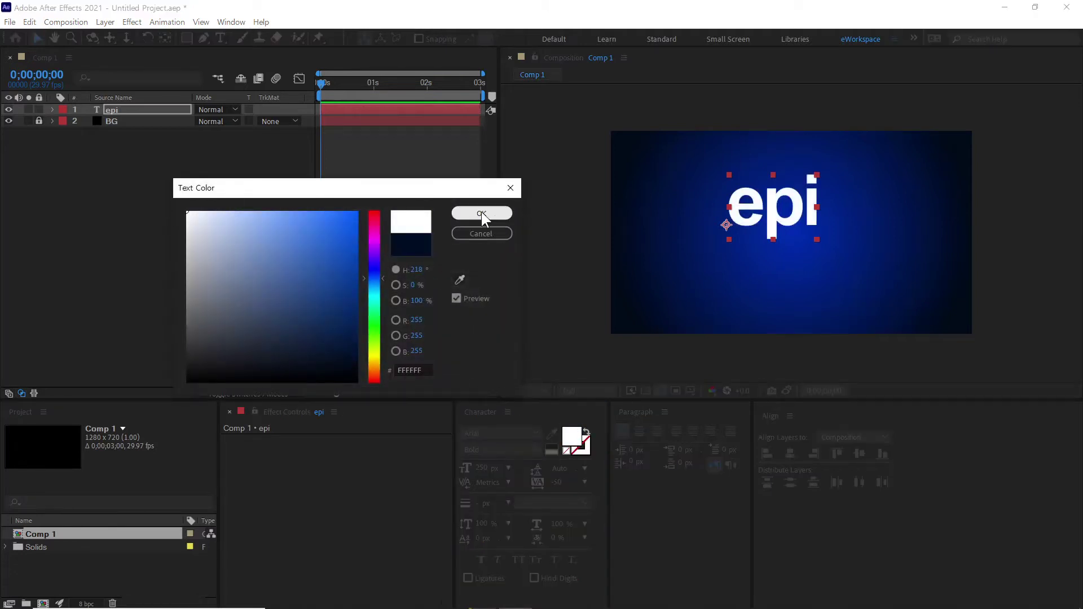
pyautogui.click(481, 213)
# Show the Title/Action Safe guides and move the "epi" text to the center of the composition
pyautogui.moveTo(756, 237); pyautogui.dragTo(772, 255)
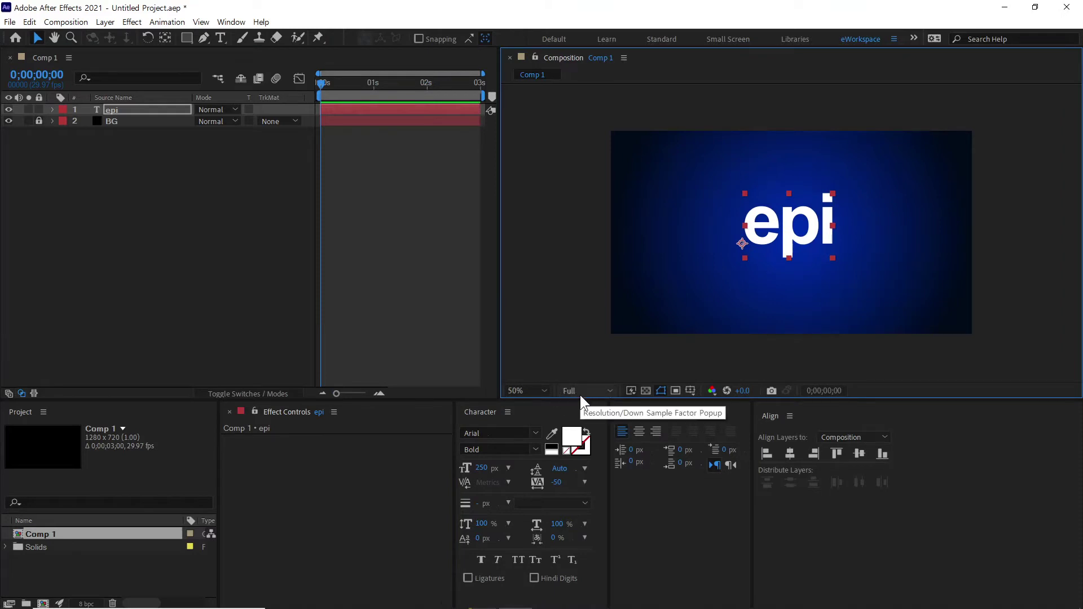
pyautogui.click(694, 389)
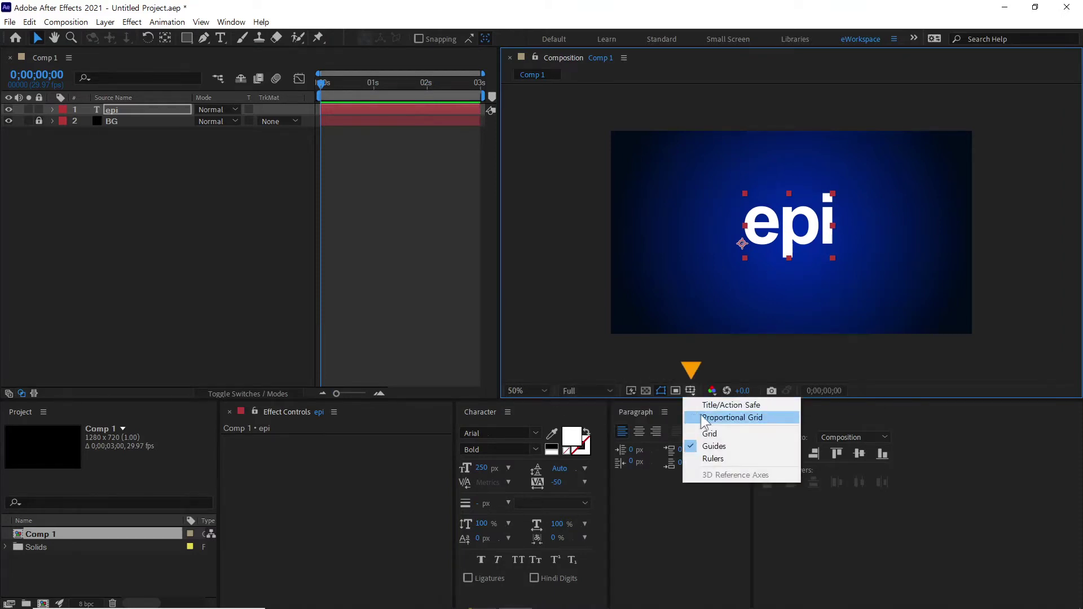
pyautogui.click(732, 406)
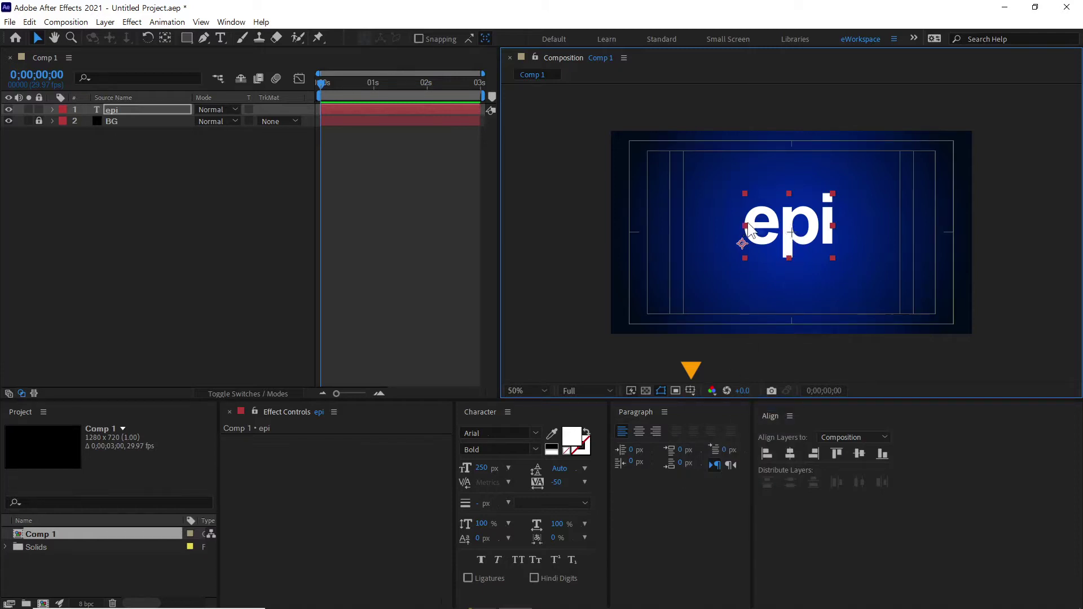
pyautogui.moveTo(808, 237); pyautogui.dragTo(811, 244)
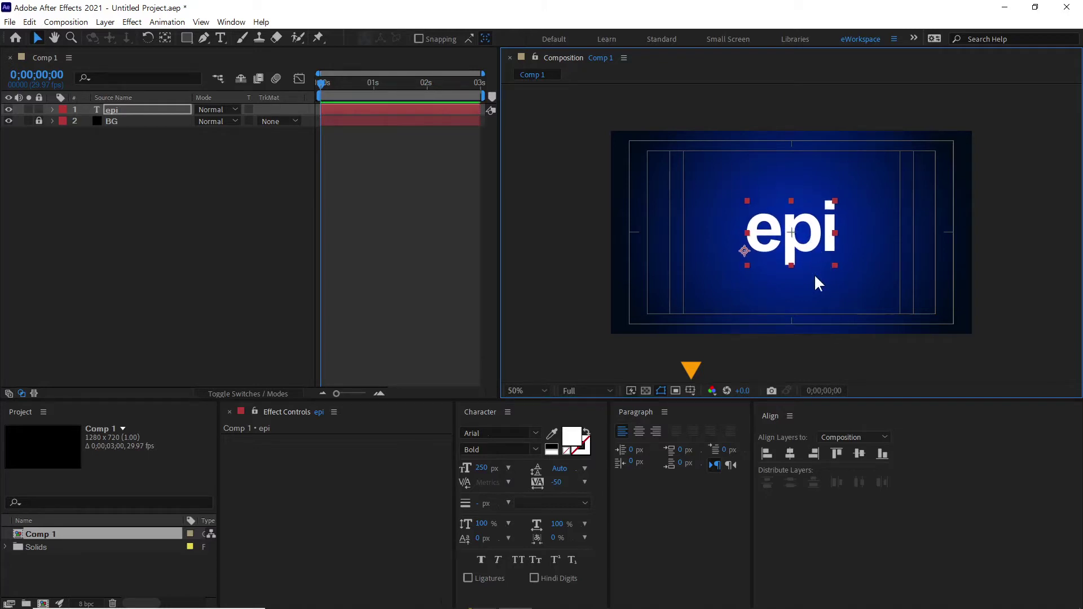
pyautogui.click(396, 333)
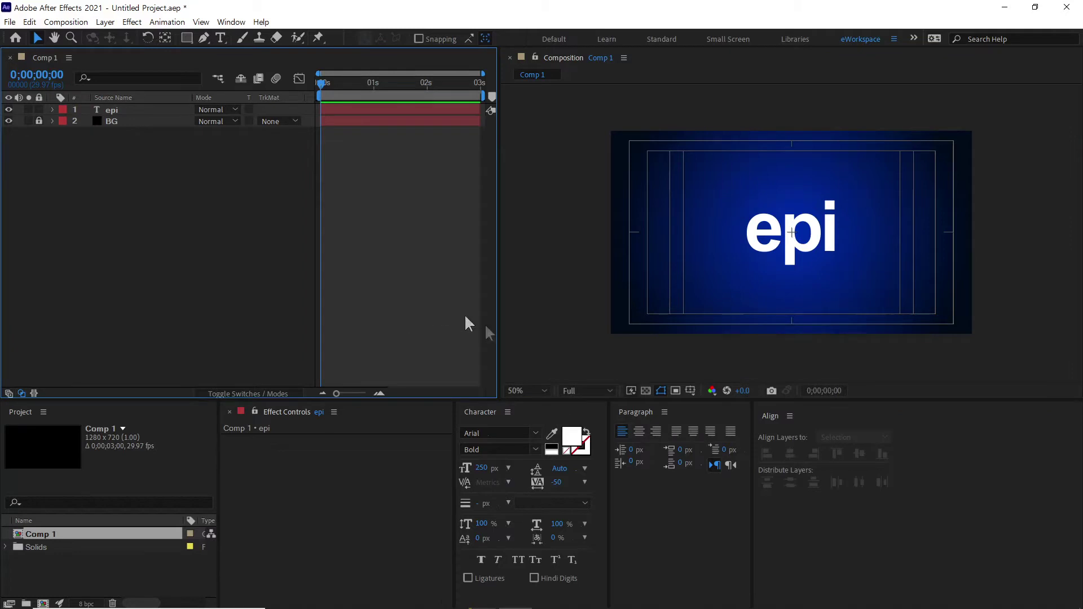
# Apply the CC Radial Fast Blur effect from the Blur & Sharpen category to the epi text layer
pyautogui.click(125, 110)
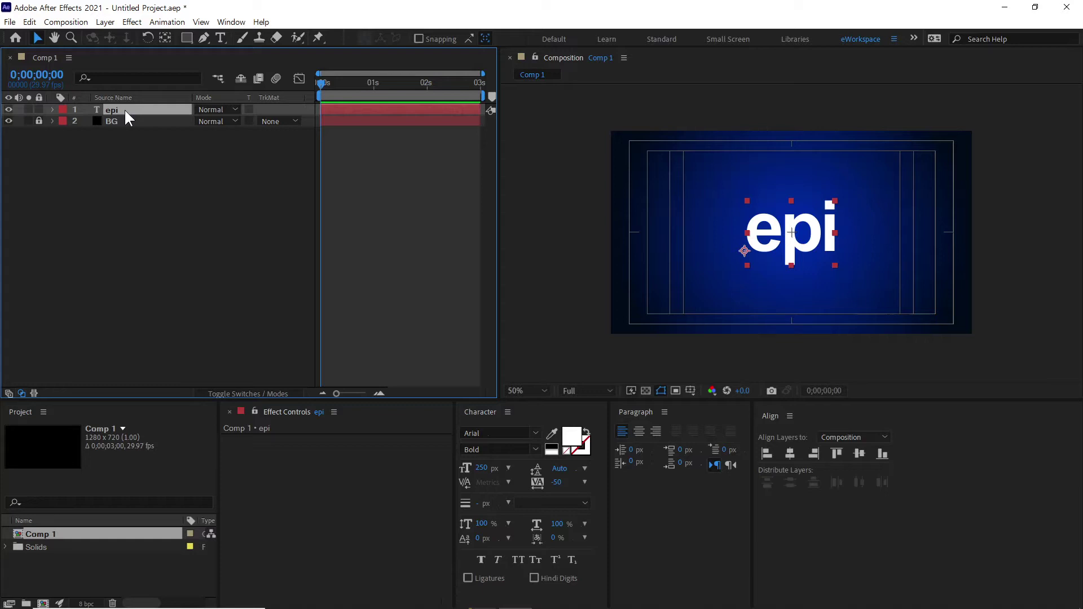
pyautogui.rightClick(125, 111)
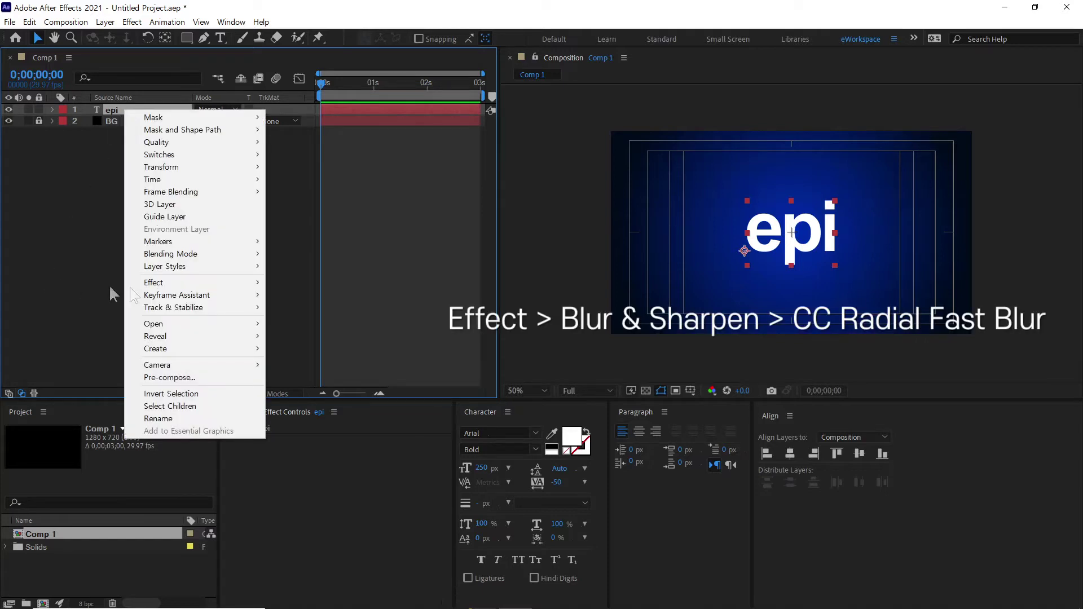
pyautogui.moveTo(161, 284)
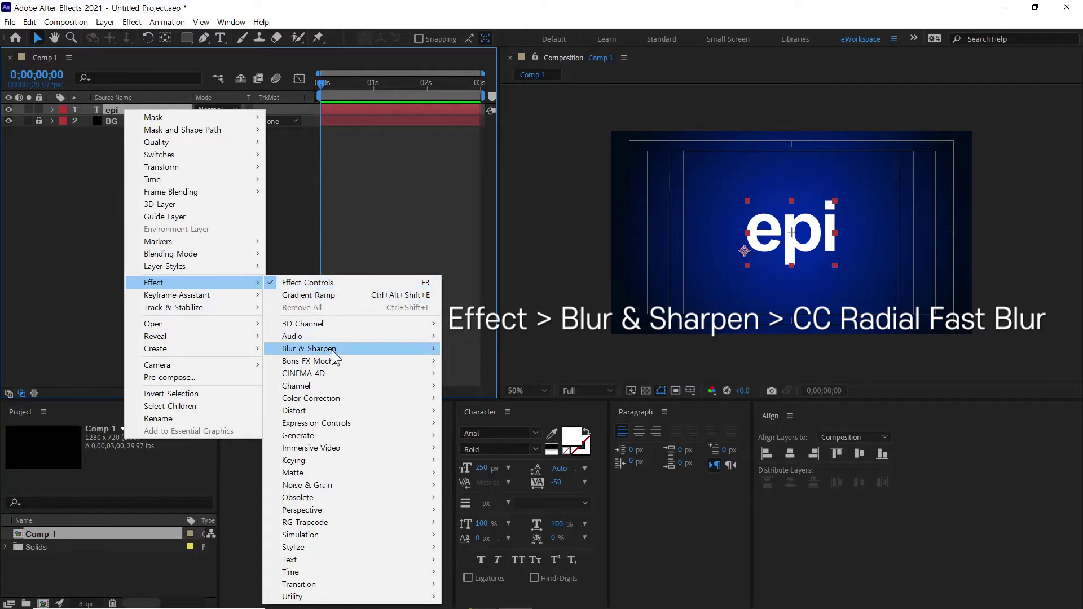
pyautogui.moveTo(333, 354)
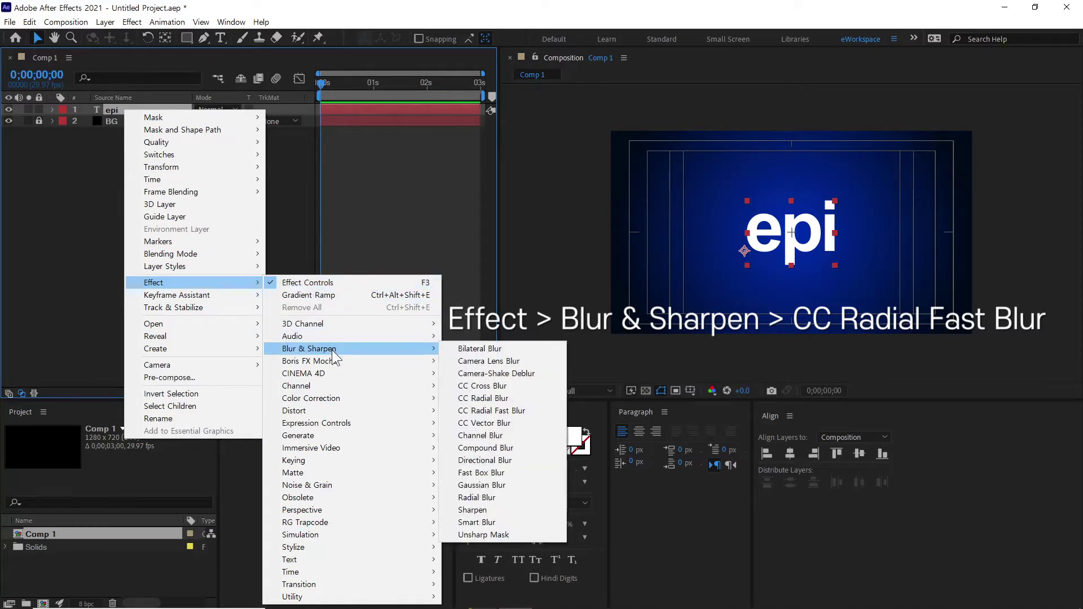
pyautogui.click(530, 411)
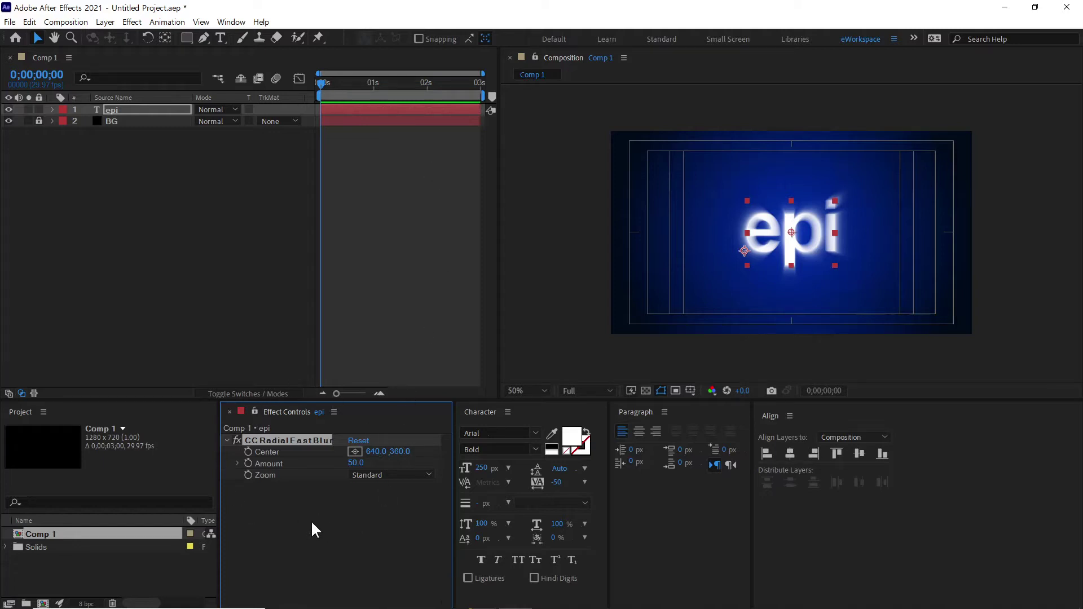
# Place the blur's Center above the text at about 352, 40 and raise its Amount to 89
pyautogui.click(354, 452)
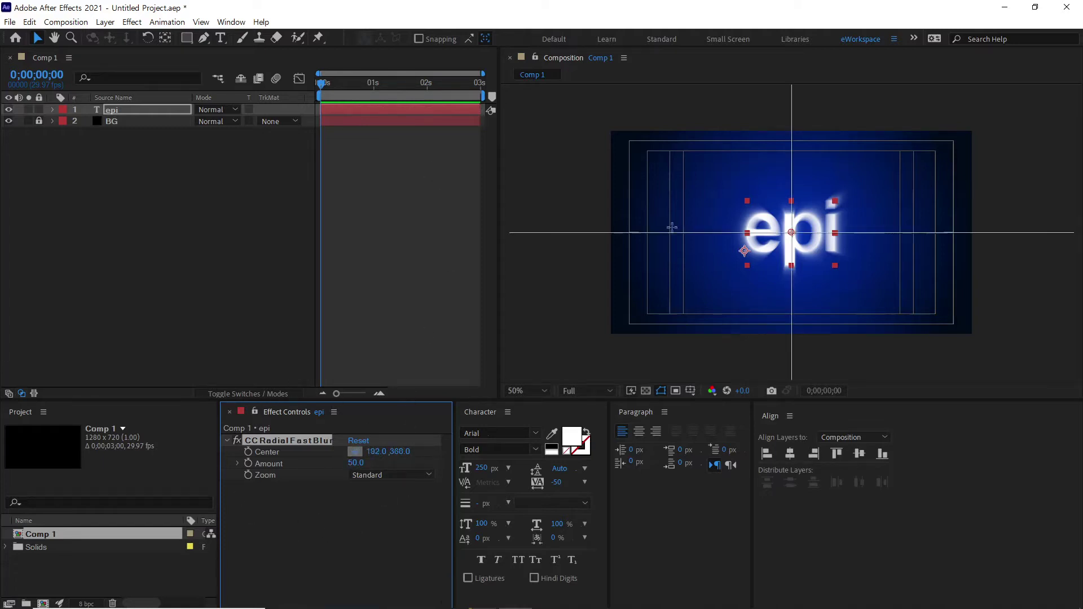
pyautogui.click(712, 166)
pyautogui.moveTo(715, 162)
pyautogui.mouseDown()
pyautogui.moveTo(791, 187)
pyautogui.moveTo(703, 164)
pyautogui.moveTo(682, 122)
pyautogui.moveTo(704, 158)
pyautogui.moveTo(710, 142)
pyautogui.mouseUp()
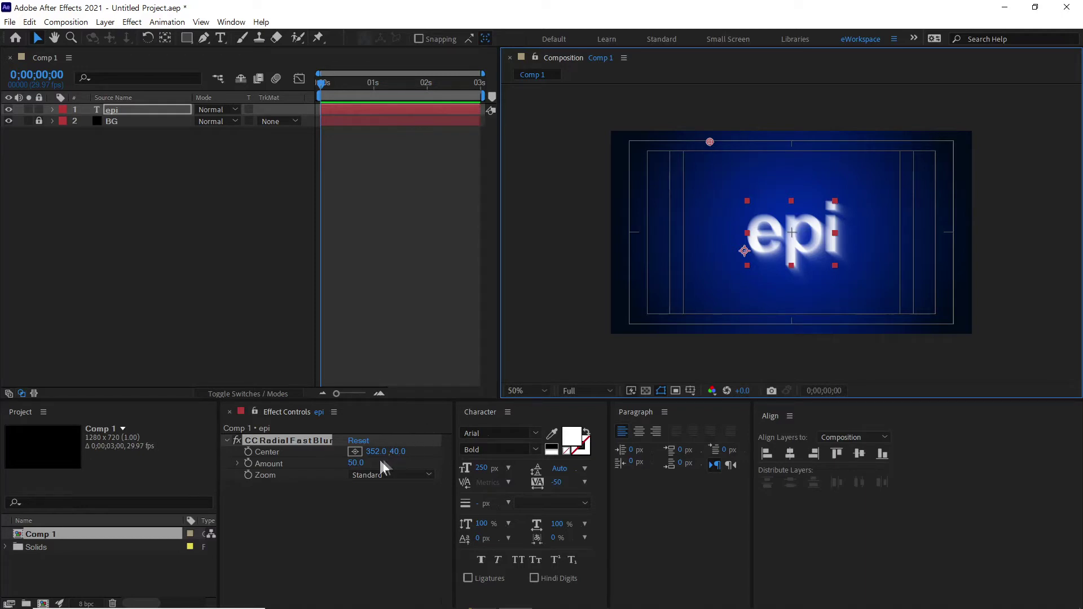
pyautogui.moveTo(359, 467); pyautogui.dragTo(389, 468)
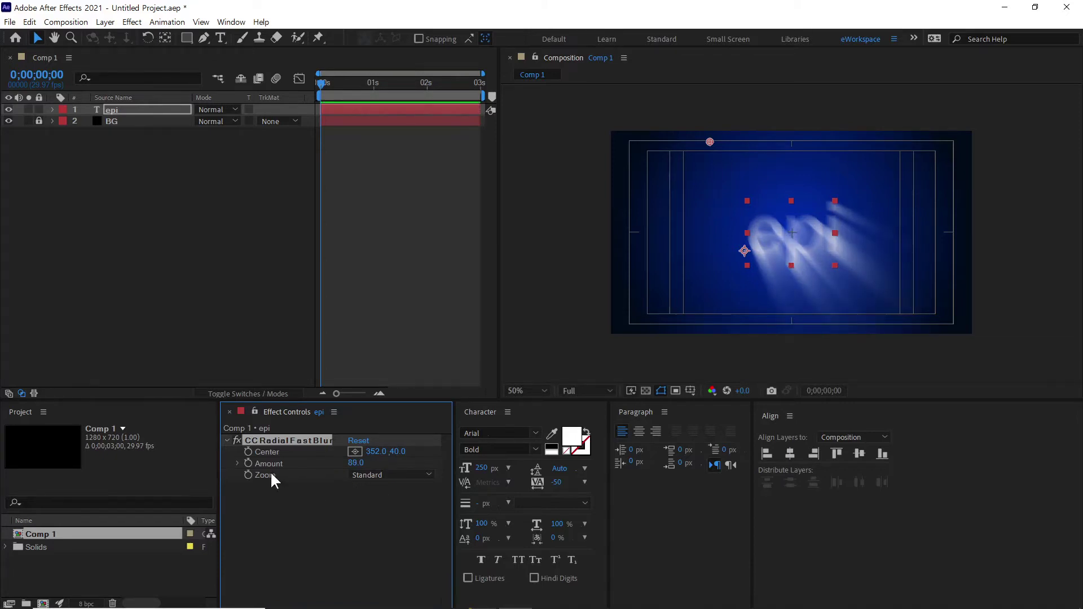
# Try the Brightest zoom mode on the radial blur and switch it to Darkest for comparison
pyautogui.click(400, 474)
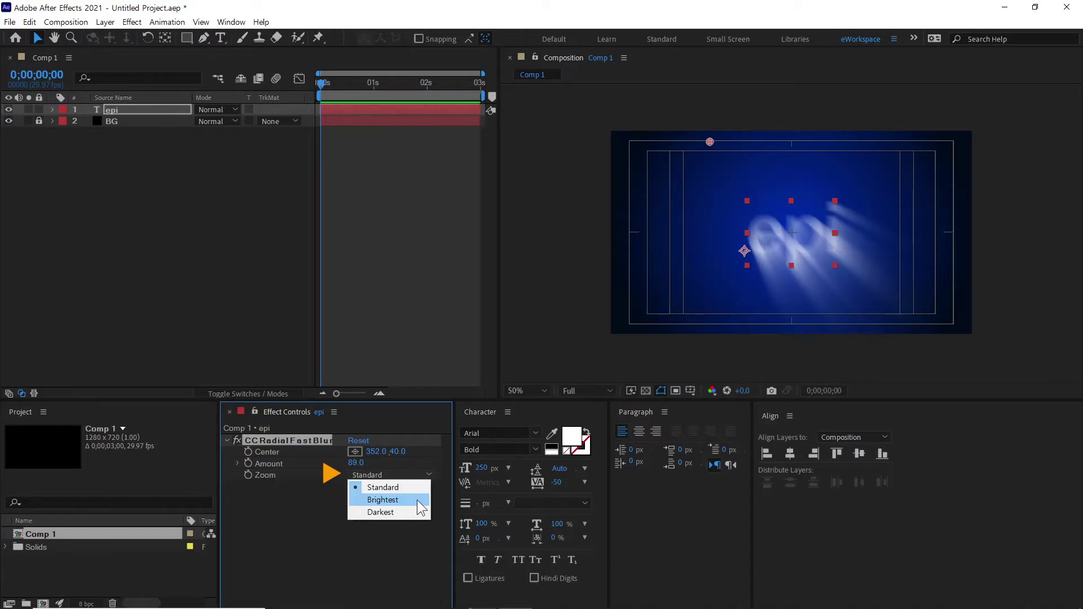
pyautogui.click(418, 499)
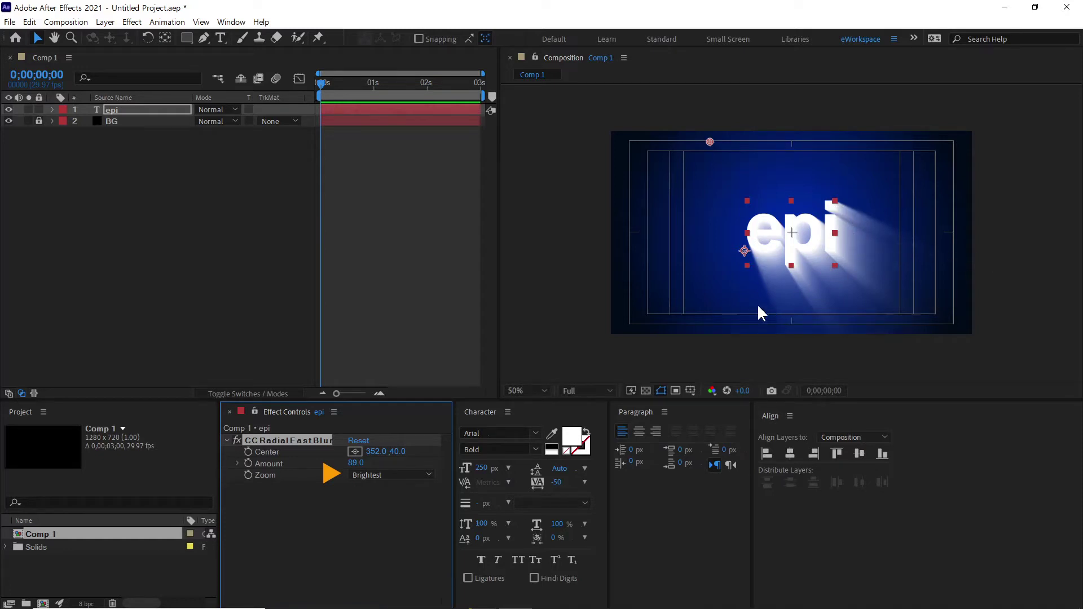
pyautogui.click(411, 473)
pyautogui.click(397, 510)
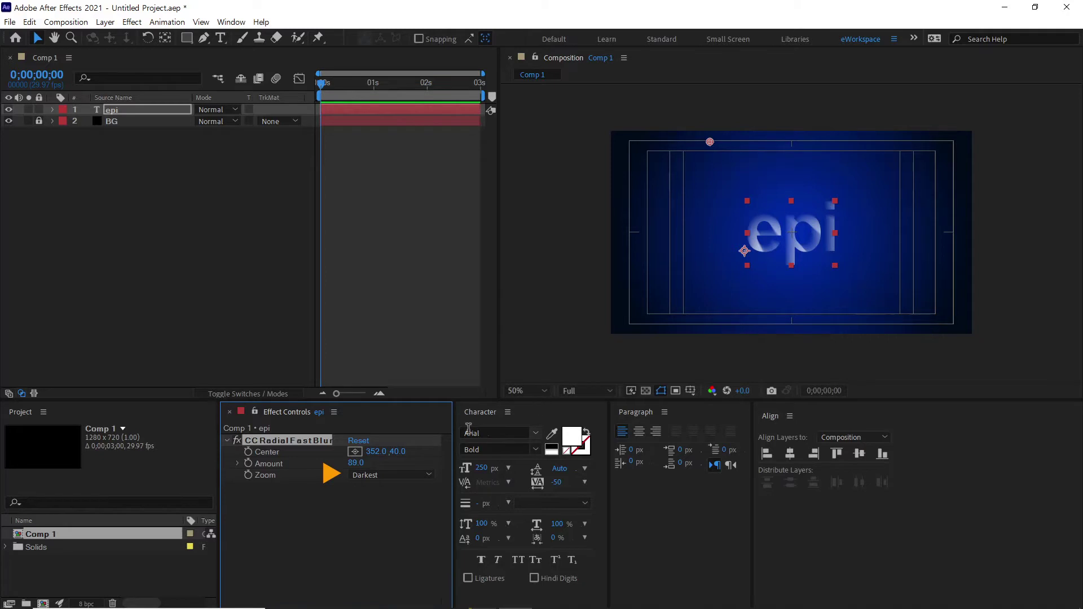
# Try the Standard zoom mode on the radial blur, and set Zoom back to Brightest
pyautogui.click(424, 475)
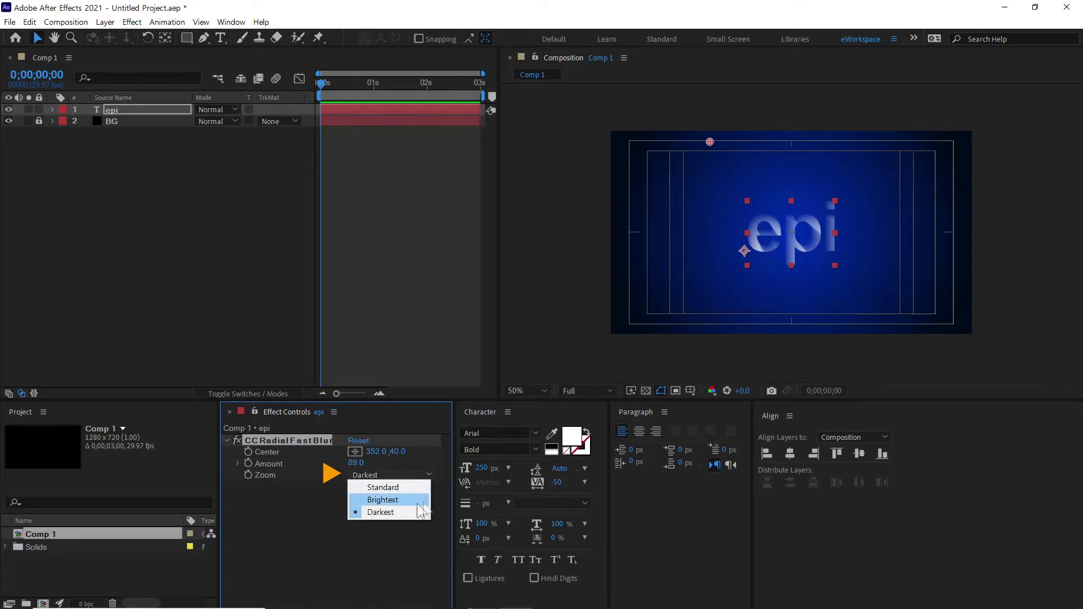
pyautogui.click(383, 488)
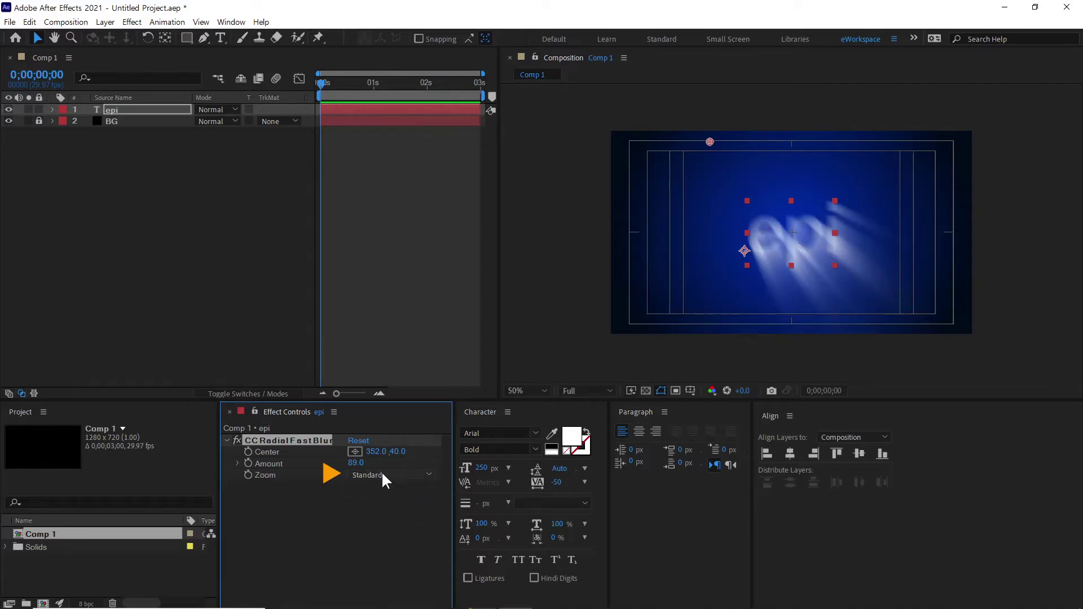
pyautogui.click(405, 479)
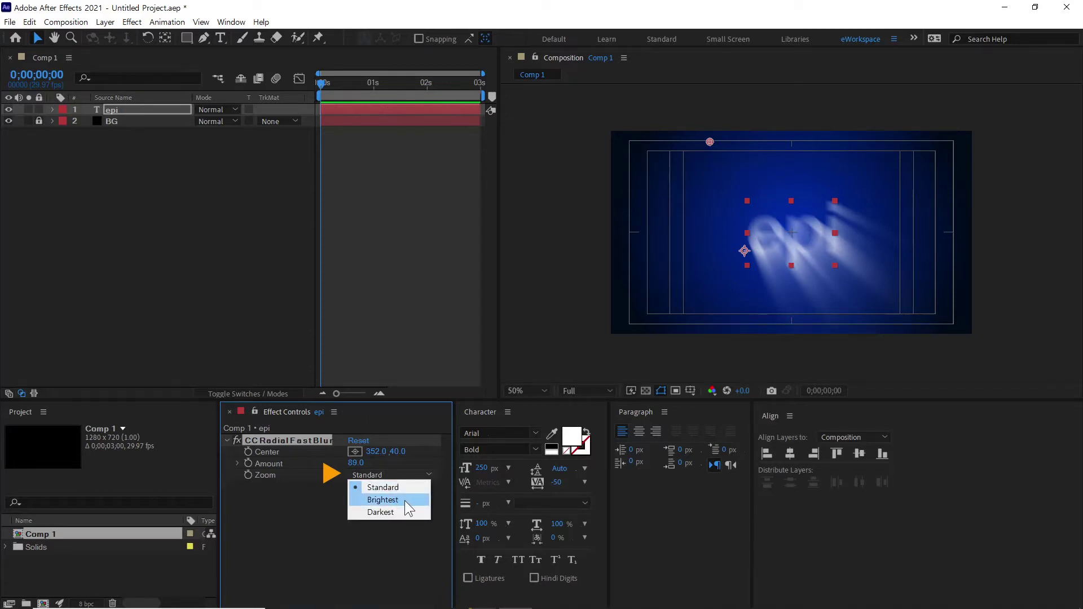
pyautogui.click(405, 500)
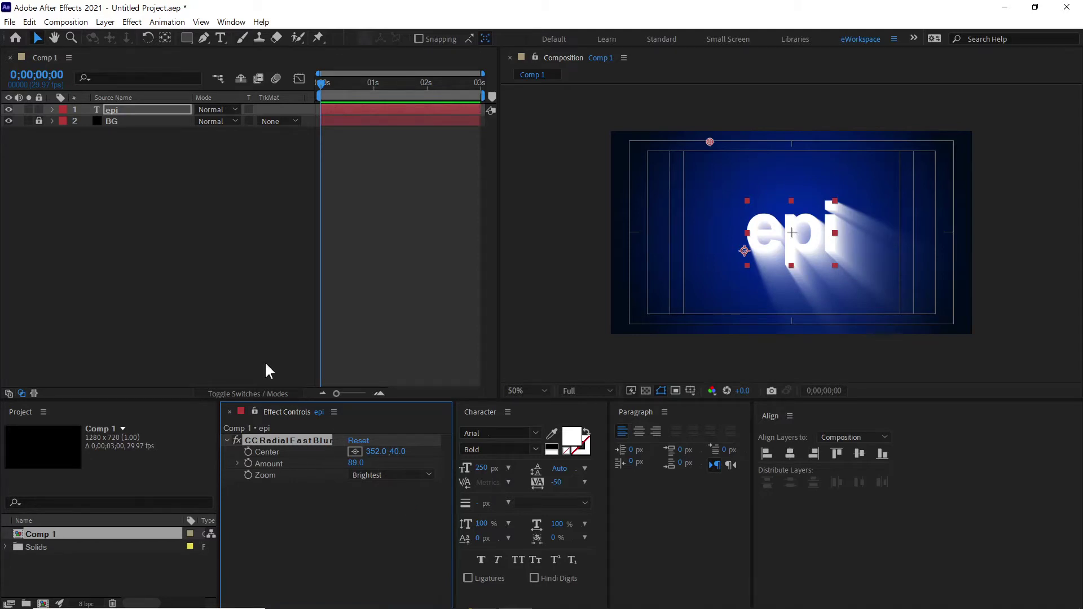
# Duplicate the epi text layer and remove the CC Radial Fast Blur effect from the upper copy
pyautogui.click(111, 110)
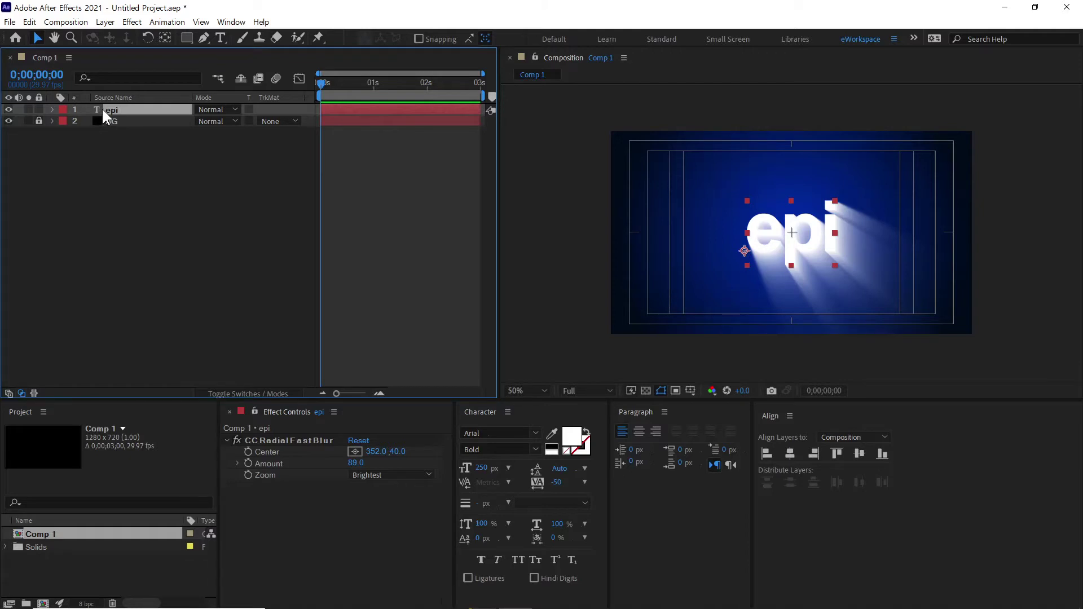
pyautogui.hotkey('ctrl', 'd')
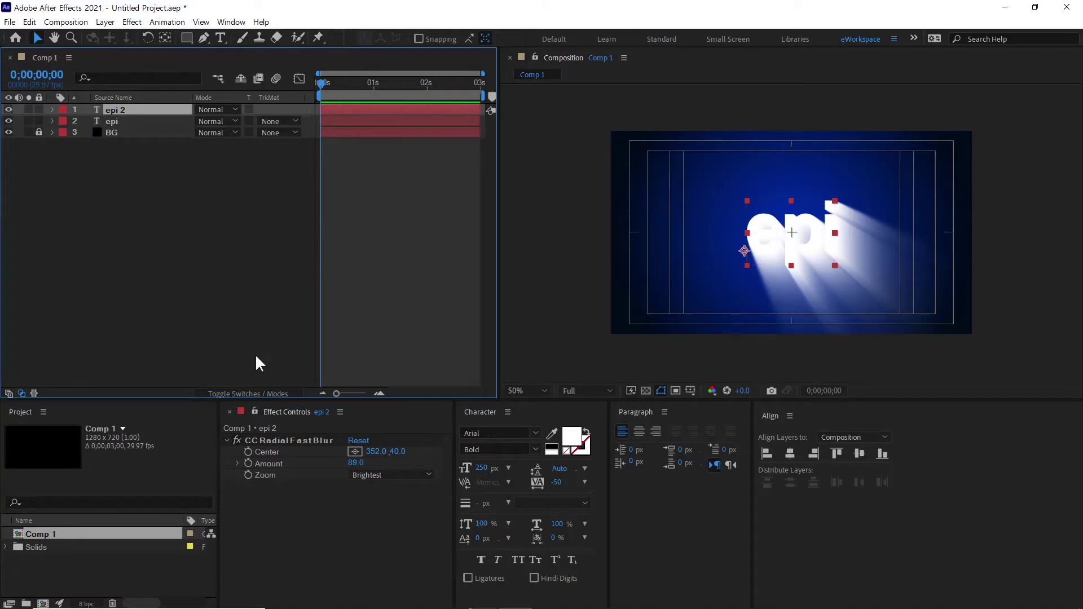
pyautogui.click(298, 440)
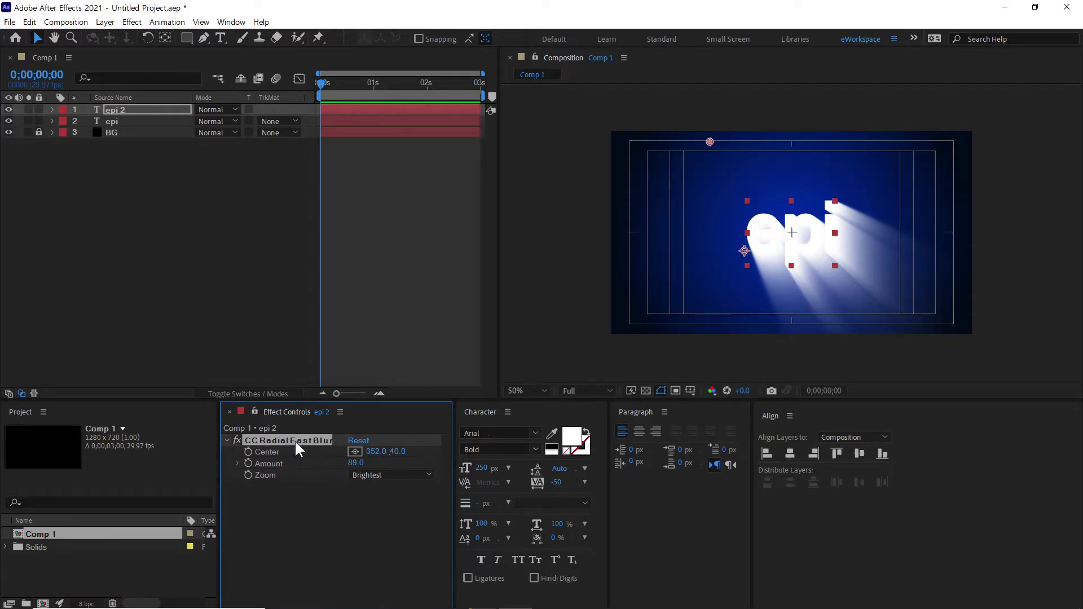
pyautogui.press('Delete')
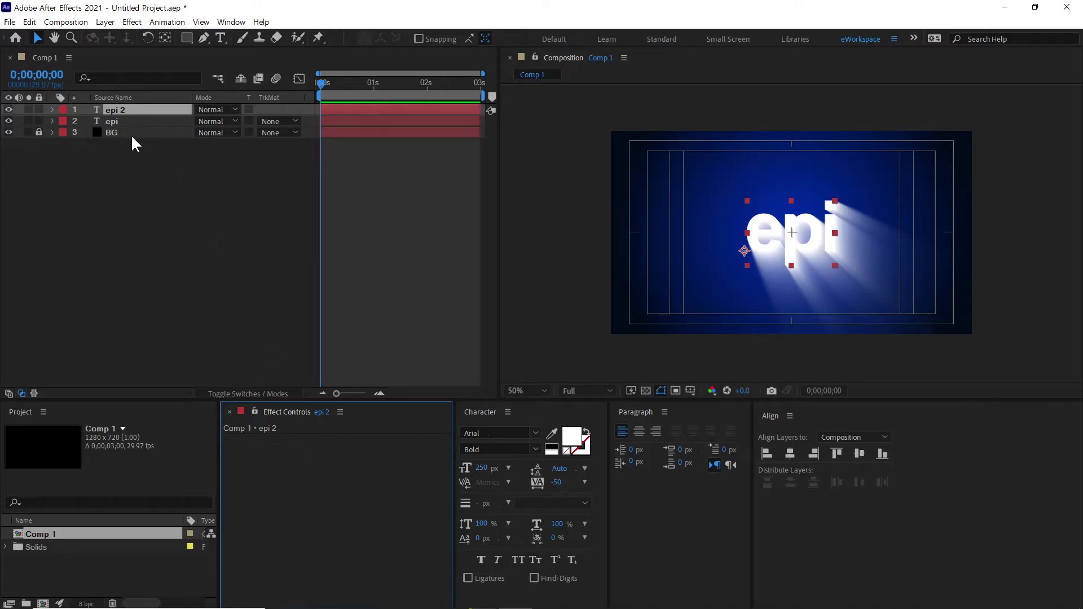
# Change the fill color of the lower, blurred epi text layer to a very dark navy blue, about RGB 1, 12, 32
pyautogui.click(123, 121)
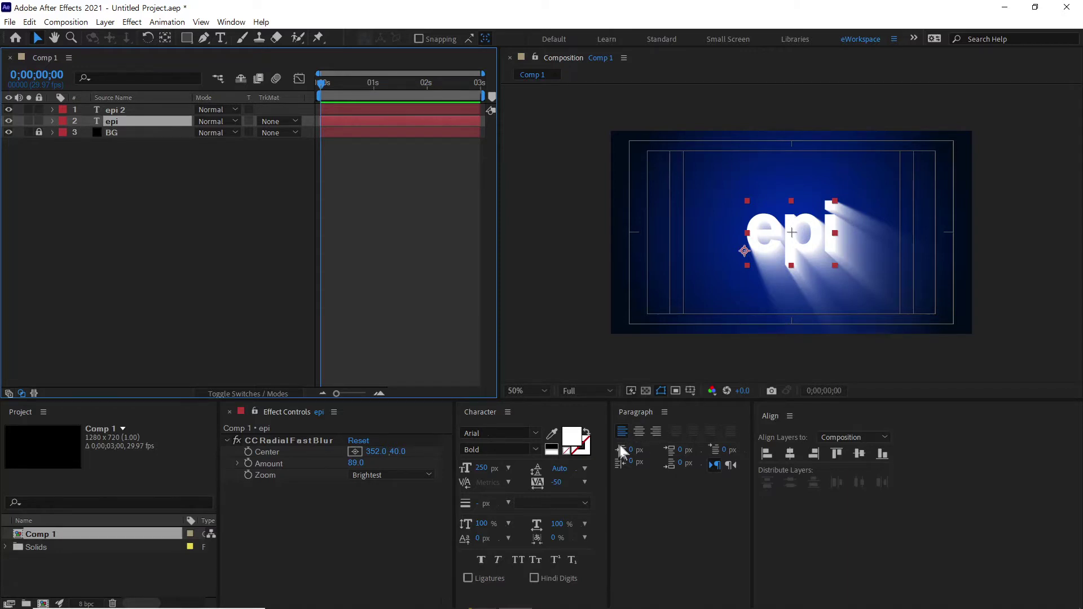
pyautogui.click(572, 434)
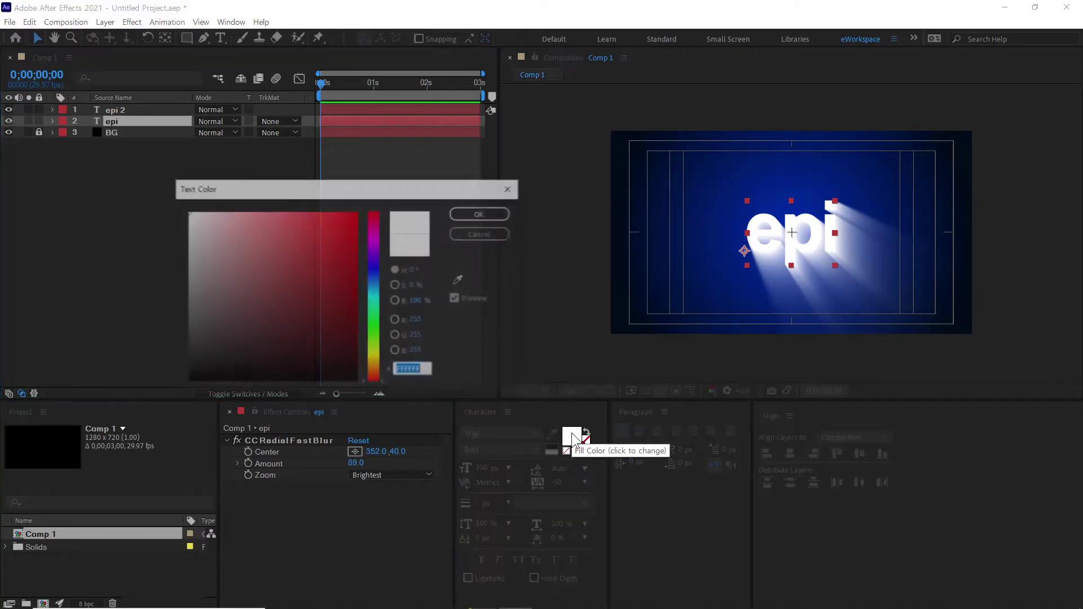
pyautogui.click(373, 279)
pyautogui.click(356, 359)
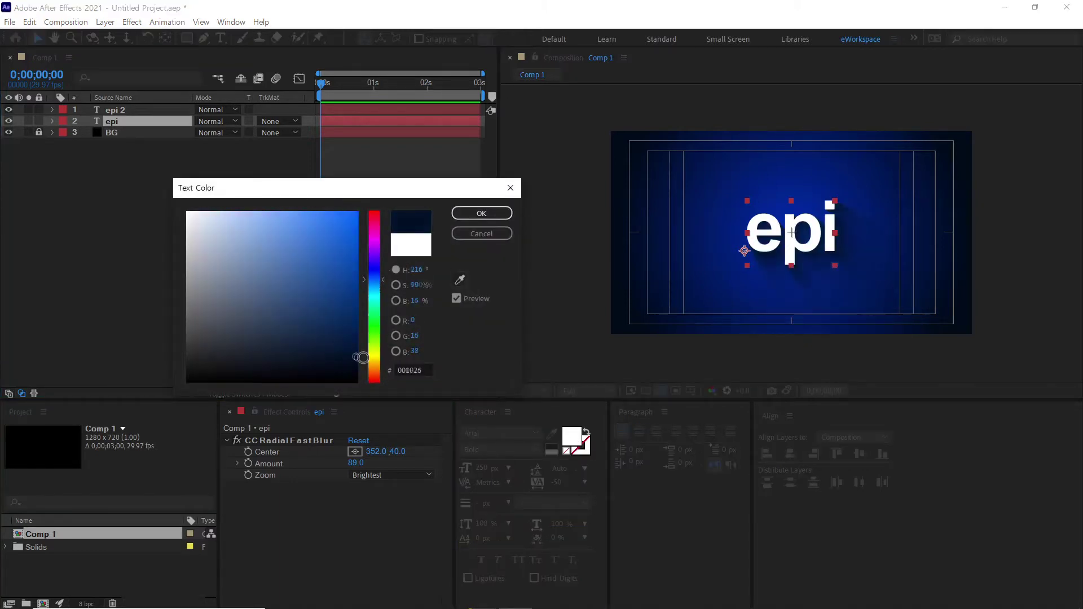
pyautogui.click(374, 277)
pyautogui.click(352, 360)
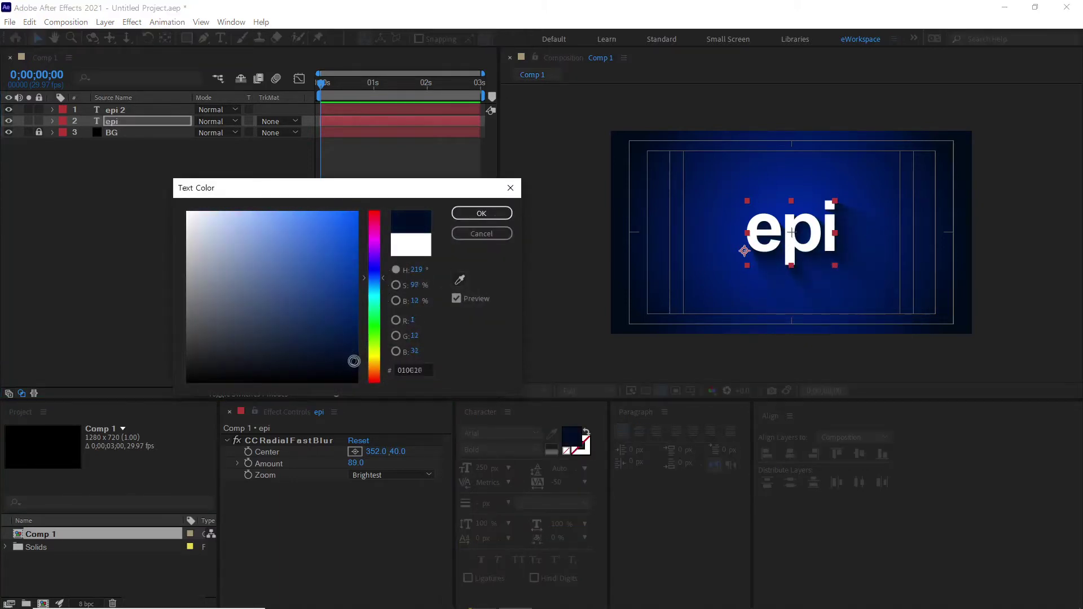
pyautogui.click(480, 214)
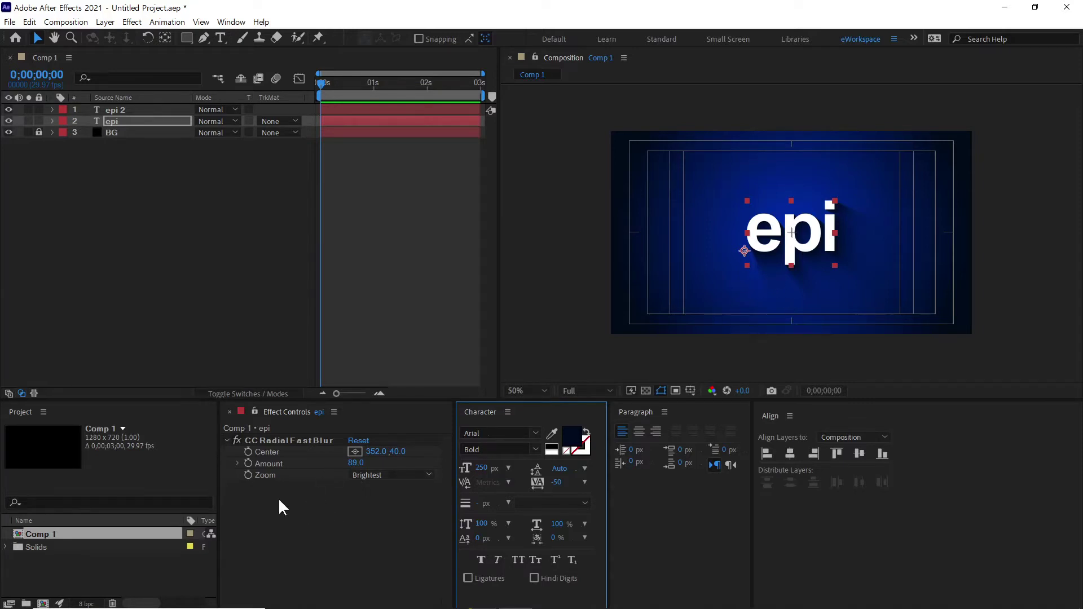
# Apply the Matte Choker effect from the Matte category to the blurred epi layer and set Choke 1 to 0
pyautogui.click(295, 503)
pyautogui.rightClick(296, 504)
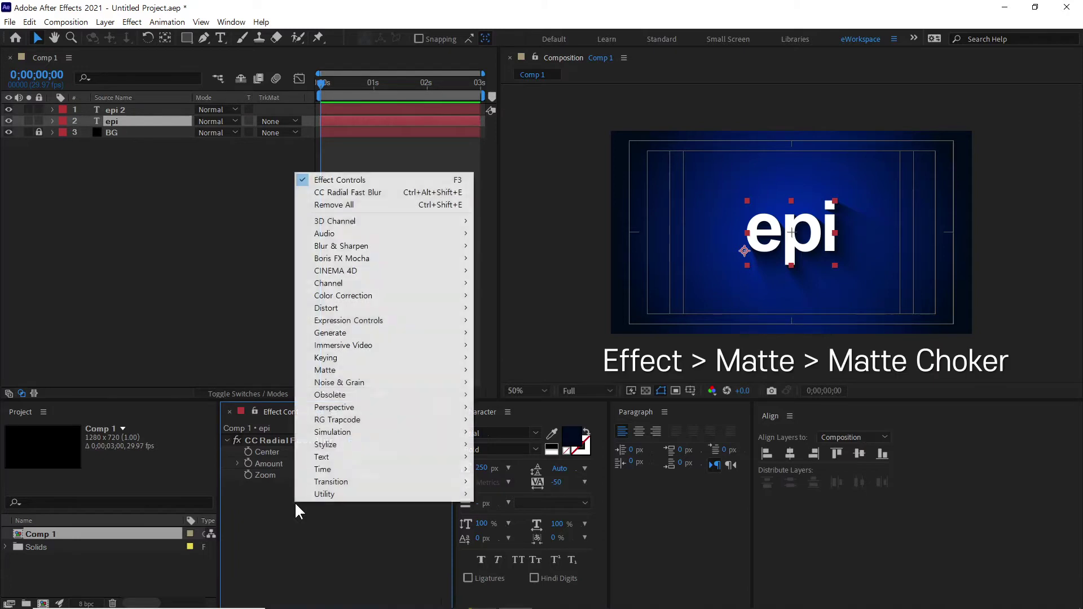
pyautogui.moveTo(339, 372)
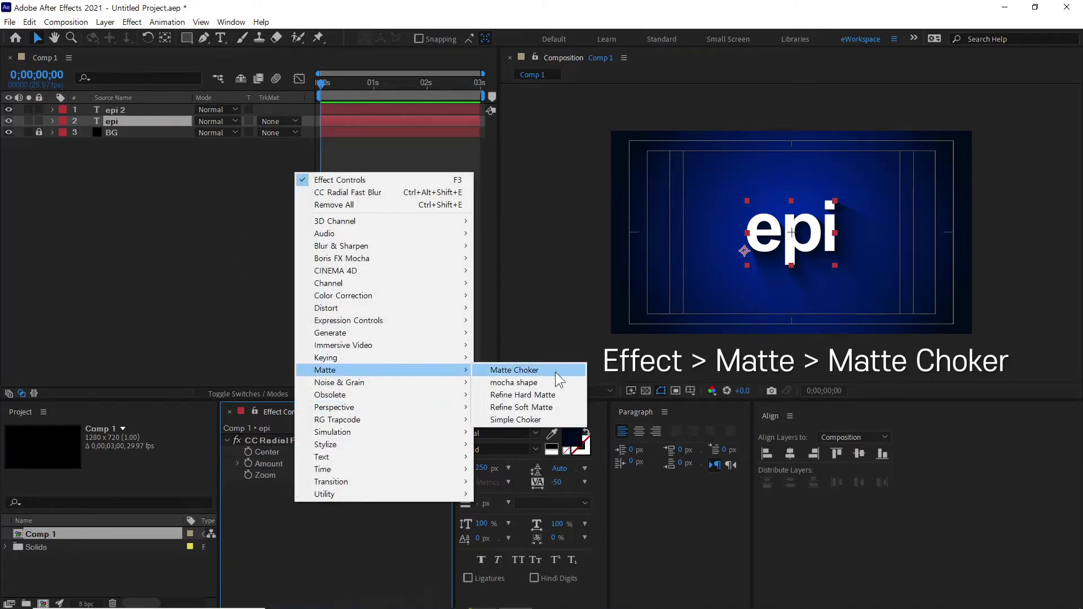
pyautogui.click(555, 371)
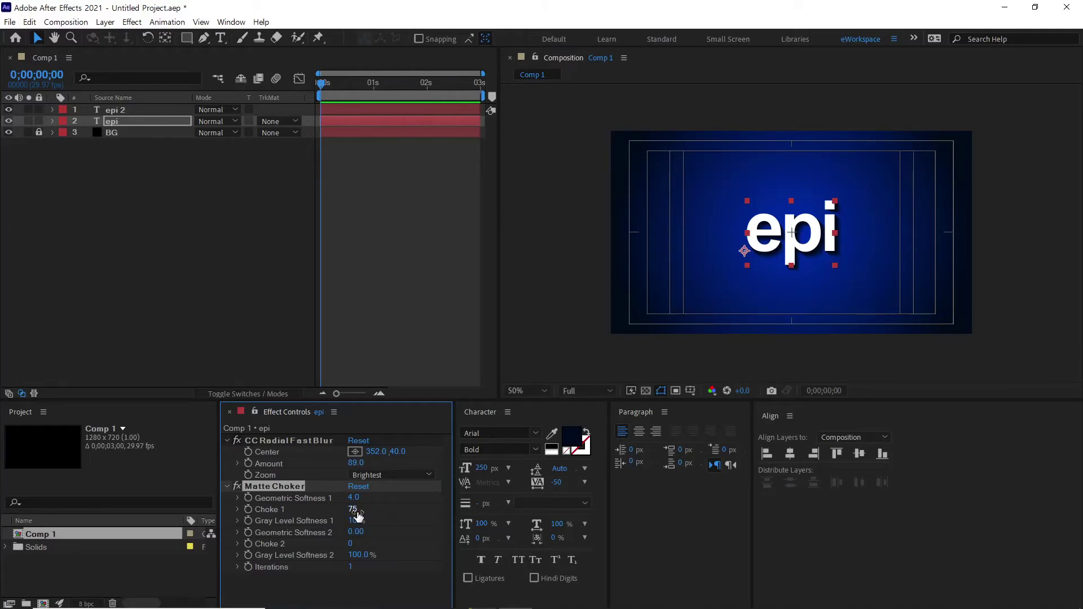
pyautogui.click(354, 510)
pyautogui.write('0')
pyautogui.press('Return')
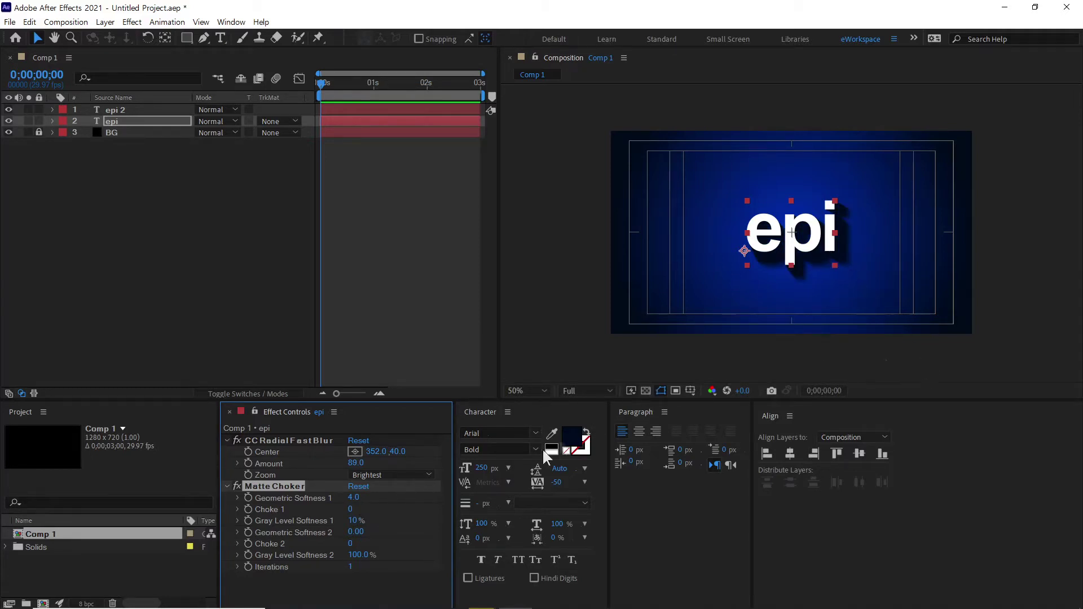
# Raise the CC Radial Fast Blur Amount to 100 on the shadow layer and start repositioning the blur's Center
pyautogui.click(314, 439)
pyautogui.moveTo(356, 466); pyautogui.dragTo(368, 463)
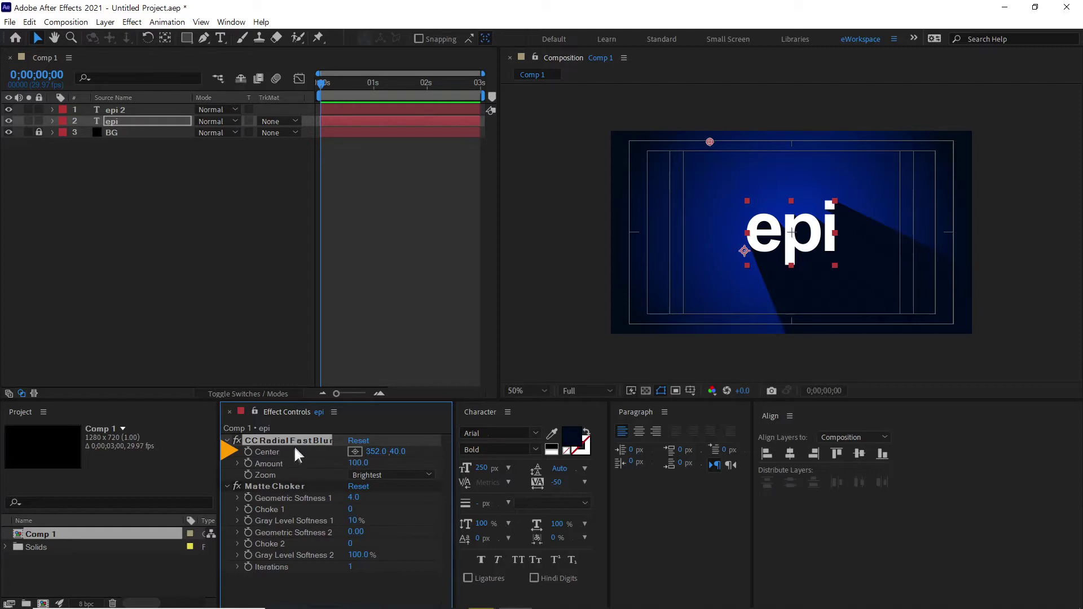
pyautogui.click(354, 451)
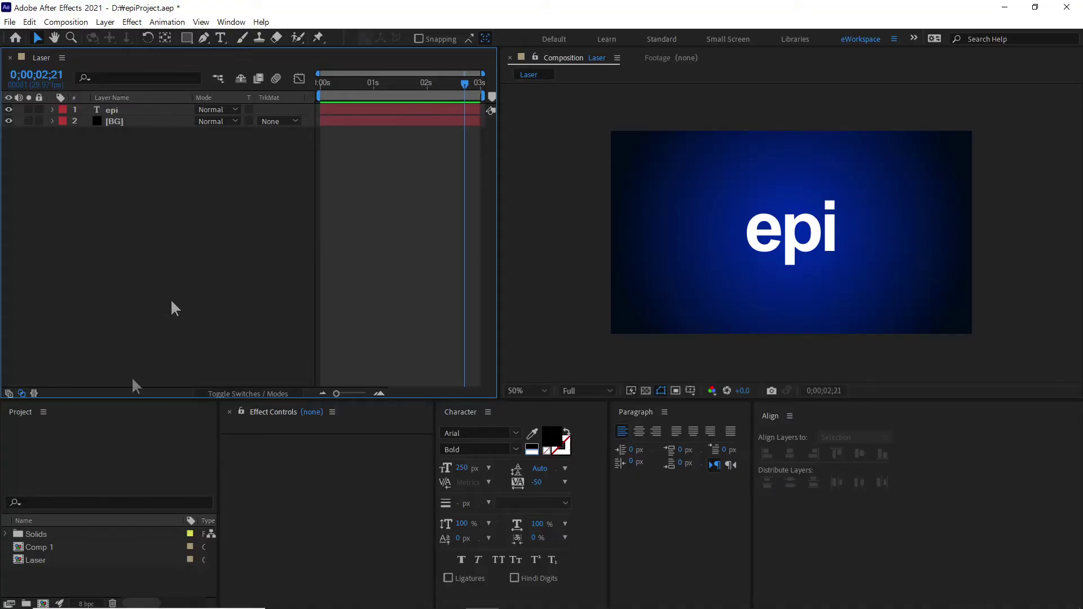
# Import texture.jpg from the Assects folder and place it in the Laser composition between the epi text and BG layers
pyautogui.doubleClick(119, 571)
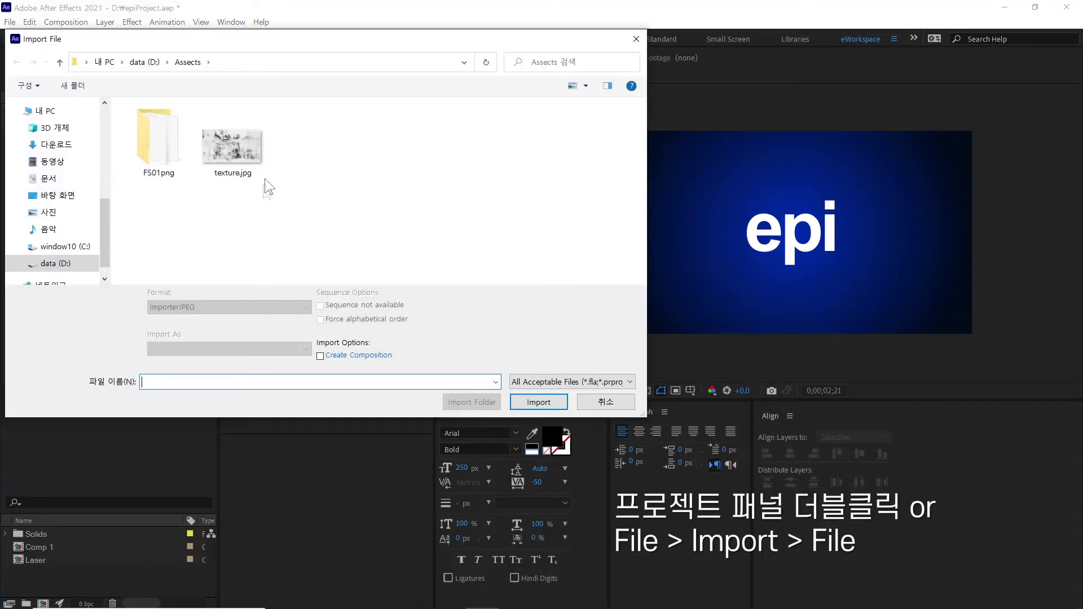
pyautogui.click(249, 147)
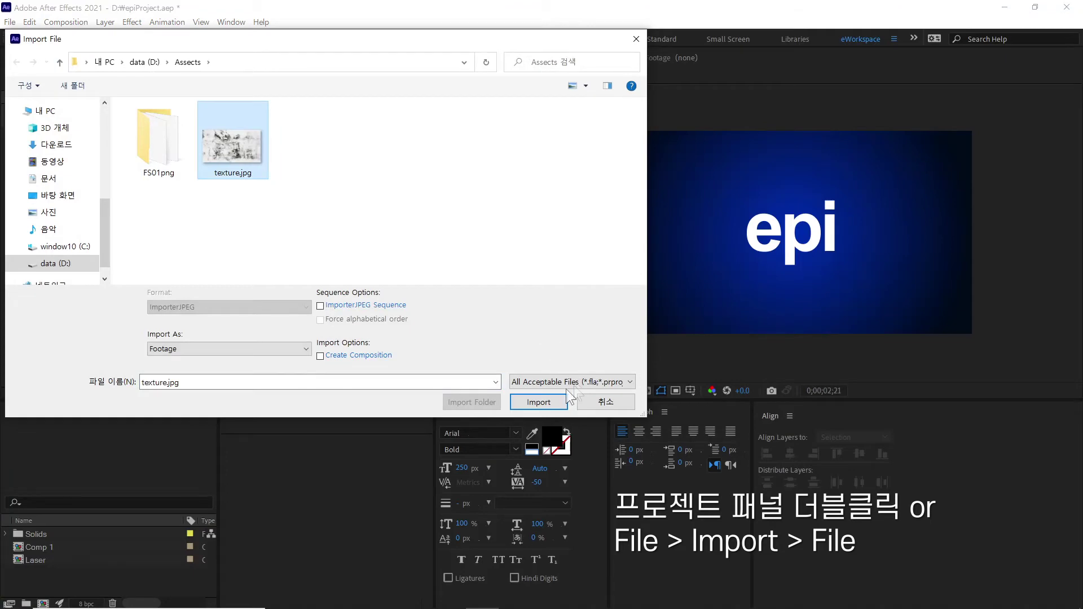
pyautogui.click(539, 402)
pyautogui.moveTo(73, 573); pyautogui.dragTo(113, 116)
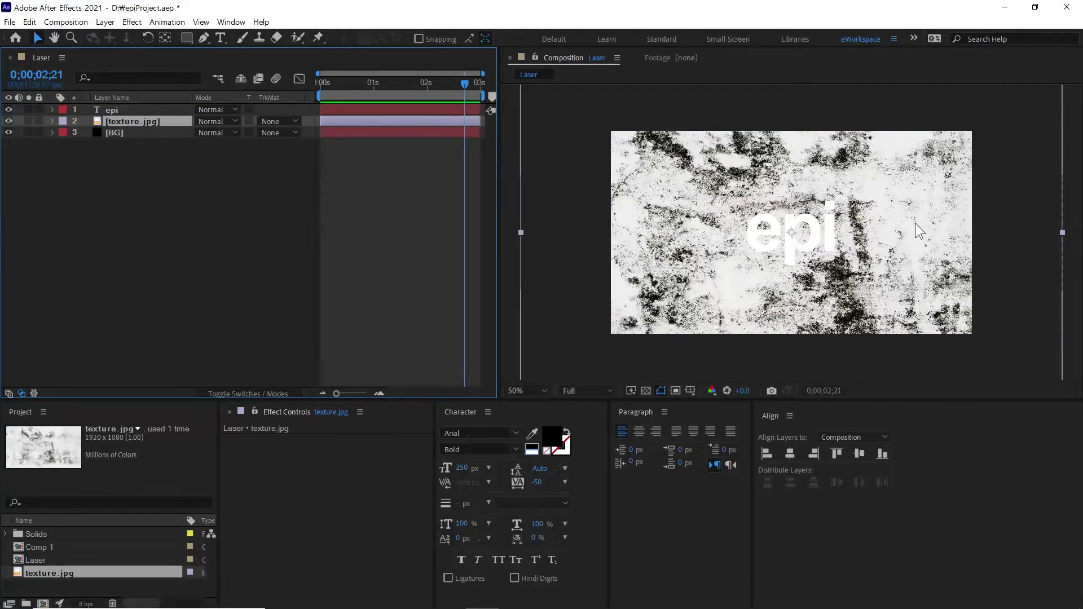
# Fit the texture.jpg layer to the composition size and set its blending mode to Multiply
pyautogui.press('s')
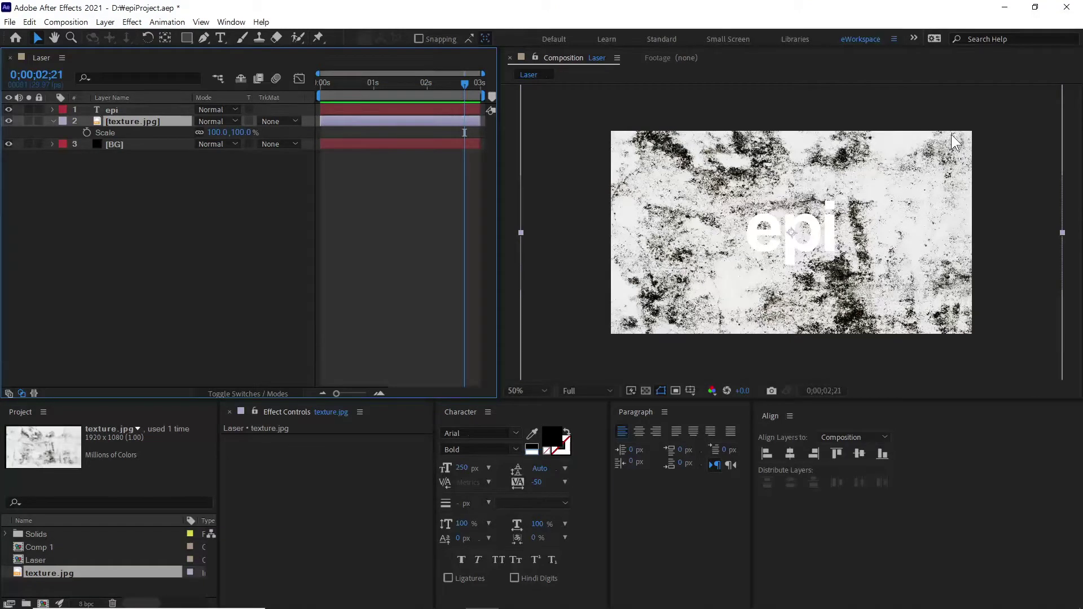
pyautogui.hotkey('ctrl', 'alt', 'f')
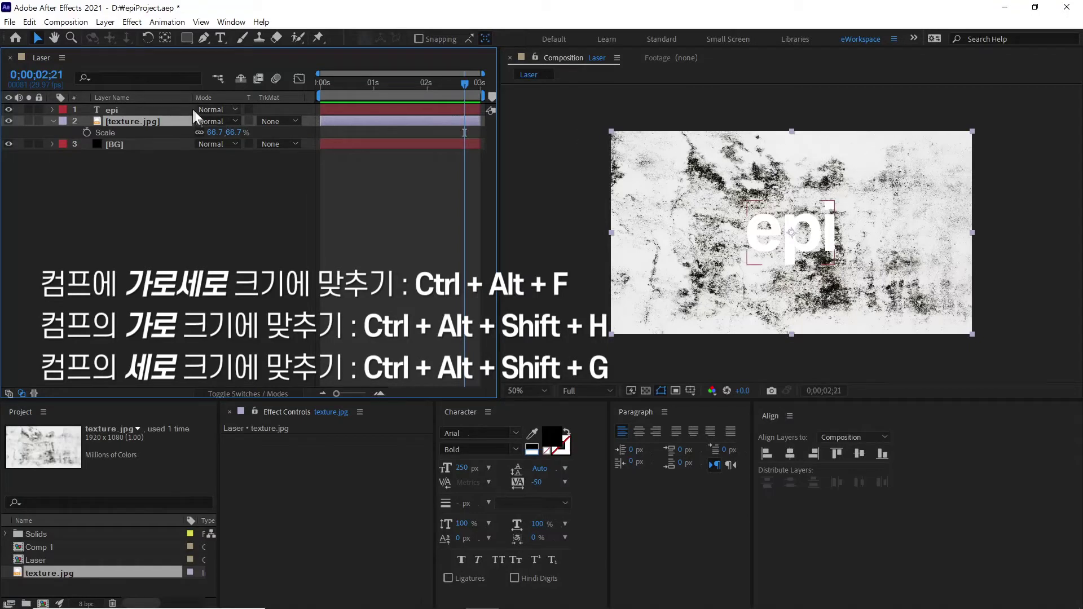
pyautogui.click(221, 125)
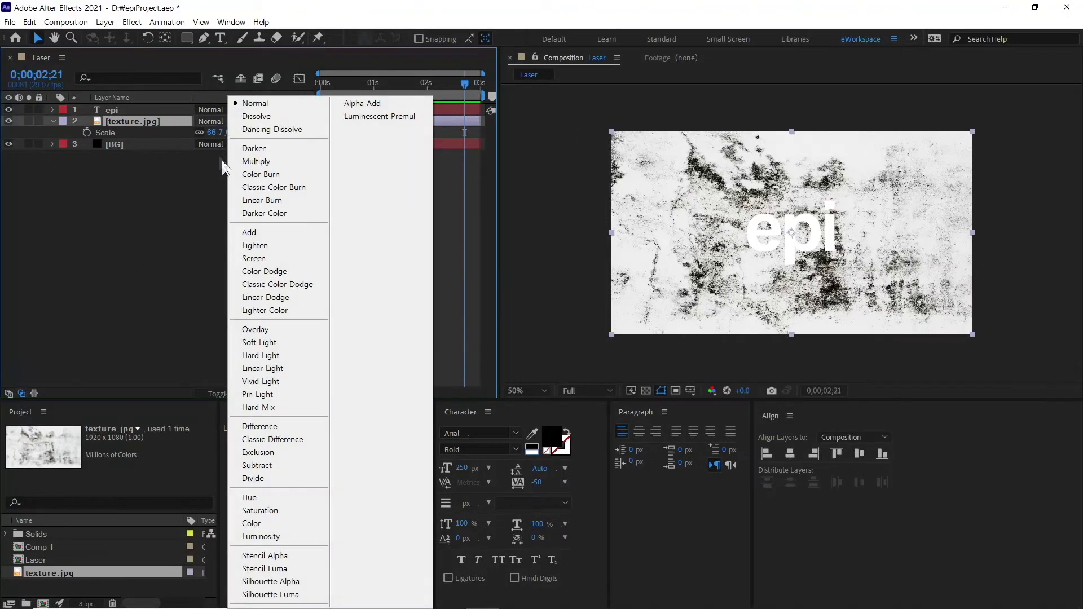
pyautogui.click(284, 162)
pyautogui.click(260, 256)
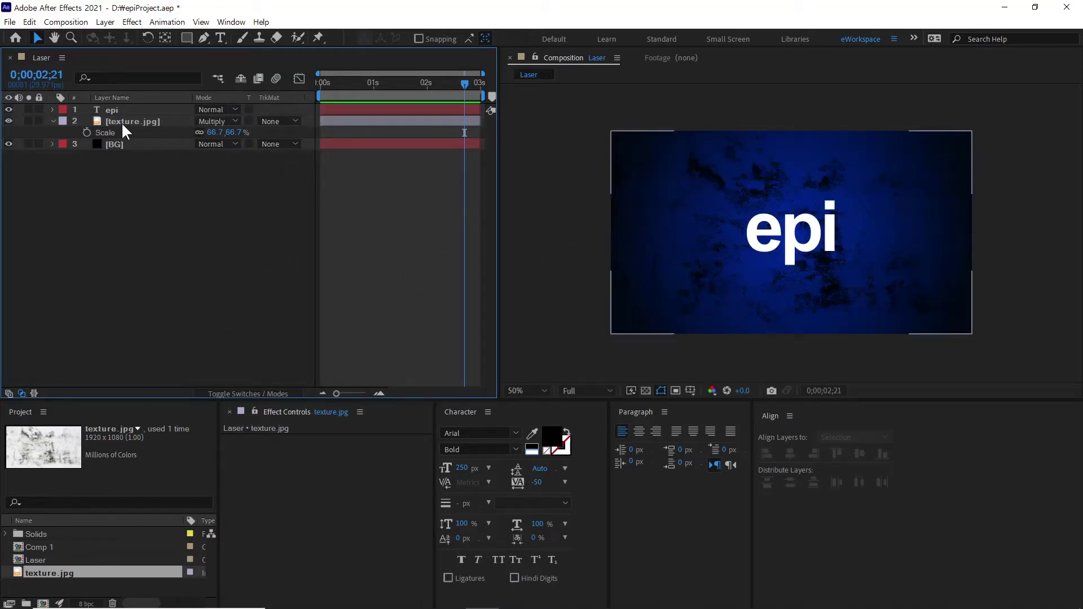
pyautogui.click(53, 121)
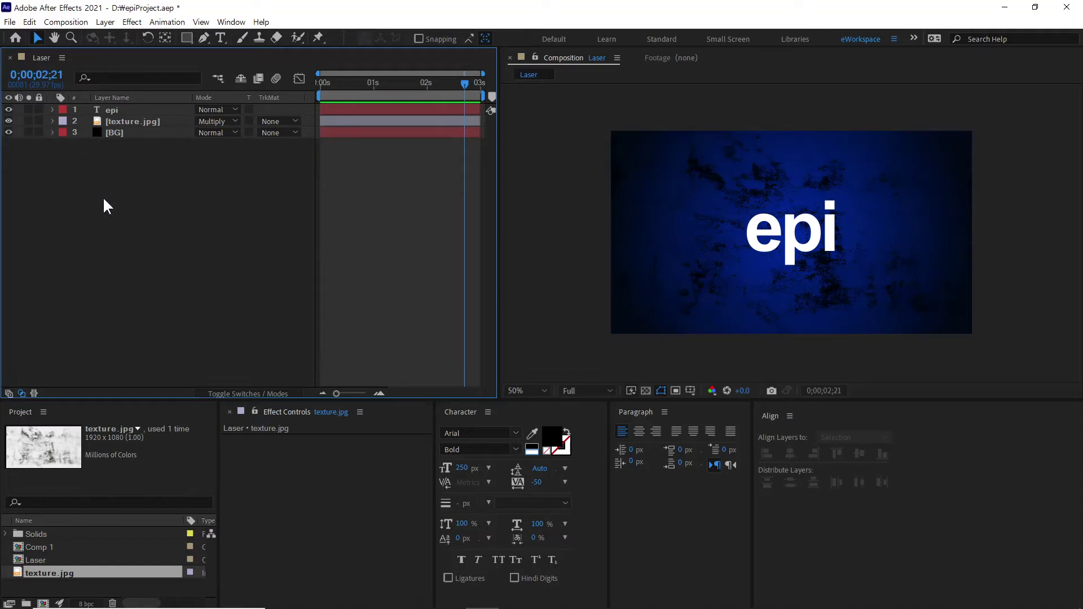
# Lock the texture.jpg and BG layers in the Laser composition
pyautogui.click(76, 135)
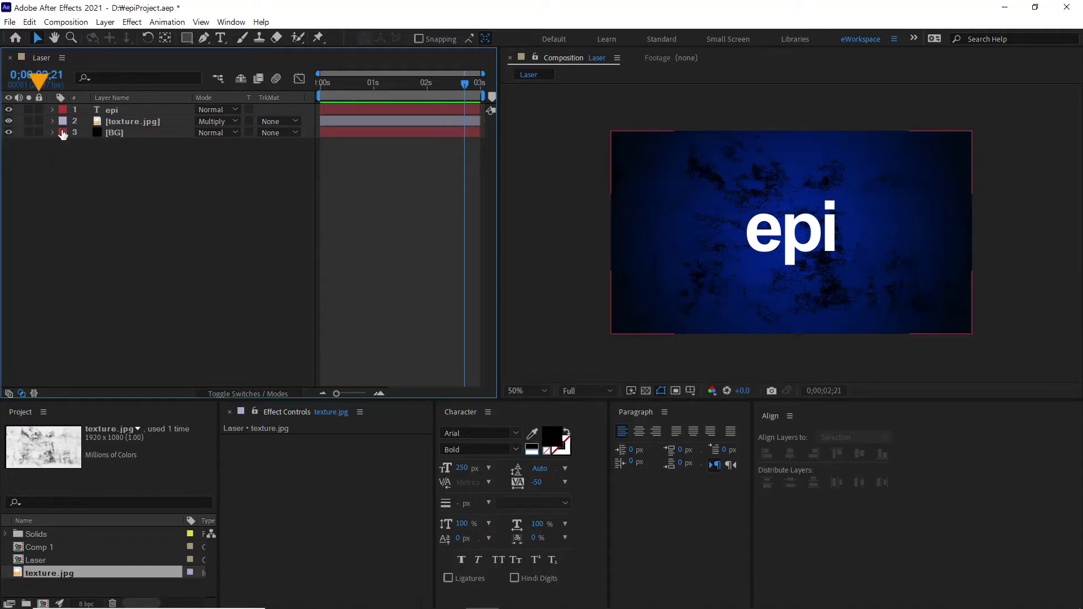
pyautogui.click(38, 121)
pyautogui.click(39, 132)
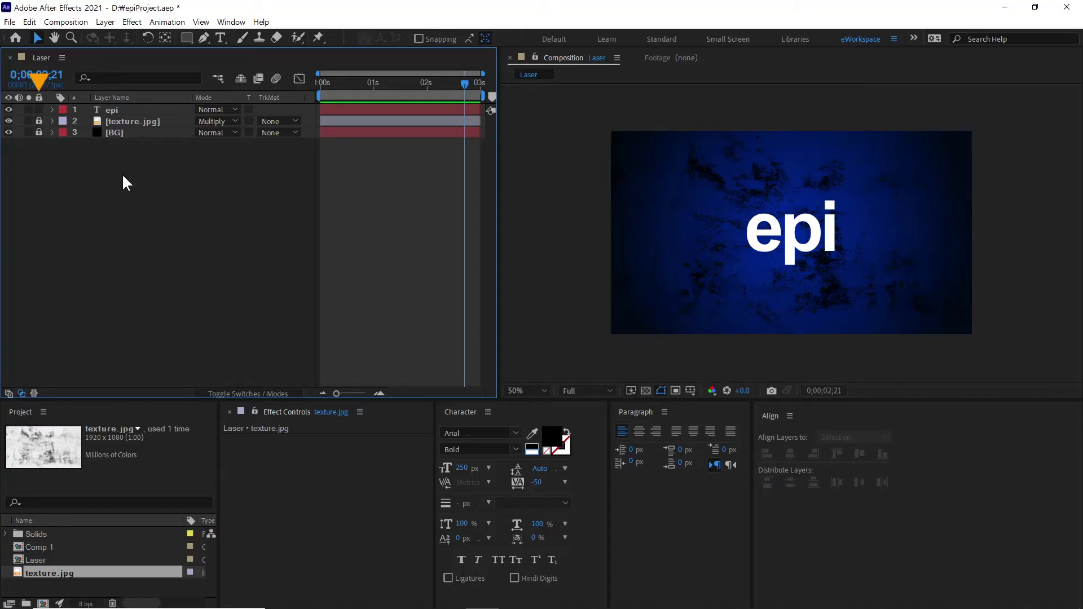
# Create shapes from the epi text layer and select the resulting outlines layer
pyautogui.click(110, 110)
pyautogui.click(110, 109)
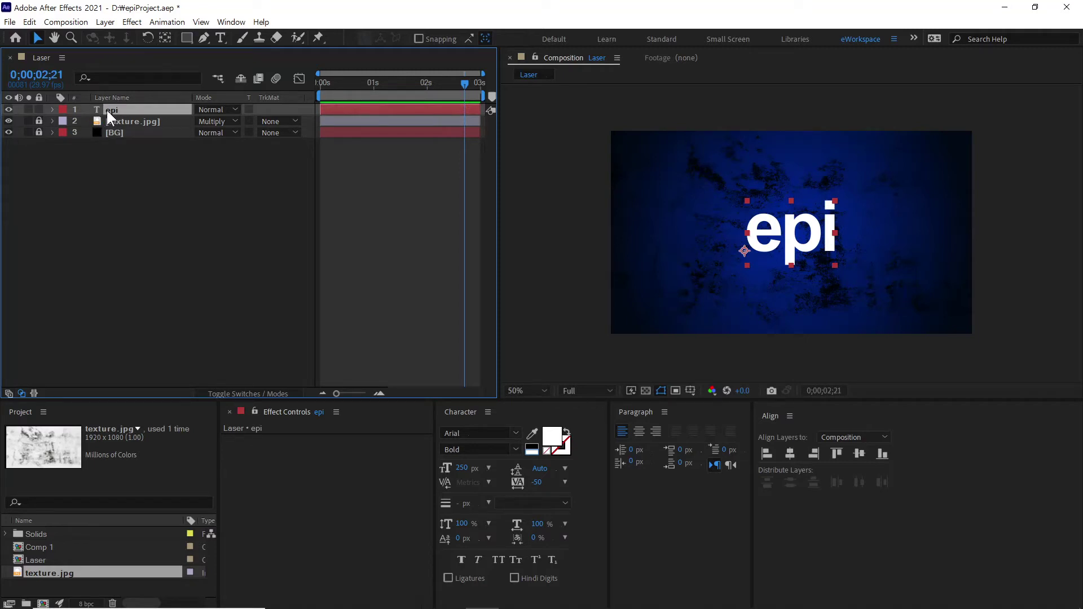
pyautogui.rightClick(107, 116)
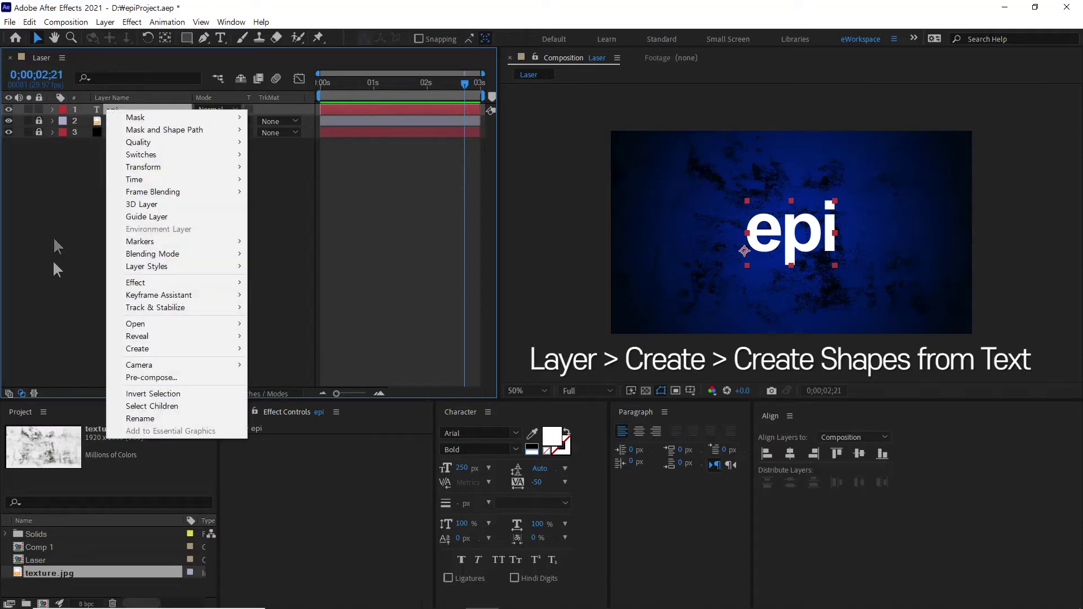
pyautogui.moveTo(151, 351)
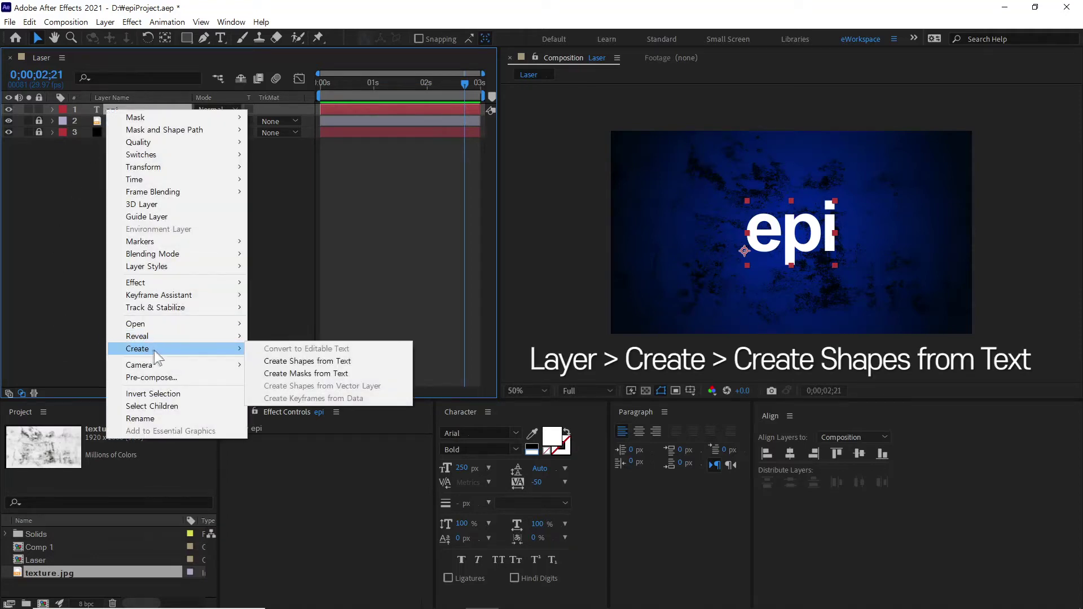
pyautogui.click(348, 362)
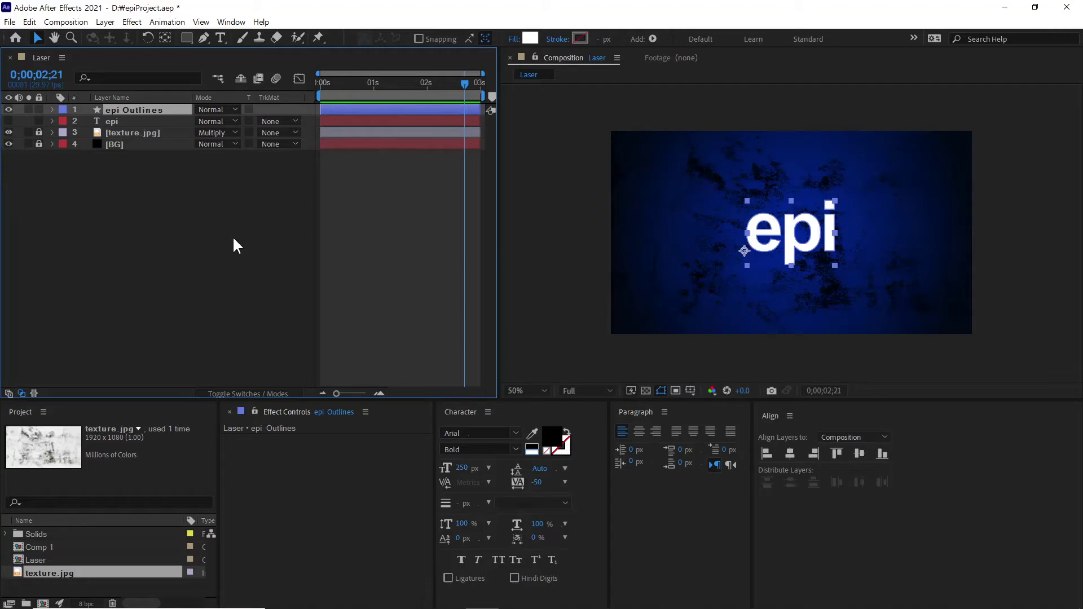
pyautogui.click(108, 121)
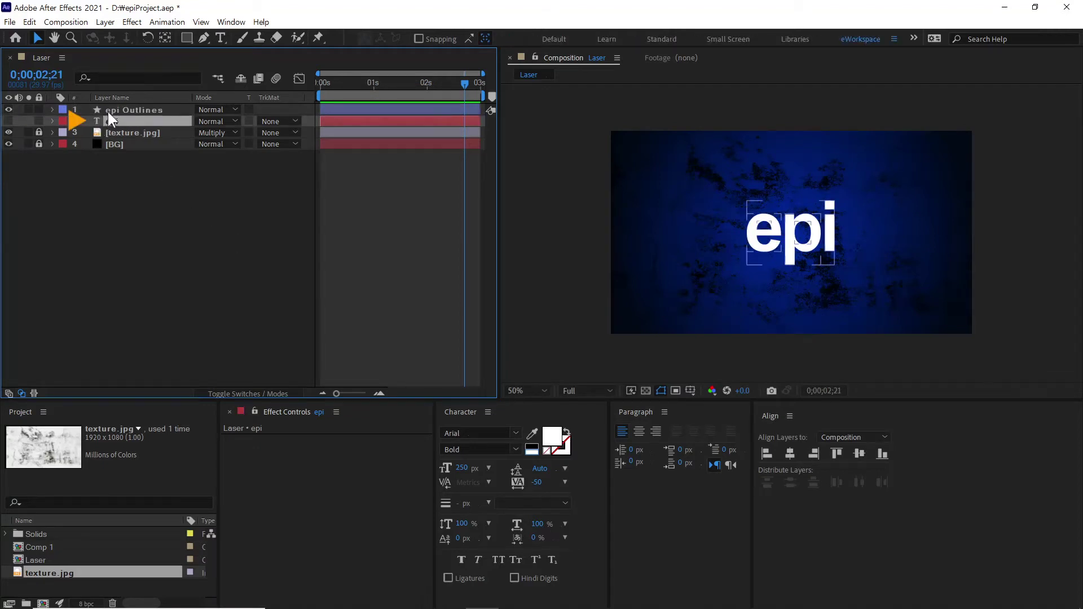
pyautogui.click(108, 108)
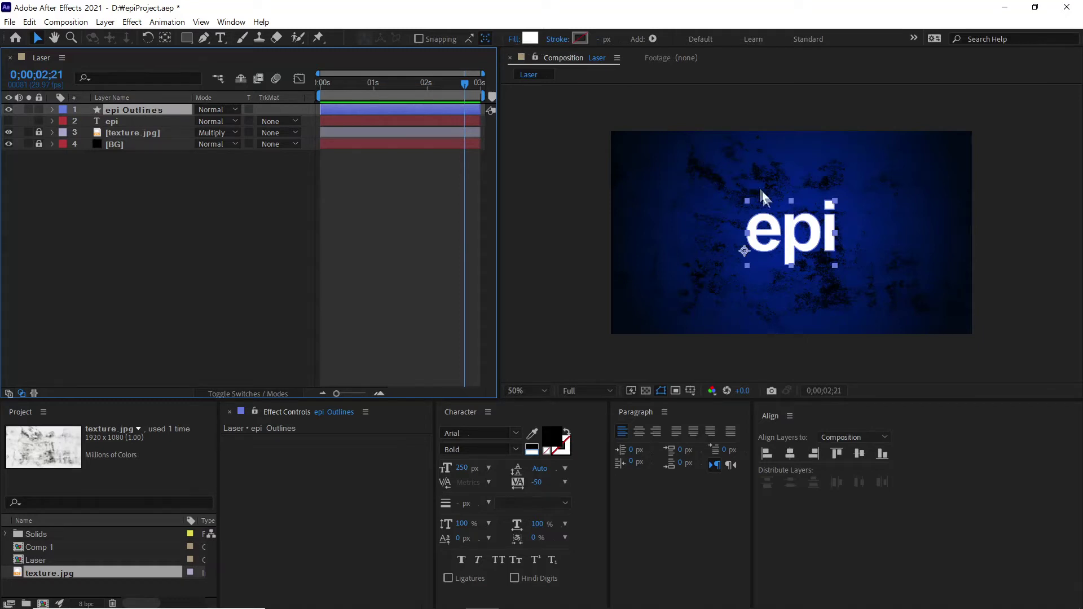
# Remove the fill from the epi Outlines shape layer by setting its fill type to None
pyautogui.click(512, 41)
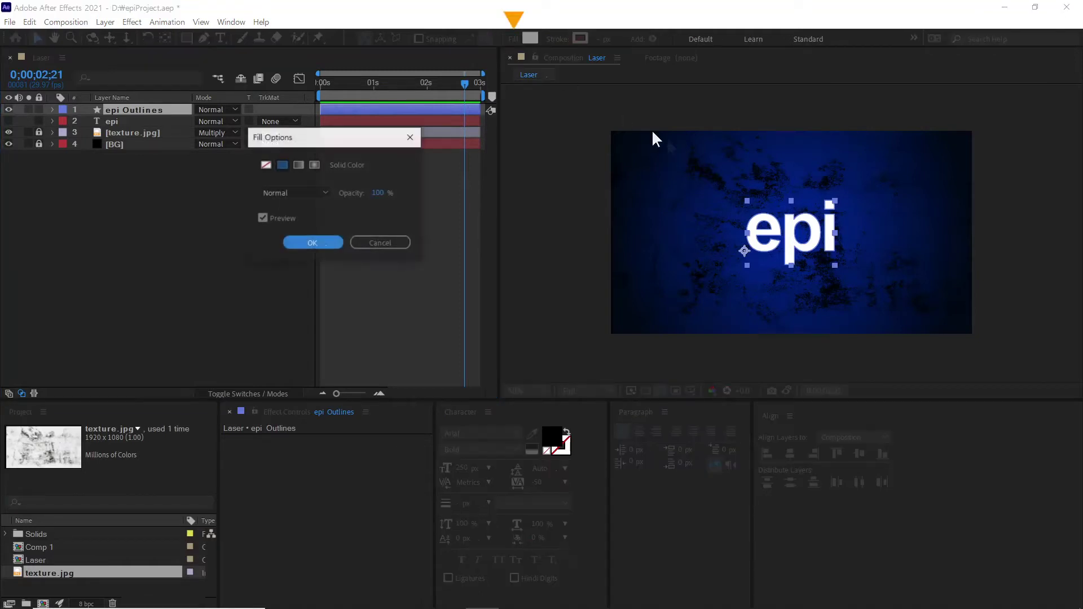
pyautogui.click(265, 165)
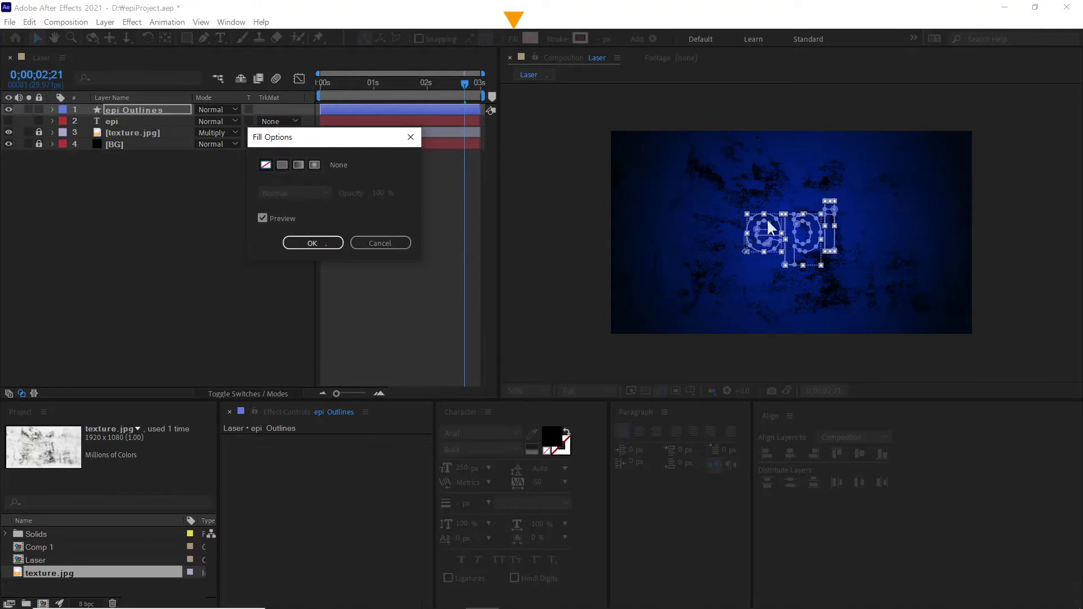
pyautogui.click(320, 243)
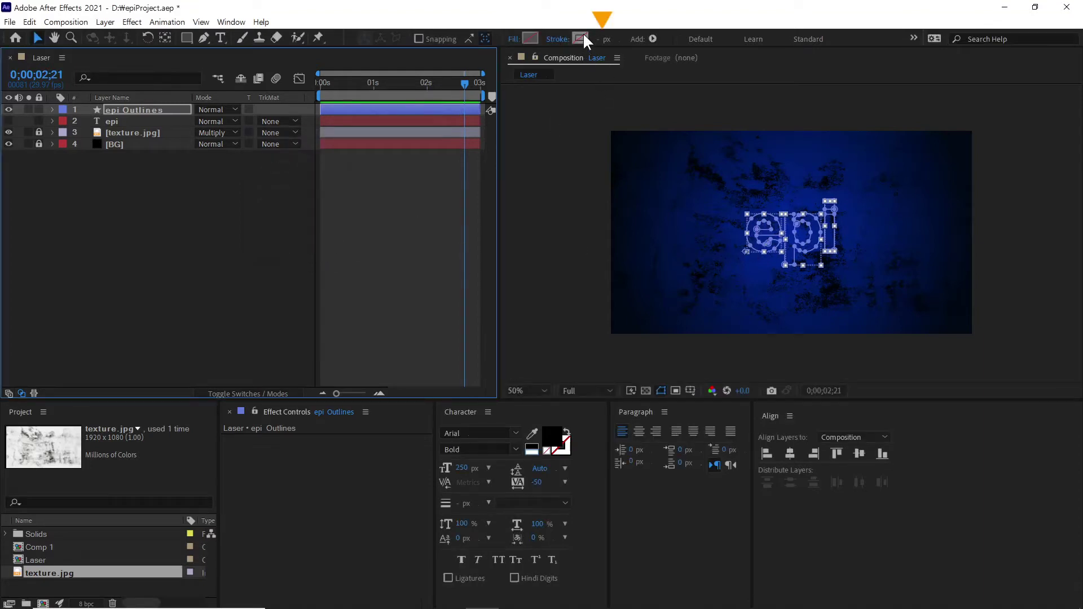
# Give the epi Outlines layer a white (FFFFFF) stroke 3 px wide
pyautogui.click(602, 39)
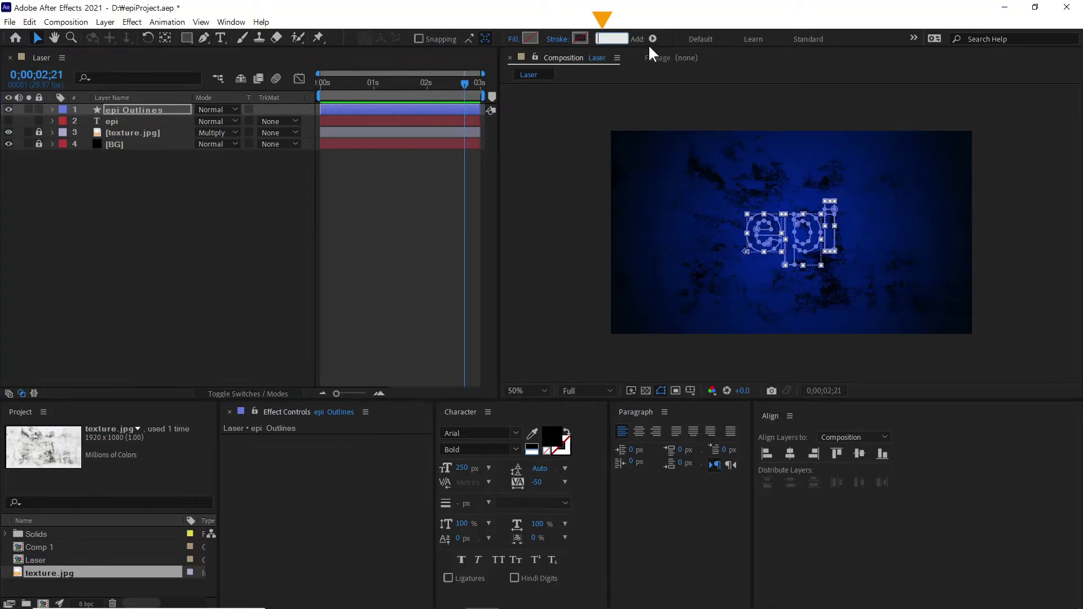
pyautogui.write('3')
pyautogui.click(581, 38)
pyautogui.click(188, 213)
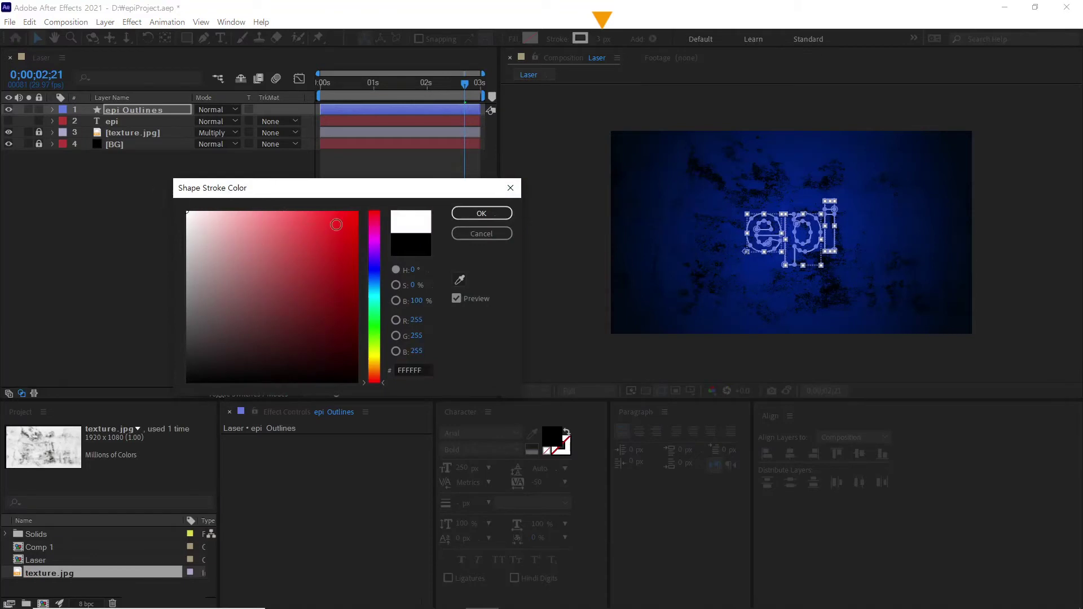
pyautogui.click(475, 213)
pyautogui.click(266, 225)
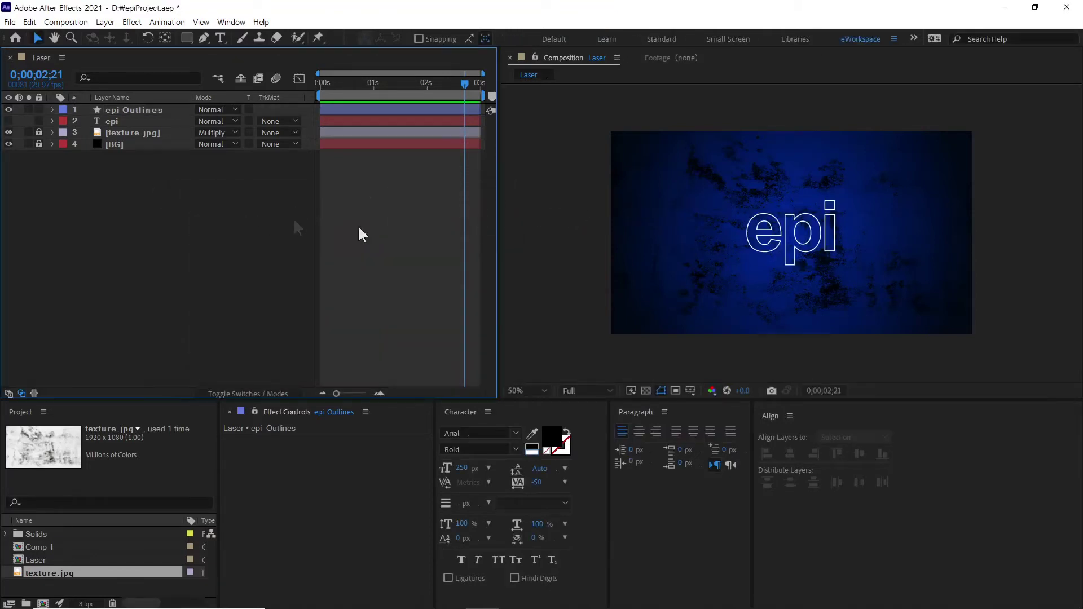
# Duplicate the epi Outlines layer and rename the copy "epi Point"
pyautogui.scroll(2, 812, 268)
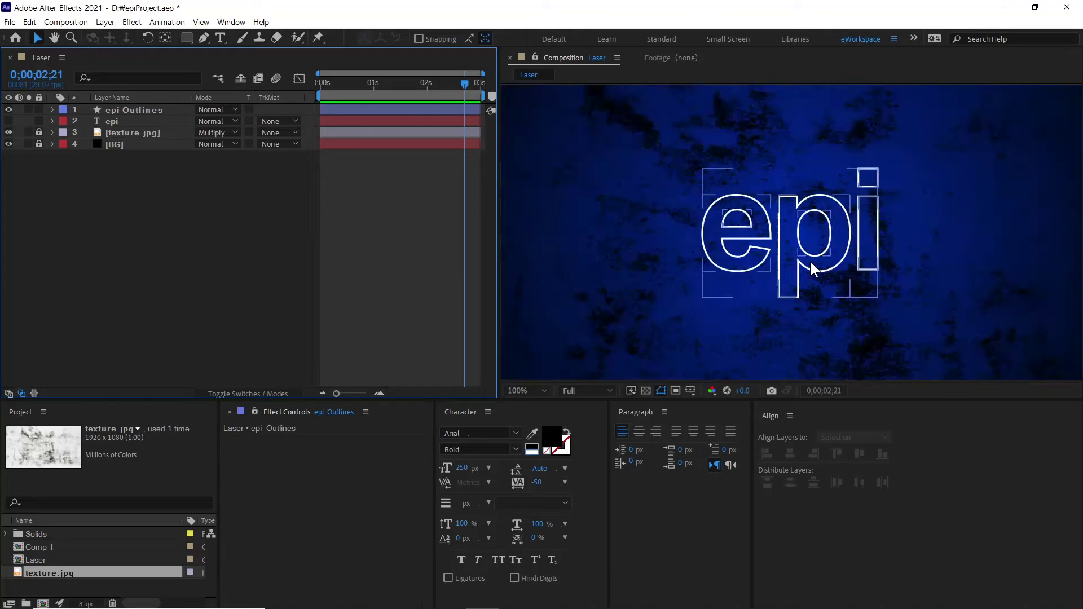
pyautogui.scroll(2, 875, 248)
pyautogui.scroll(-2, 879, 262)
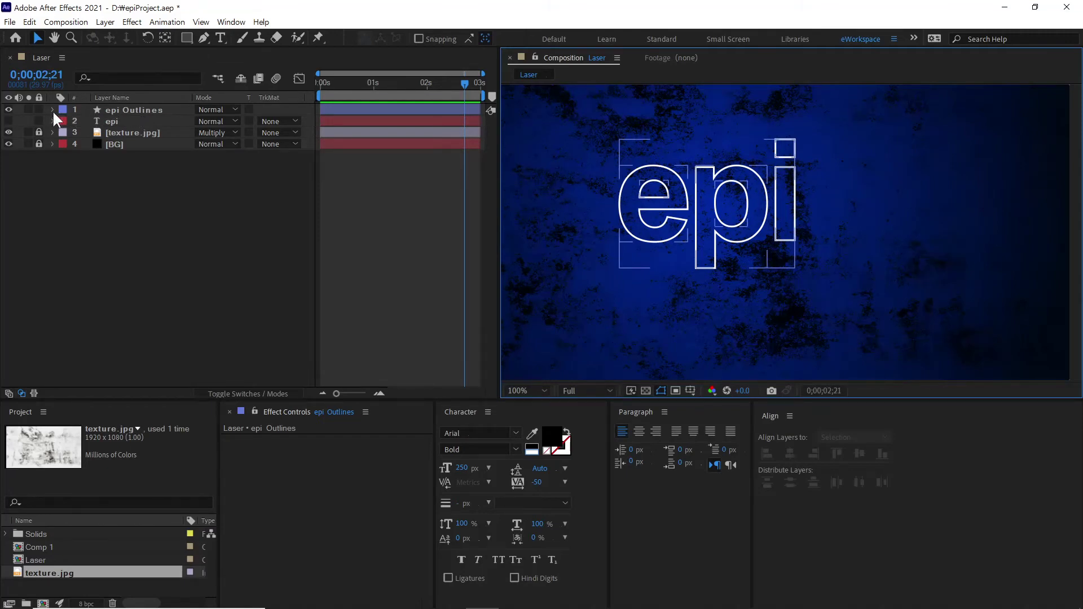
pyautogui.click(113, 109)
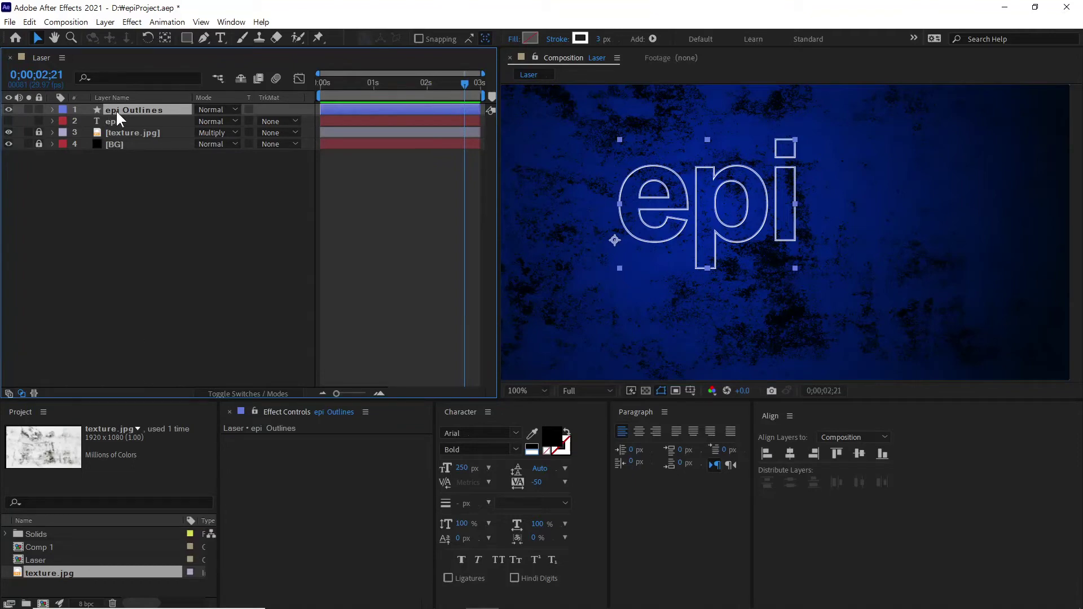
pyautogui.hotkey('ctrl', 'd')
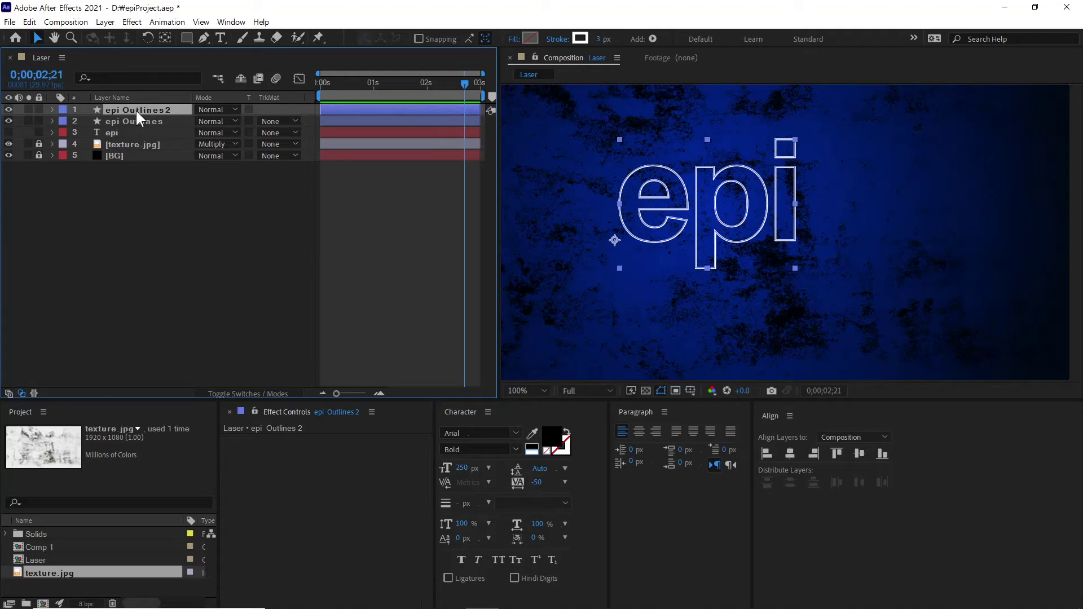
pyautogui.press('Return')
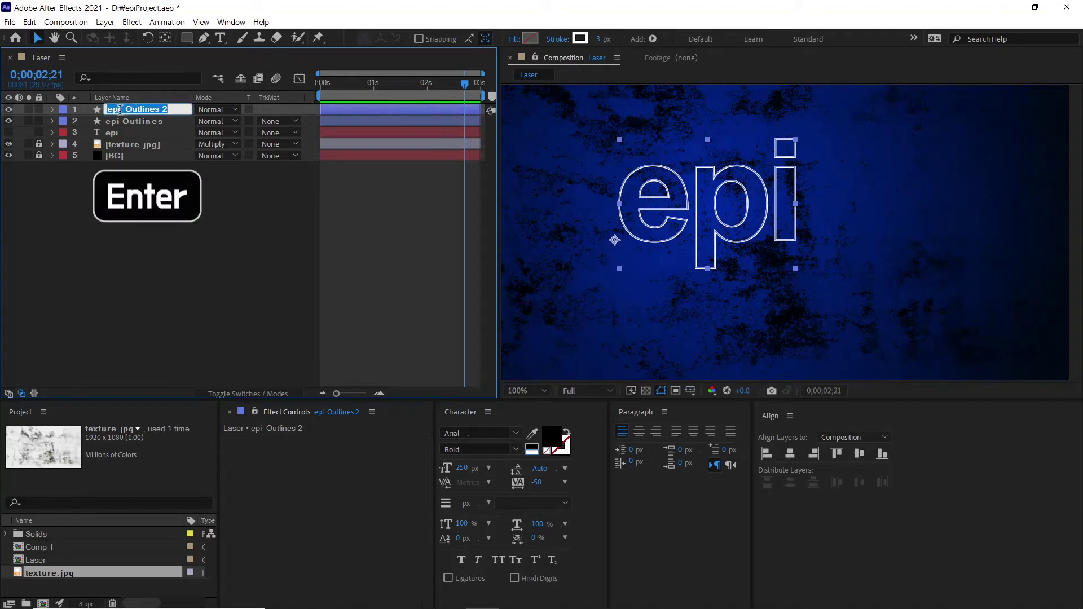
pyautogui.write('epi Point')
pyautogui.press('Return')
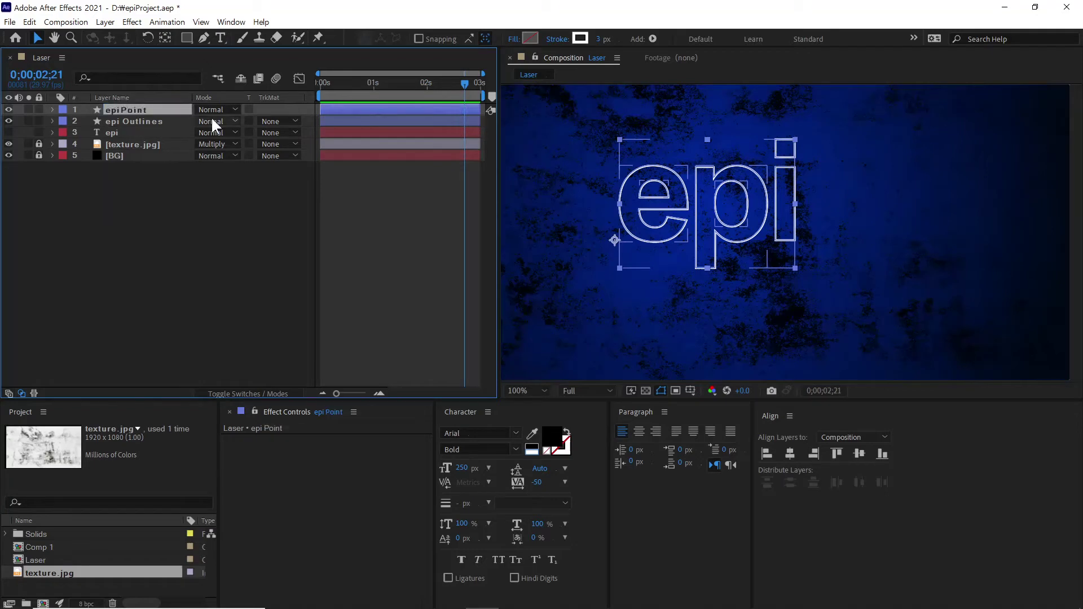
# Rename the original epi Outlines layer "epiLine"
pyautogui.click(137, 122)
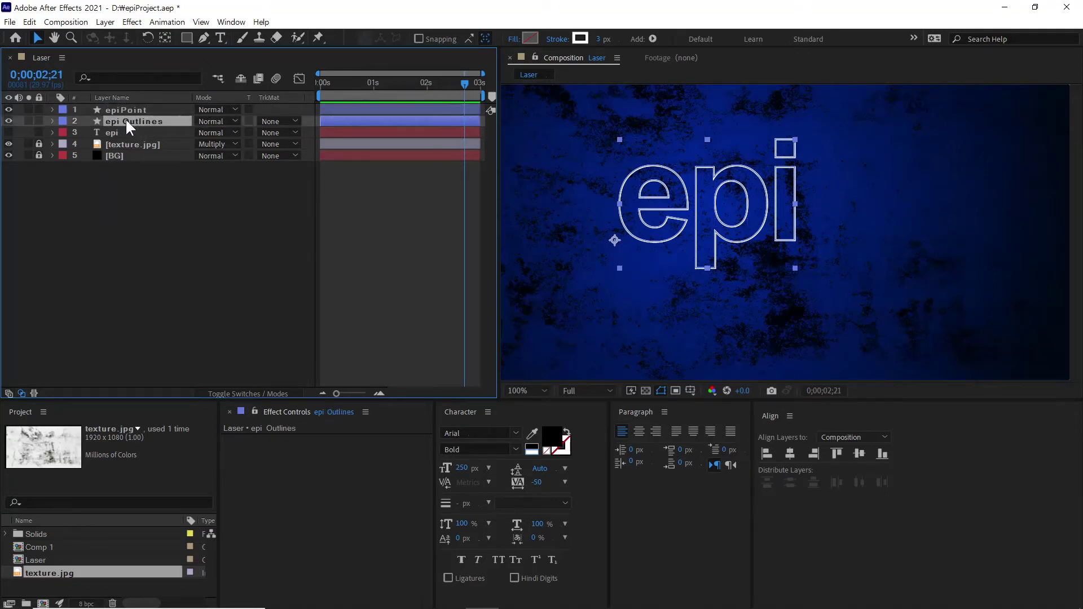
pyautogui.press('Return')
pyautogui.write('epiLine')
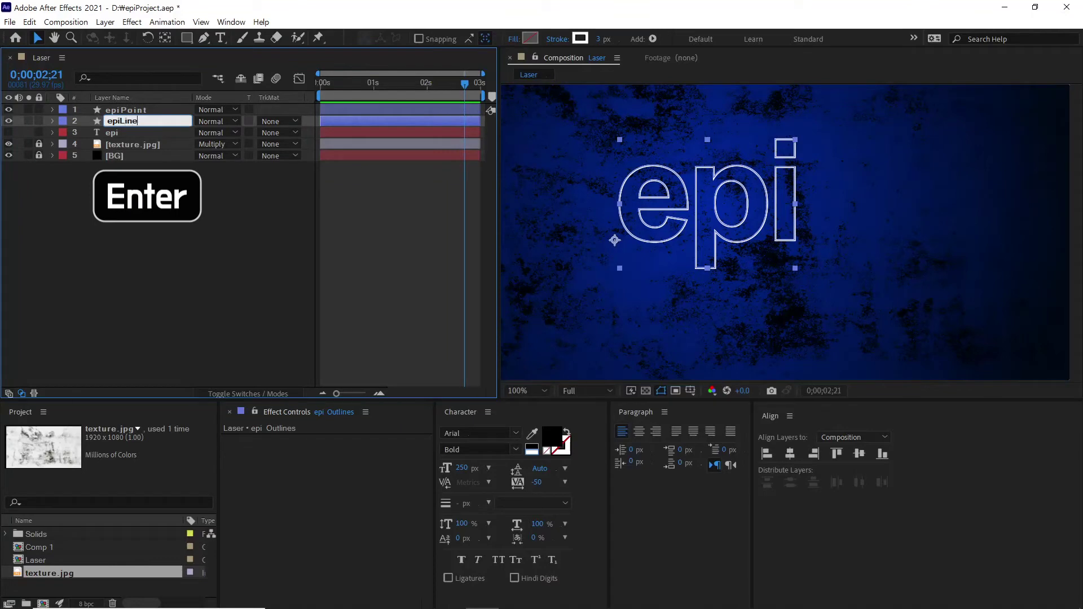
pyautogui.press('Return')
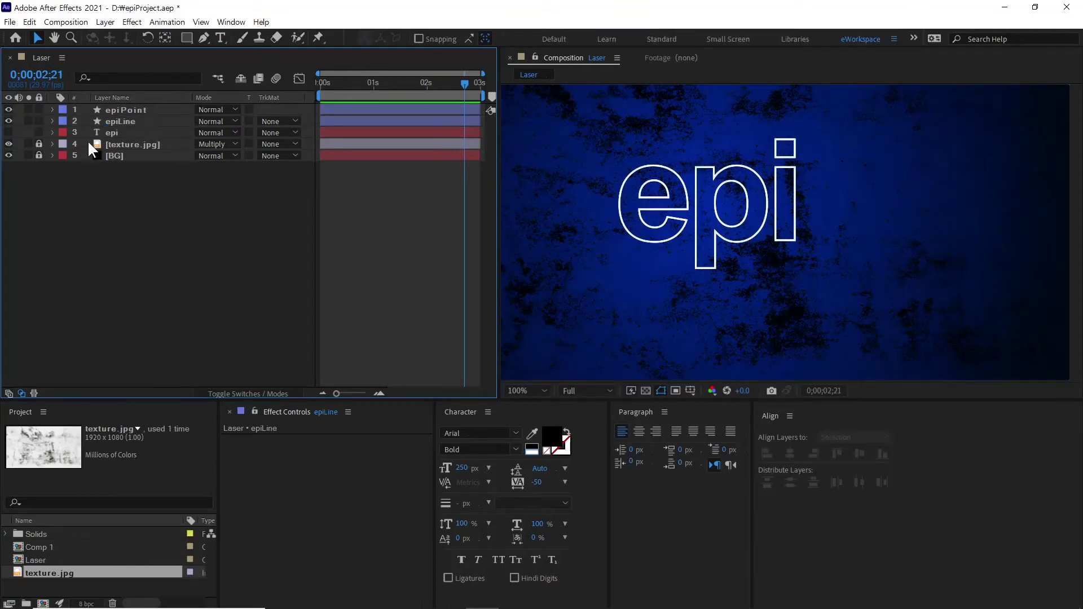
# Hide the epi Point layer, keep epiLine visible and select it
pyautogui.click(101, 121)
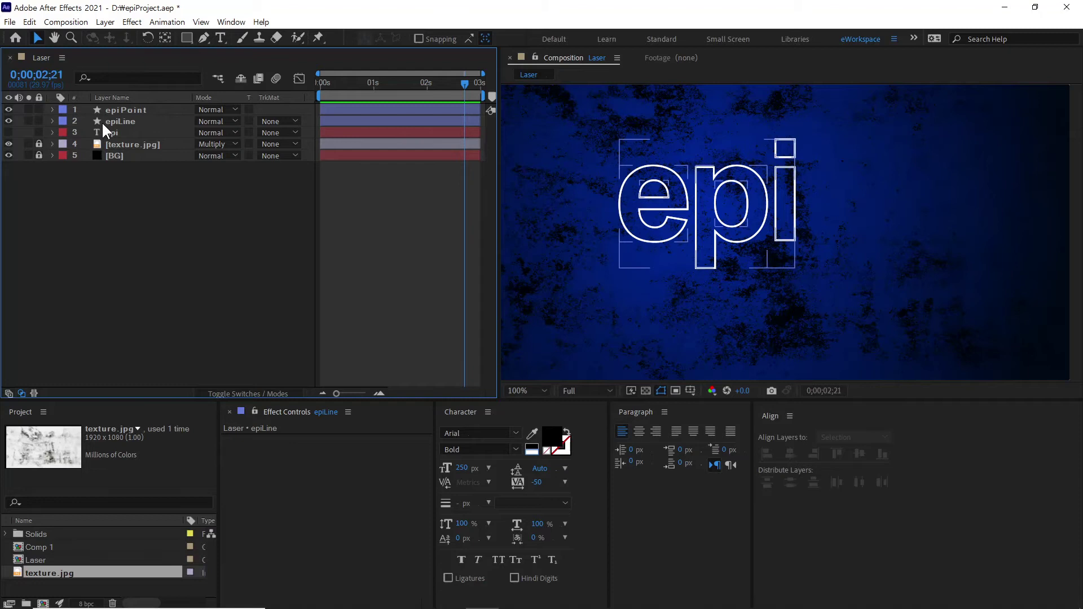
pyautogui.click(117, 108)
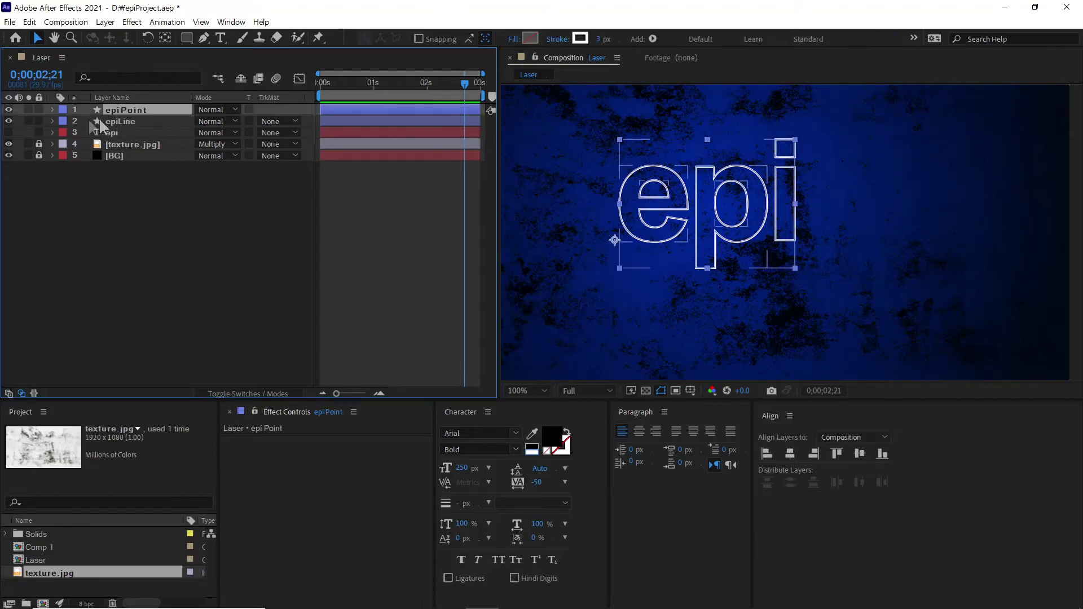
pyautogui.click(9, 109)
pyautogui.click(8, 121)
pyautogui.click(105, 119)
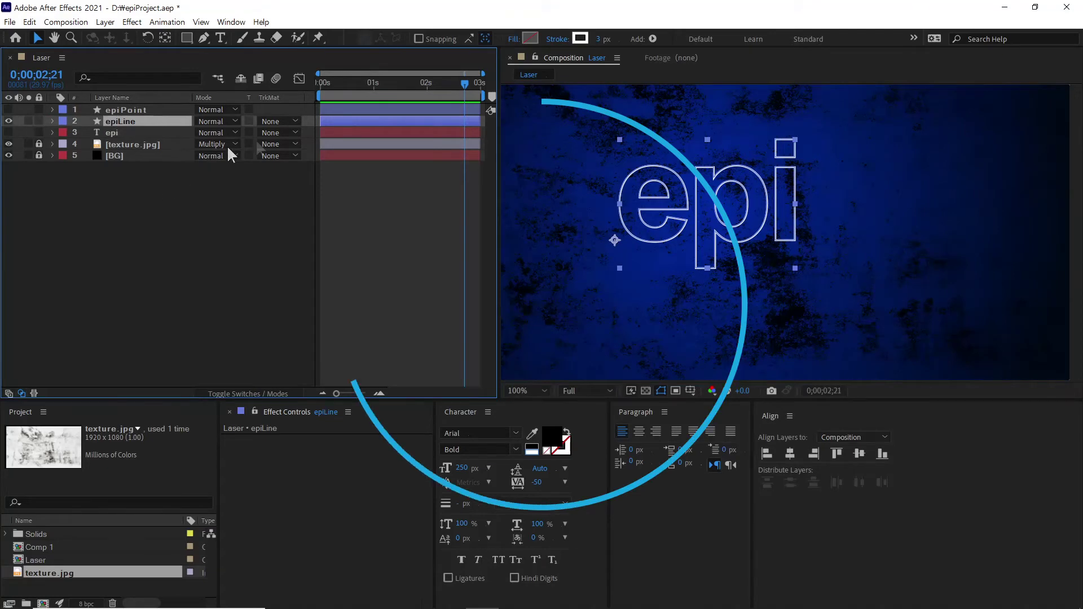
# Return to the start of the composition, add Trim Paths to the epiLine layer and expand its settings
pyautogui.moveTo(361, 86); pyautogui.dragTo(280, 88)
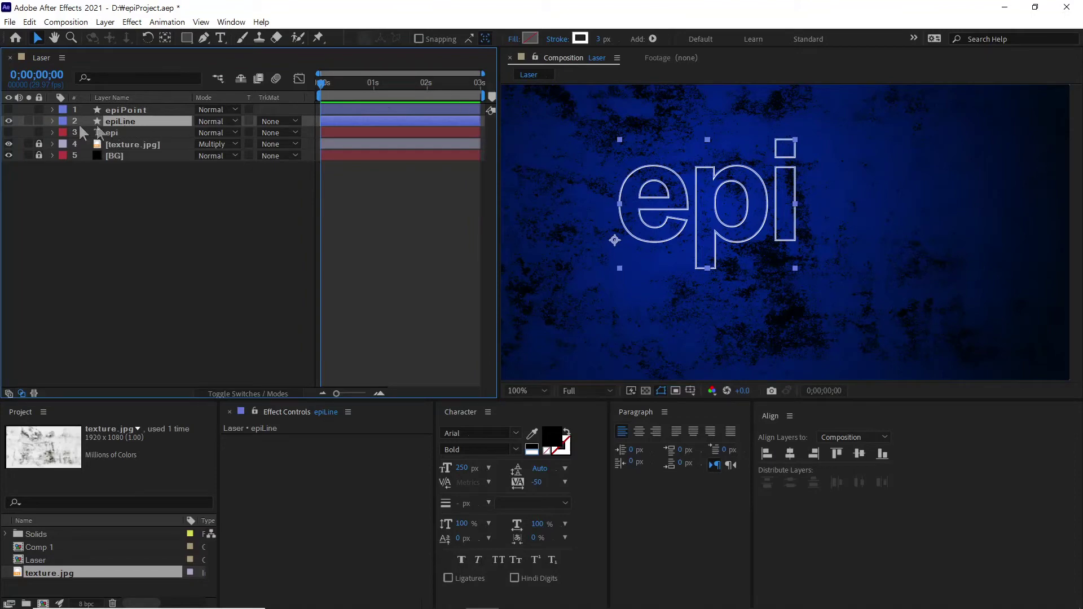
pyautogui.click(52, 121)
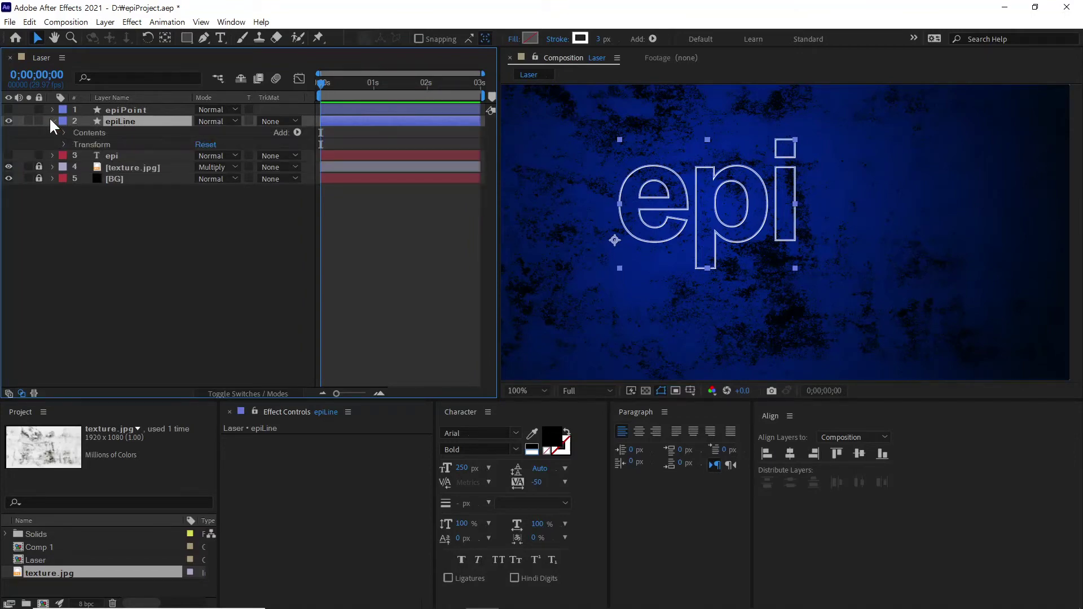
pyautogui.click(297, 133)
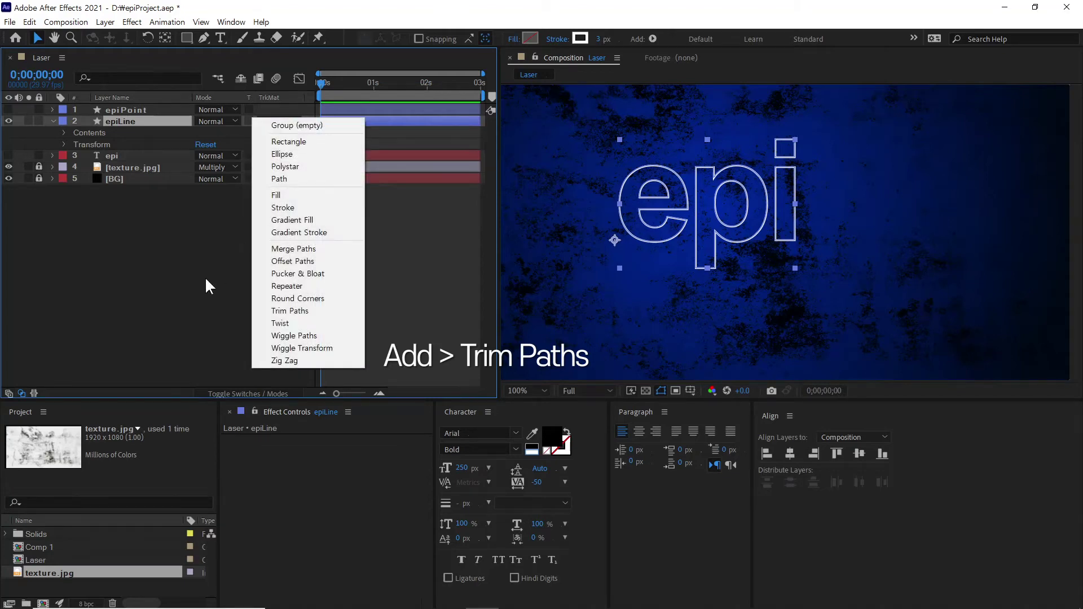
pyautogui.click(297, 310)
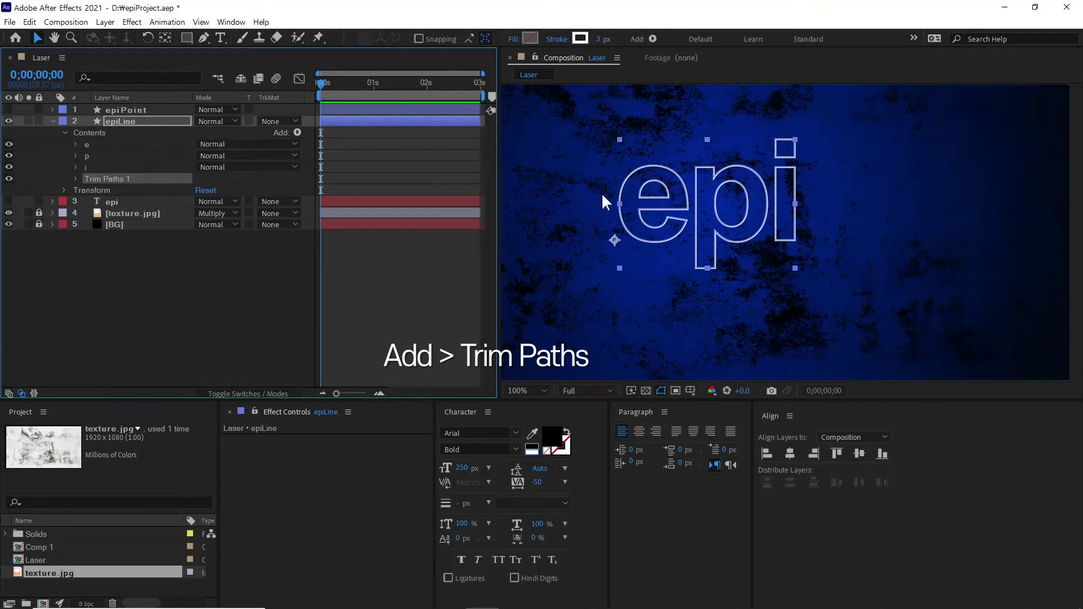
pyautogui.click(75, 179)
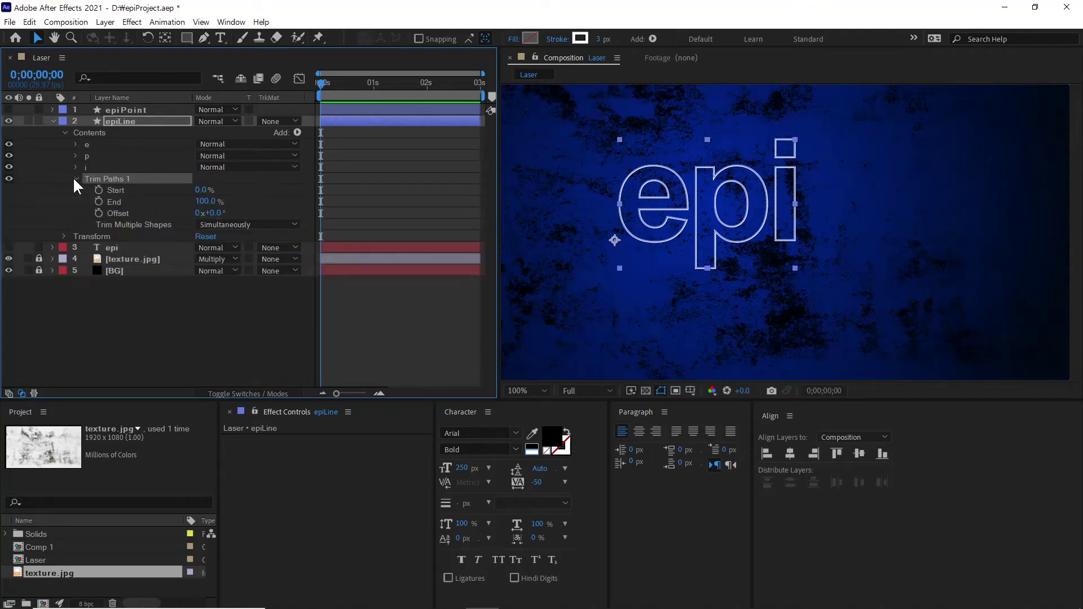
# Set the End value of epiLine's Trim Paths to 0% and keyframe it at 0;00;00;00
pyautogui.click(116, 188)
pyautogui.click(116, 201)
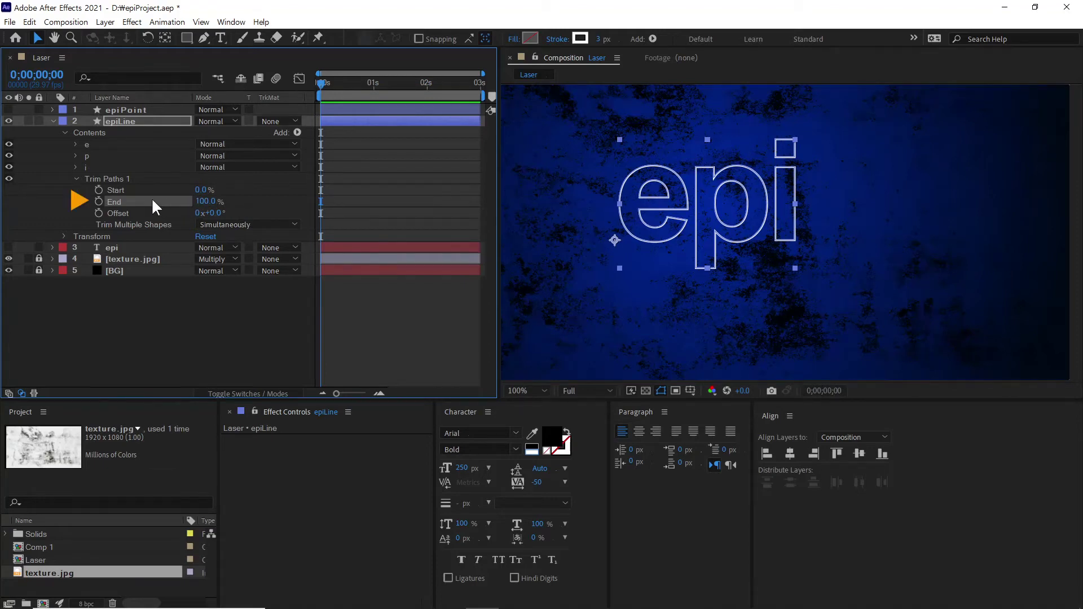
pyautogui.moveTo(208, 206)
pyautogui.mouseDown()
pyautogui.moveTo(160, 205)
pyautogui.moveTo(144, 220)
pyautogui.mouseUp()
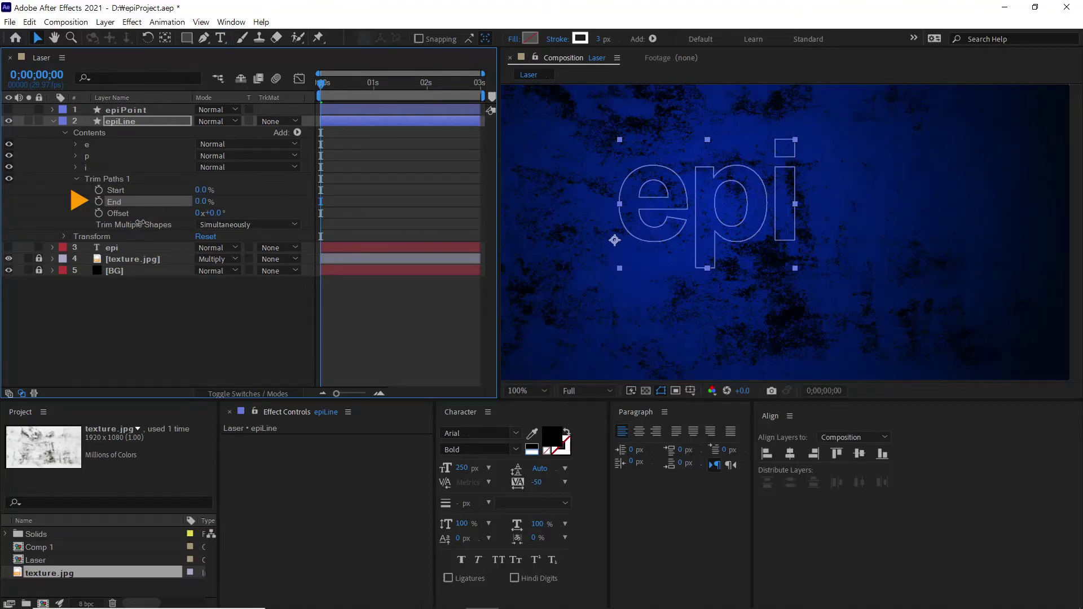
pyautogui.click(158, 306)
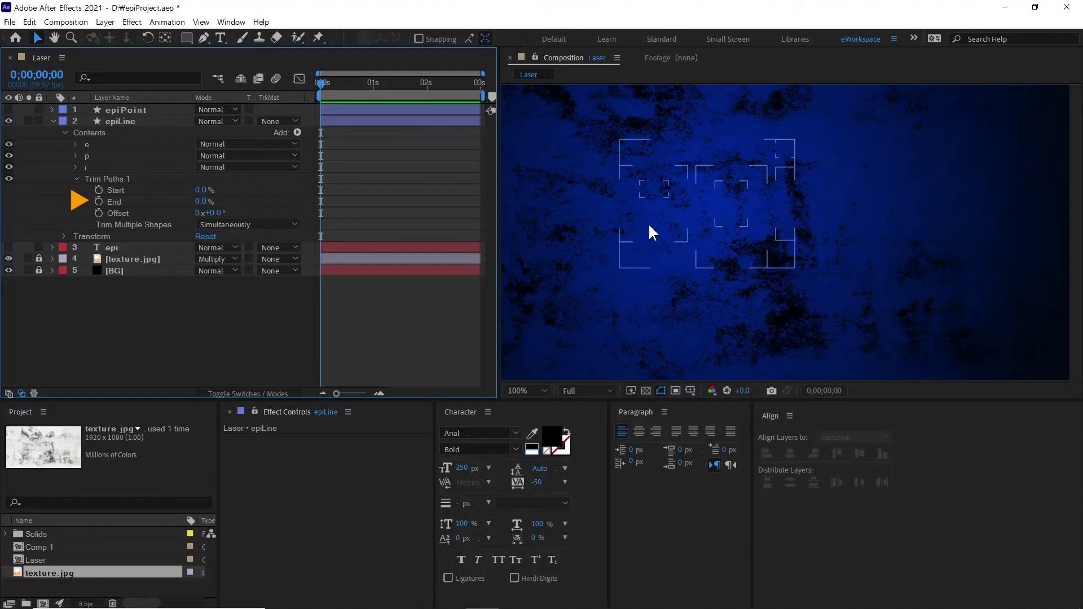
pyautogui.moveTo(198, 203)
pyautogui.mouseDown()
pyautogui.moveTo(269, 203)
pyautogui.moveTo(146, 204)
pyautogui.moveTo(174, 205)
pyautogui.mouseUp()
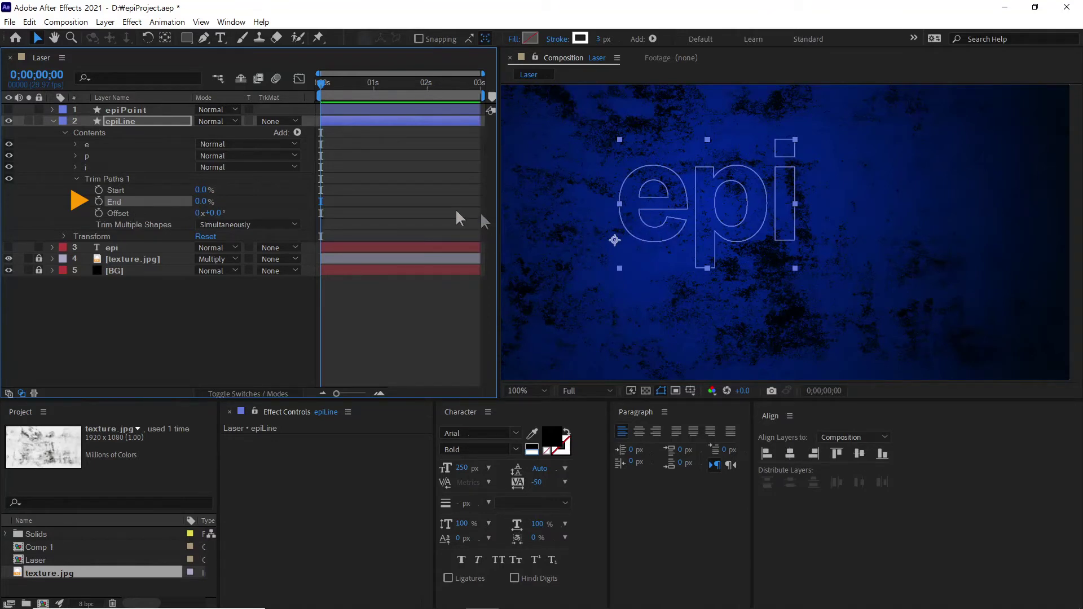
pyautogui.click(99, 201)
# Keyframe epiLine's Trim Paths End at 100% at 0;00;02;29 and preview the line animation
pyautogui.moveTo(461, 83); pyautogui.dragTo(479, 85)
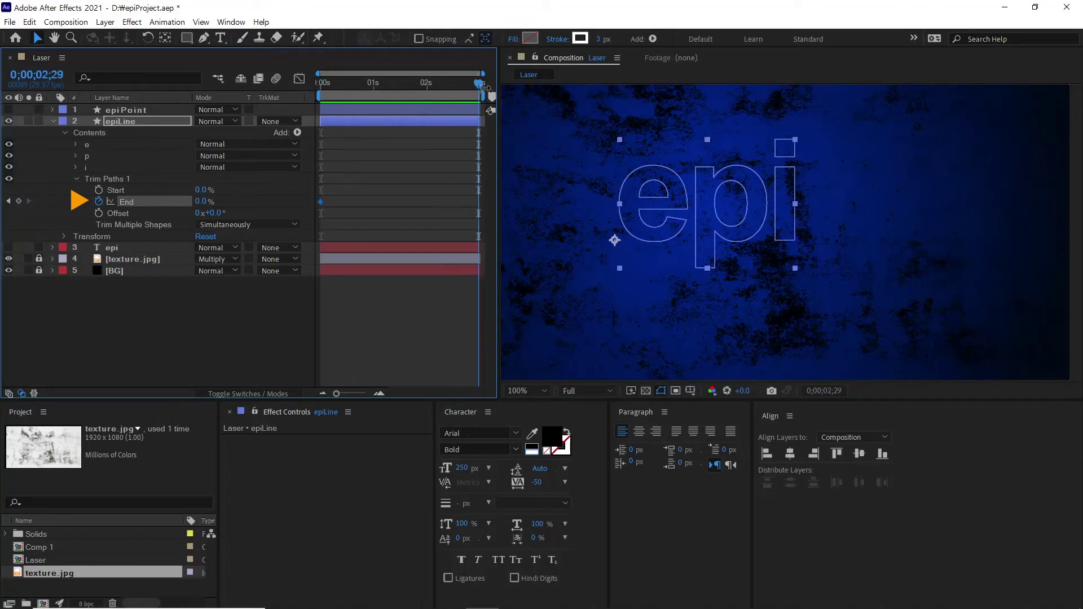
pyautogui.moveTo(201, 202); pyautogui.dragTo(304, 212)
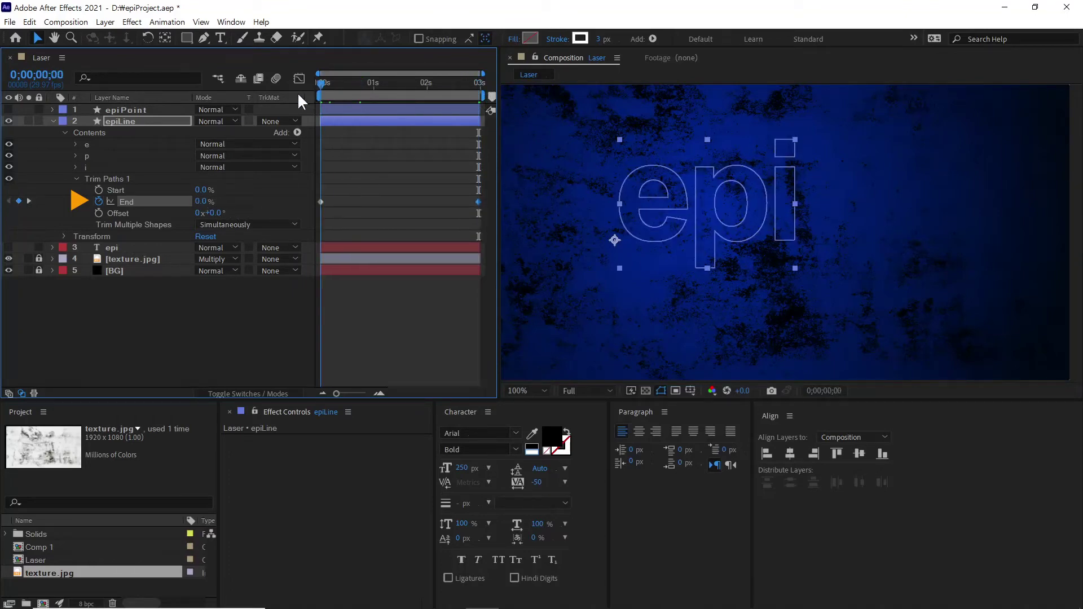
pyautogui.press('space')
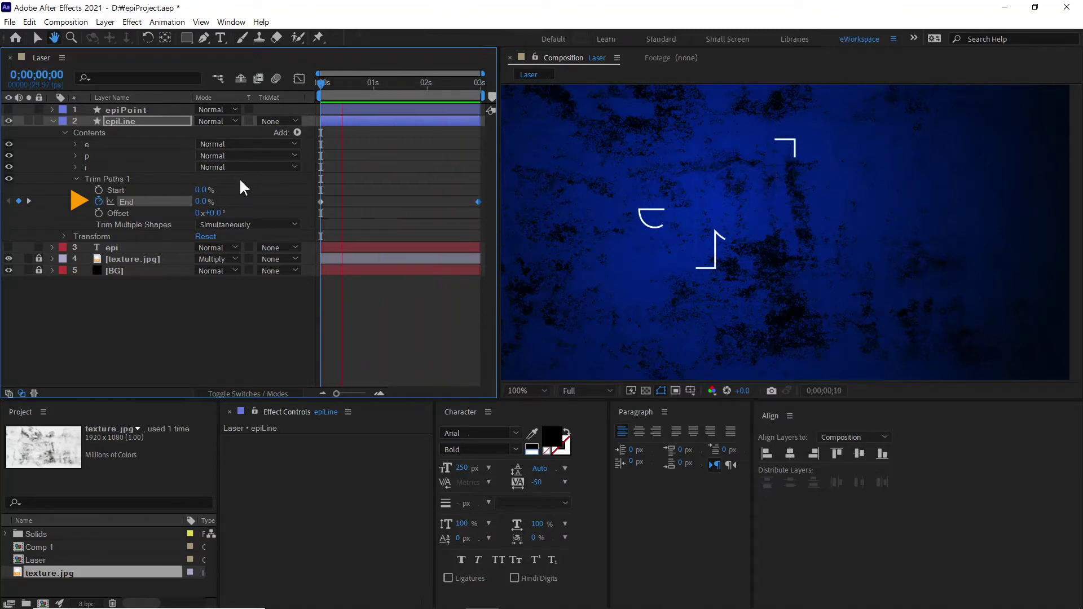
pyautogui.moveTo(380, 84); pyautogui.dragTo(479, 103)
pyautogui.click(242, 311)
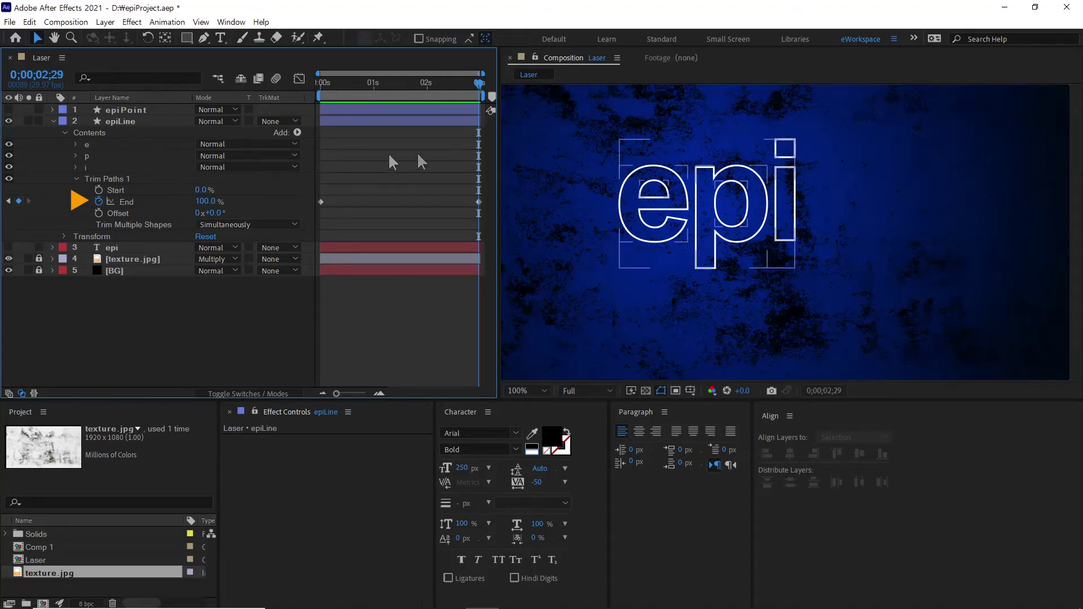
# Collapse and hide the epiLine layer, and make the epi Point layer visible
pyautogui.click(107, 110)
pyautogui.click(53, 121)
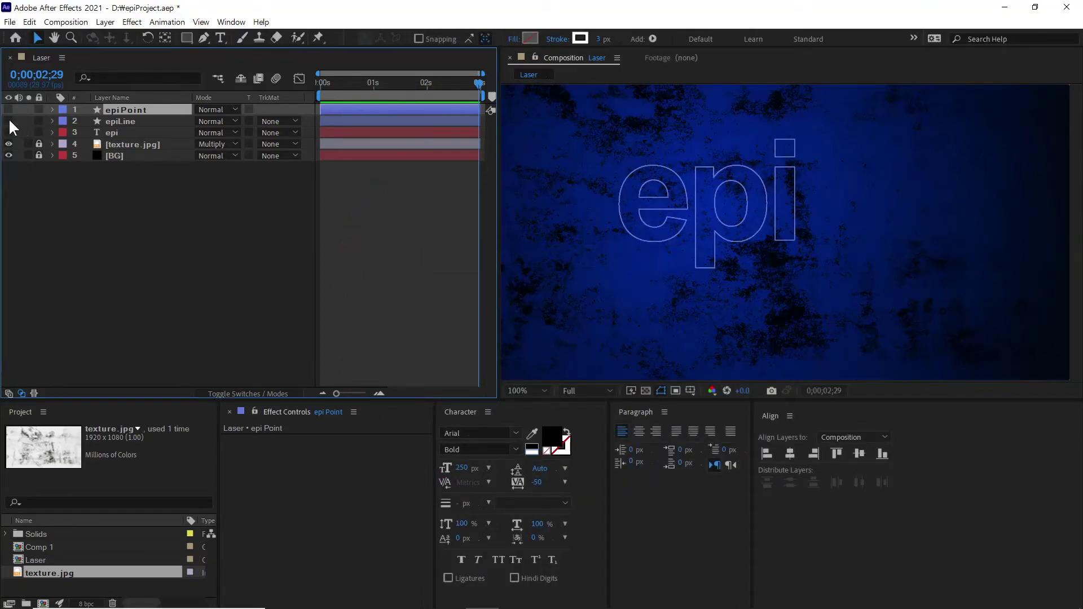
pyautogui.click(9, 110)
# Add Trim Paths to the epi Point layer
pyautogui.click(53, 109)
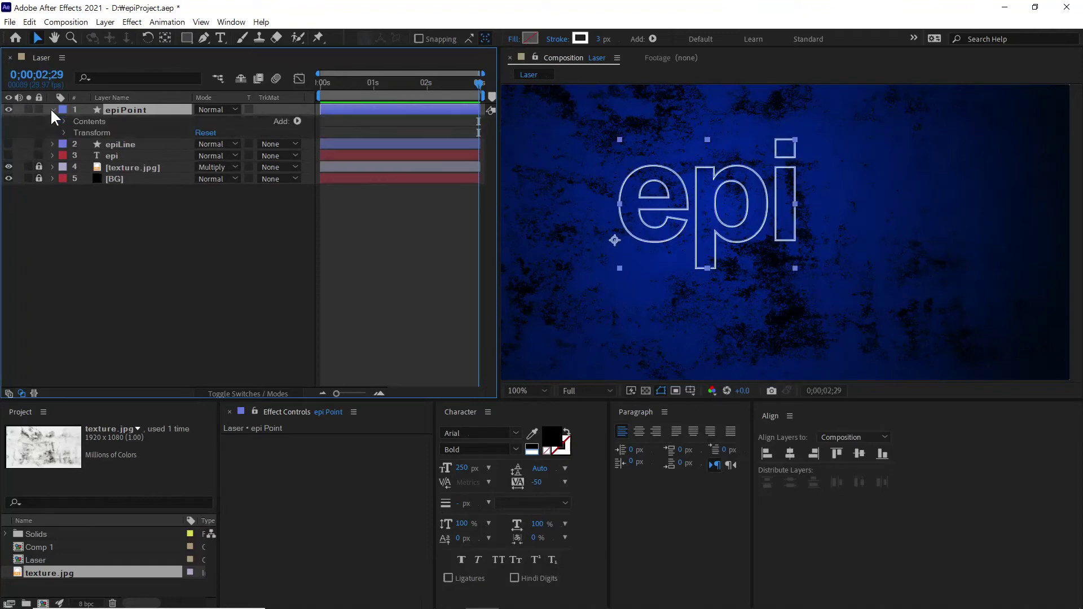
pyautogui.click(297, 120)
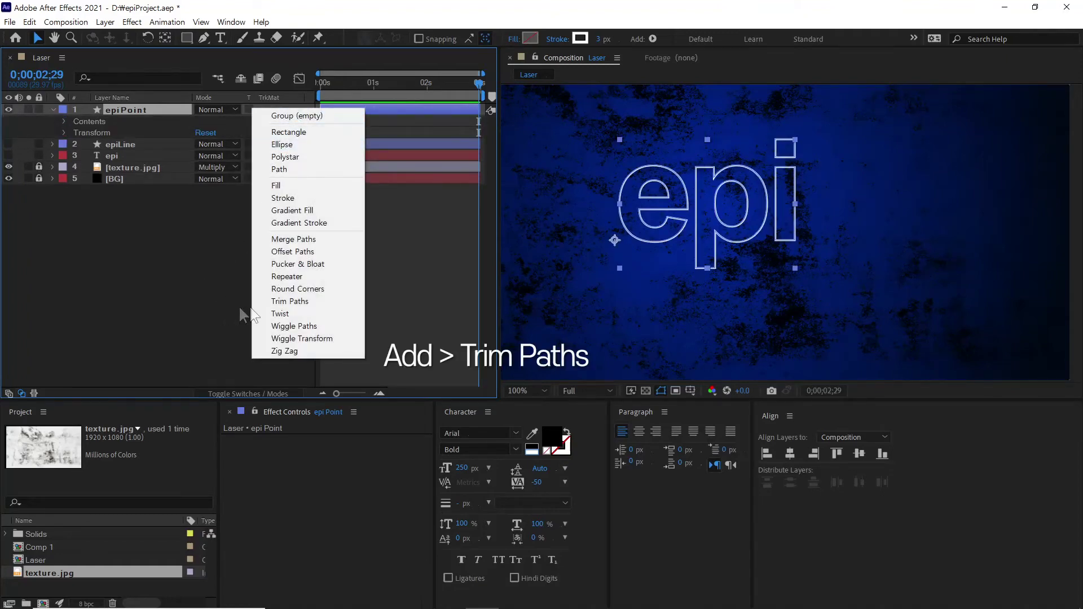
pyautogui.click(303, 301)
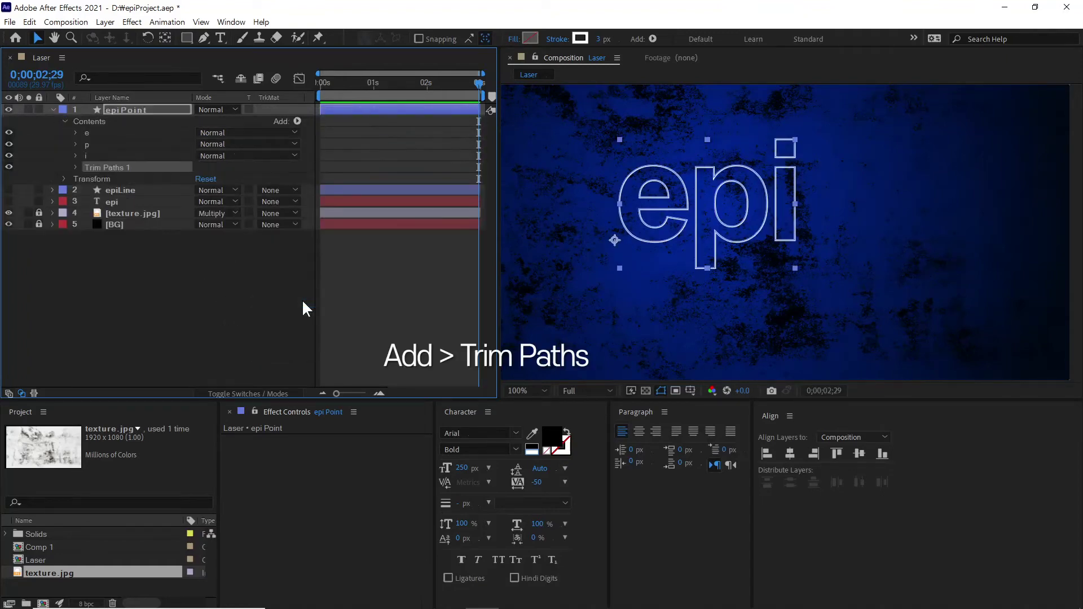
# Keyframe the End value of epi Point's Trim Paths at 0% at 0;00;00;00
pyautogui.click(75, 166)
pyautogui.moveTo(336, 89); pyautogui.dragTo(315, 91)
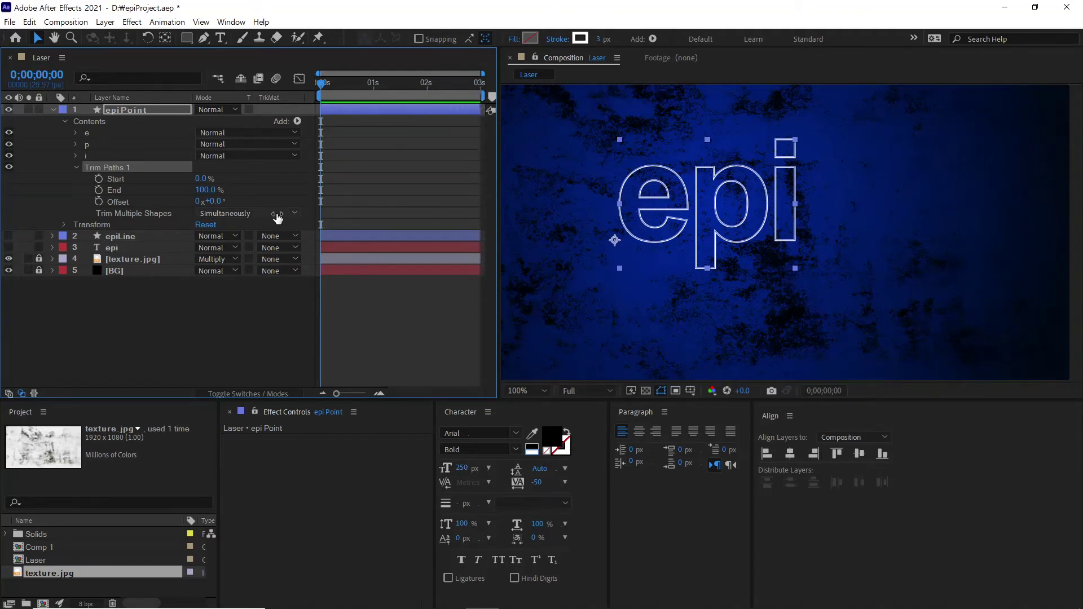
pyautogui.moveTo(194, 197); pyautogui.dragTo(113, 197)
pyautogui.click(320, 181)
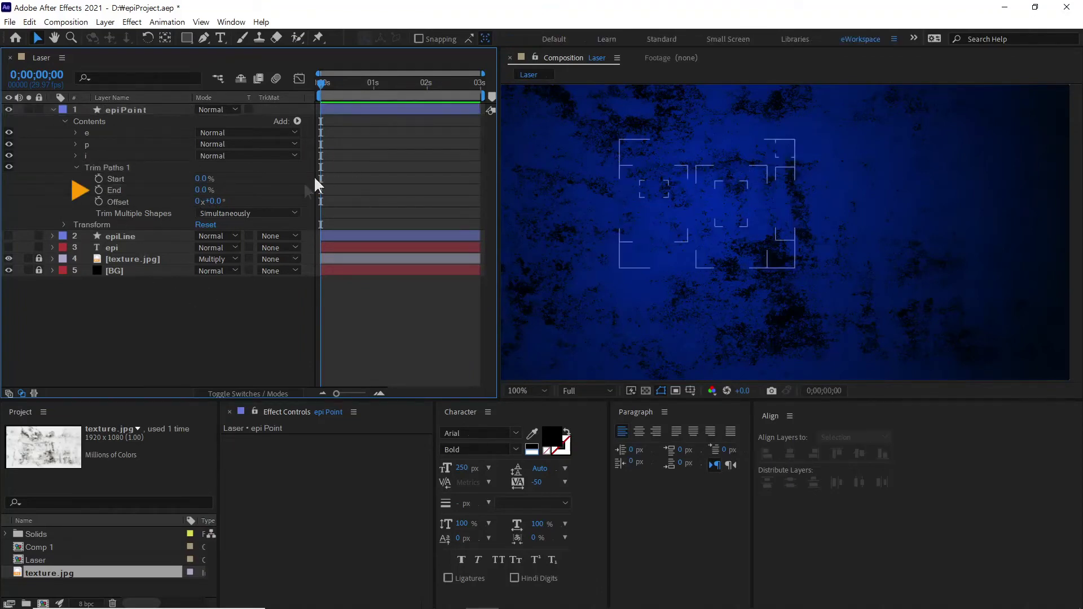
pyautogui.click(204, 190)
pyautogui.press('Return')
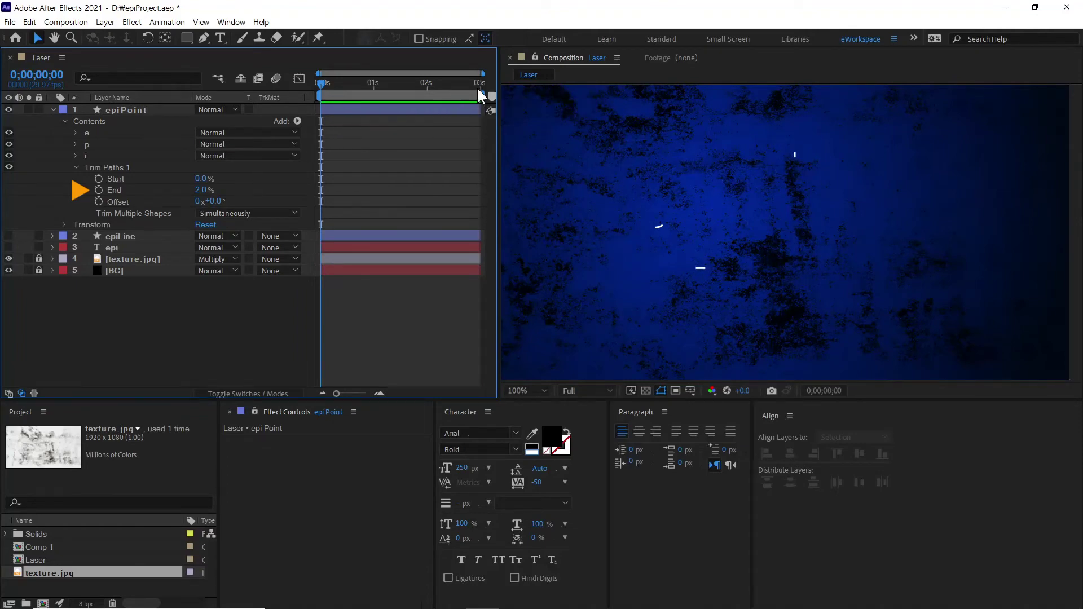
pyautogui.click(197, 190)
pyautogui.click(99, 190)
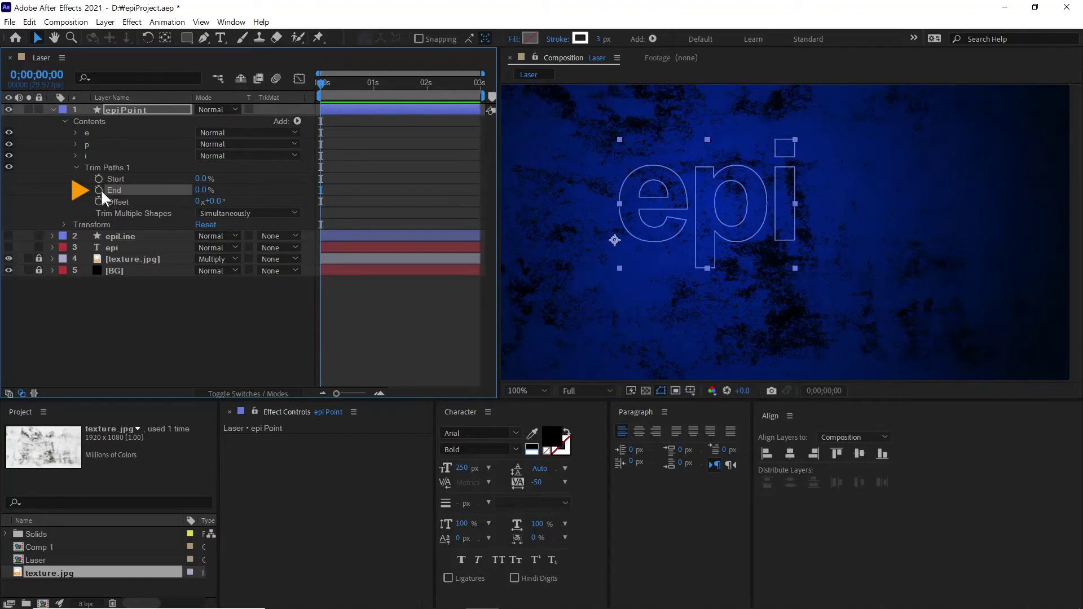
# Add a 0% End keyframe to epi Point's Trim Paths at 0;00;02;29
pyautogui.click(478, 83)
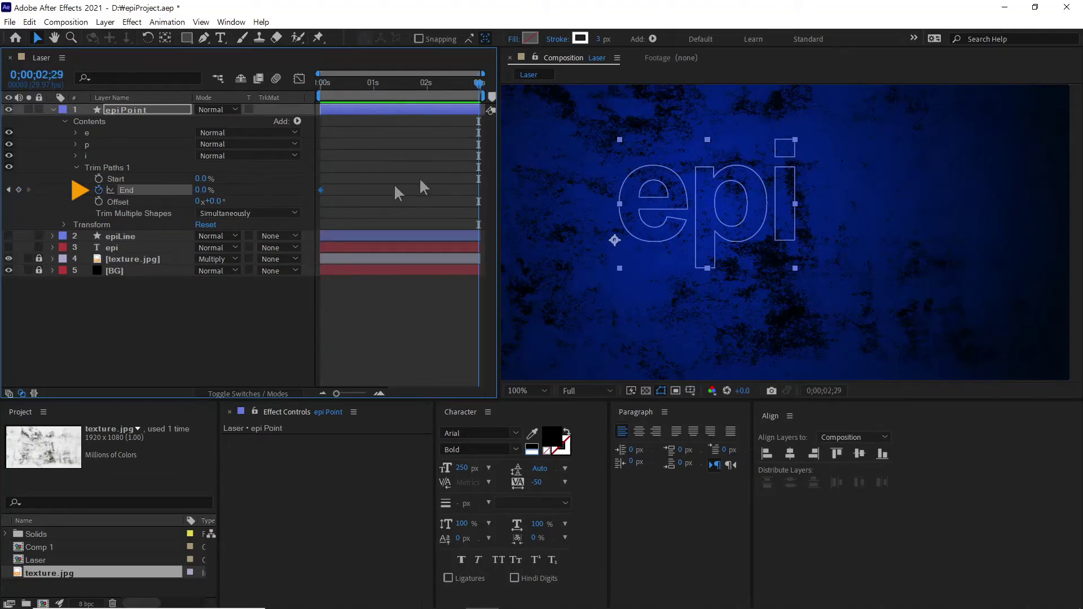
pyautogui.write('0')
pyautogui.press('Return')
# Keyframe epi Point's Trim Paths End at 2% five frames after the start of the composition
pyautogui.moveTo(325, 82); pyautogui.dragTo(300, 95)
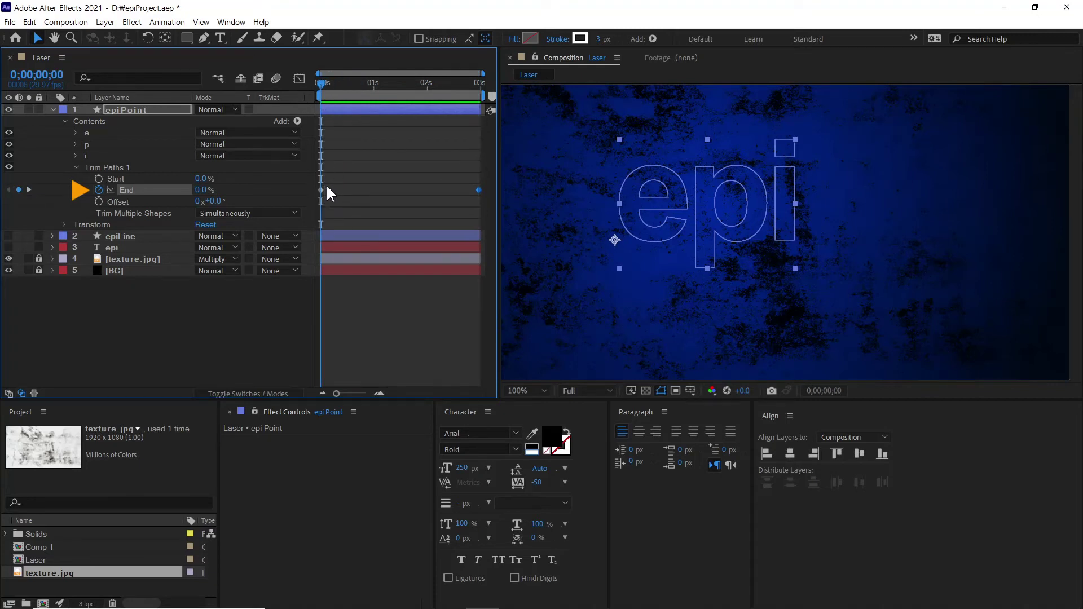
pyautogui.press('pagedown')
pyautogui.press('pagedown')
pyautogui.press('pagedown')
pyautogui.press('pagedown')
pyautogui.press('pagedown')
pyautogui.click(201, 191)
pyautogui.write('2')
pyautogui.press('Return')
# Keyframe epi Point's Trim Paths End at 2% at 0;00;02;24 and scrub through the timeline to check it
pyautogui.moveTo(462, 85); pyautogui.dragTo(495, 86)
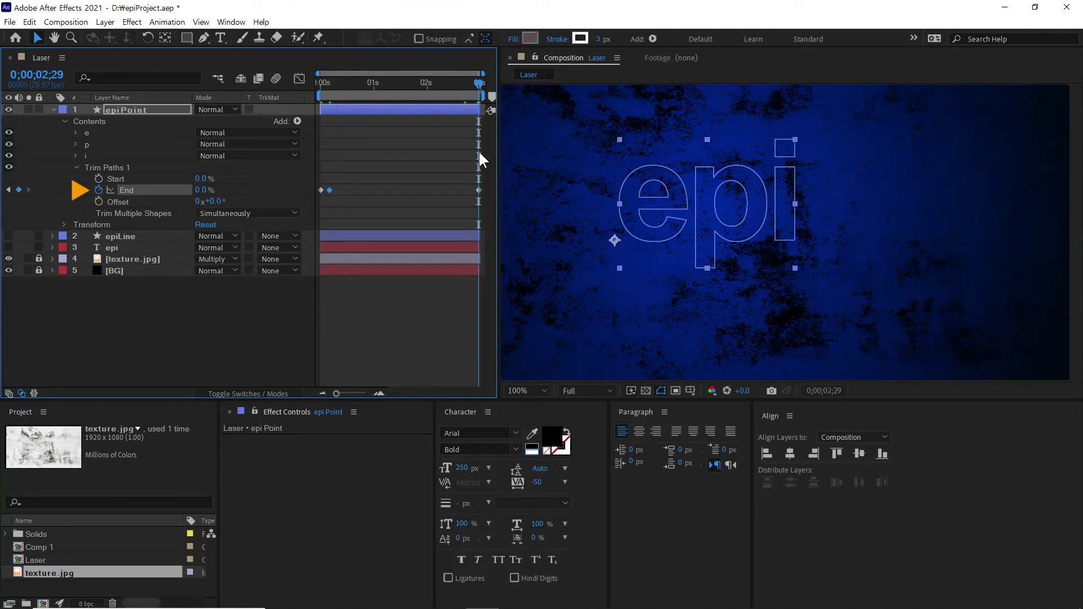
pyautogui.press('pageup')
pyautogui.press('pageup')
pyautogui.press('pageup')
pyautogui.press('pageup')
pyautogui.press('pageup')
pyautogui.click(205, 190)
pyautogui.write('2')
pyautogui.press('Return')
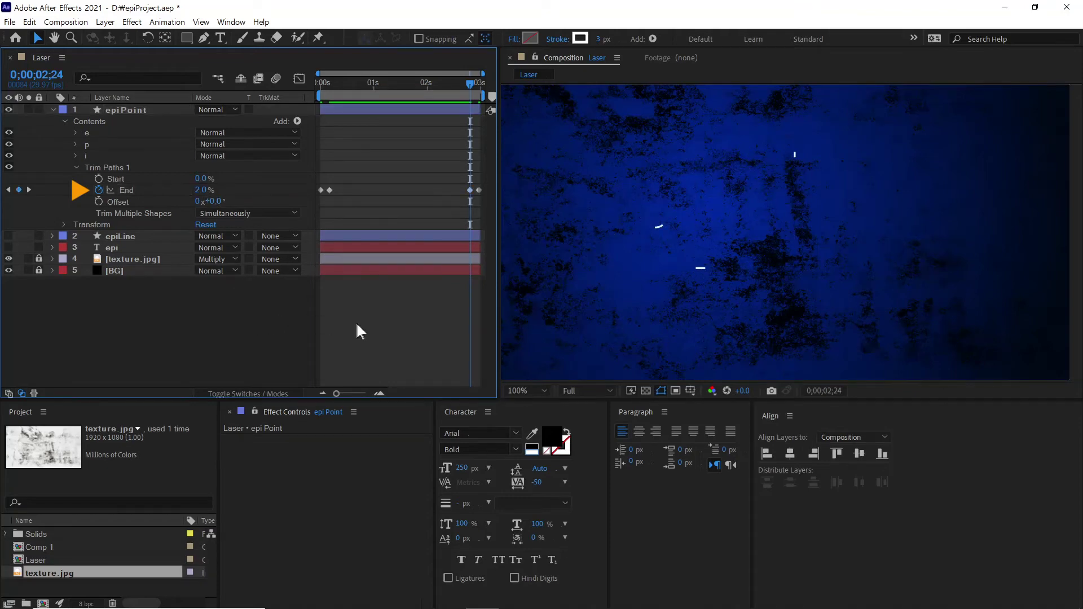
pyautogui.click(361, 332)
pyautogui.moveTo(325, 82)
pyautogui.mouseDown()
pyautogui.moveTo(460, 96)
pyautogui.moveTo(338, 91)
pyautogui.moveTo(432, 99)
pyautogui.mouseUp()
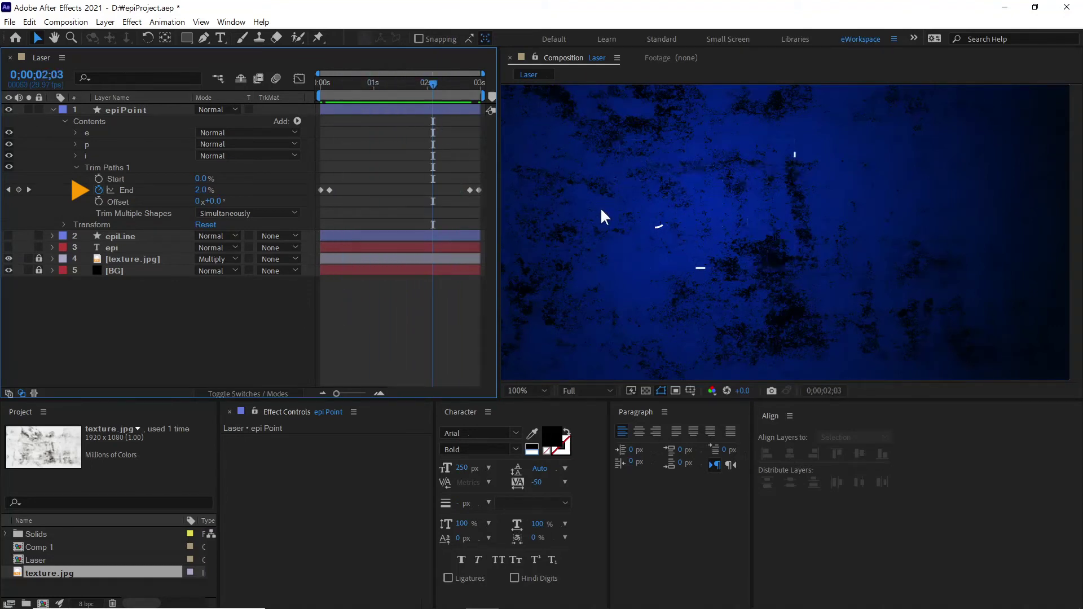
# Keyframe epi Point's Trim Paths Offset at 0x+0.0° at 0;00;00;00 and at 1x+0.0° at 0;00;02;29
pyautogui.click(317, 82)
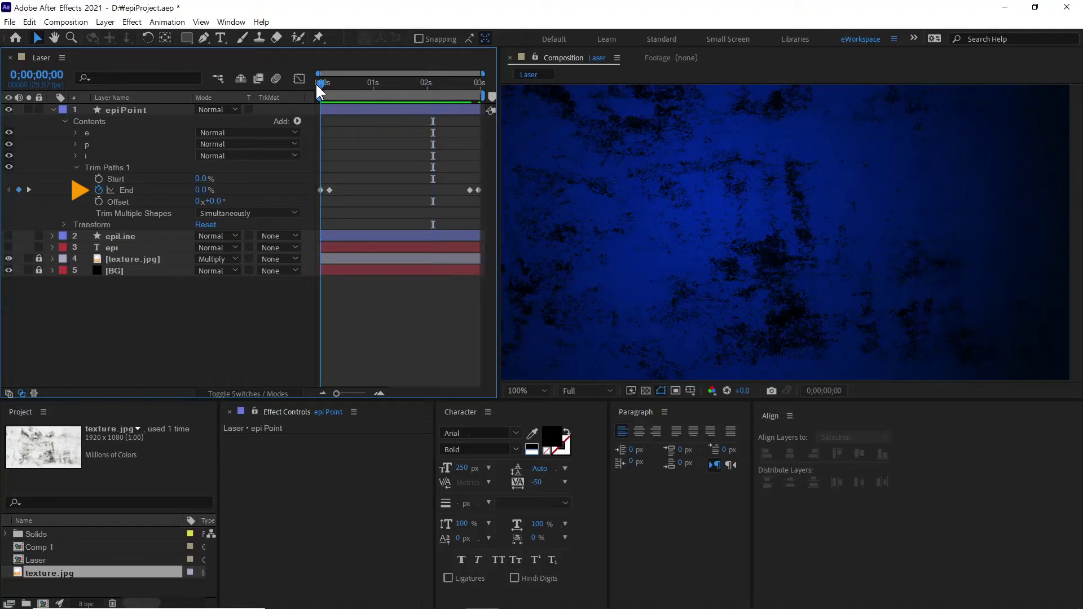
pyautogui.click(99, 201)
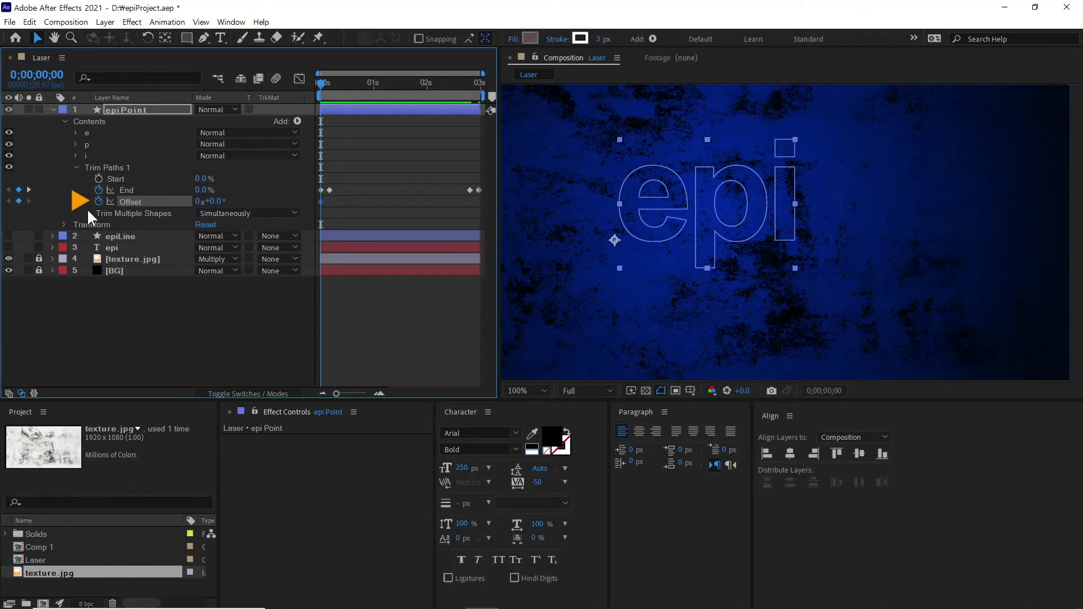
pyautogui.moveTo(469, 85); pyautogui.dragTo(488, 96)
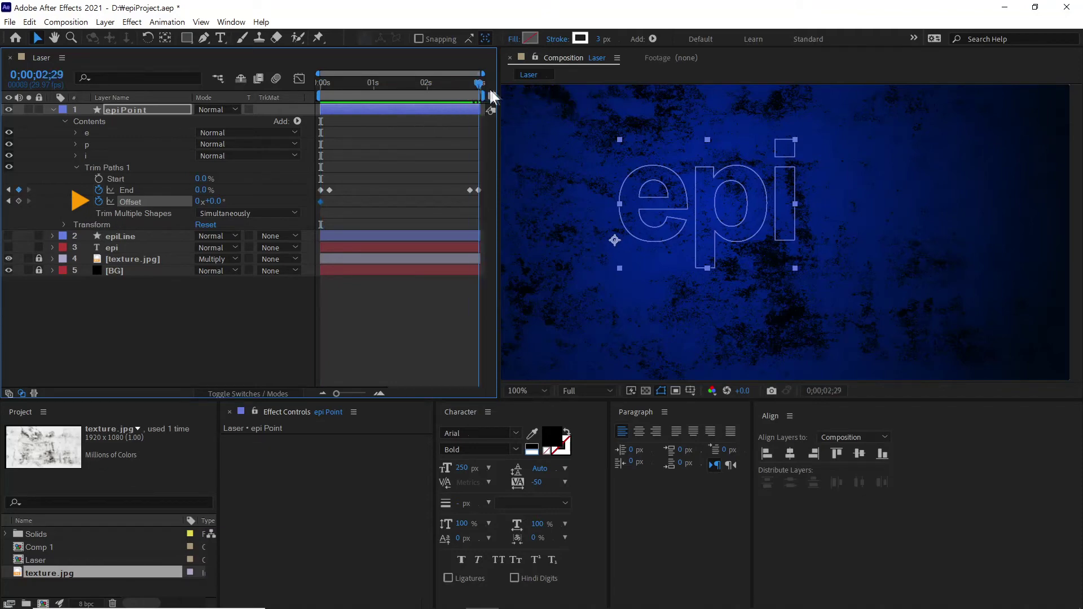
pyautogui.click(202, 201)
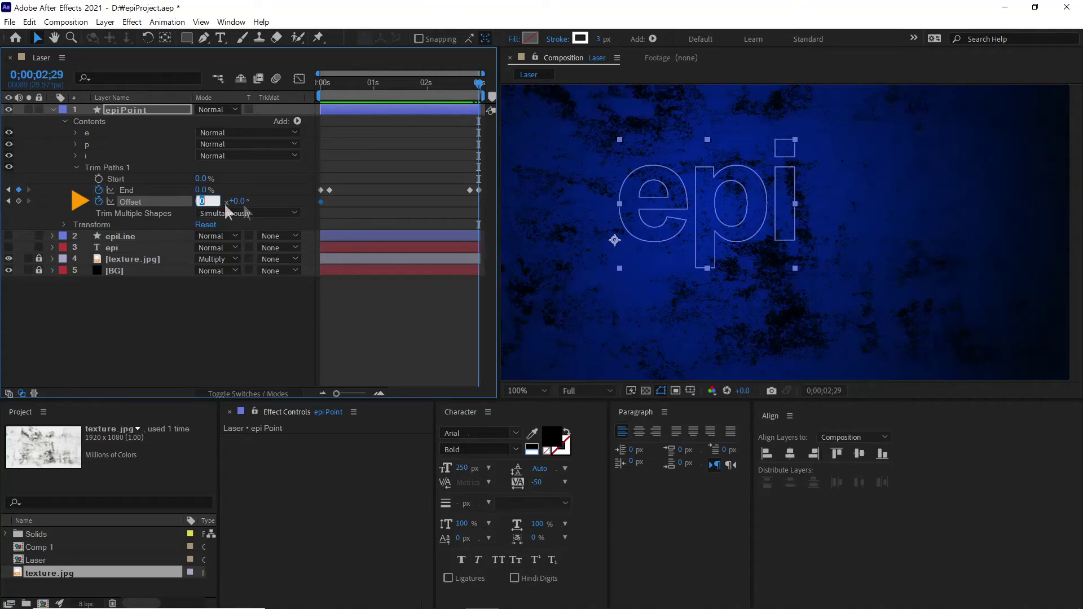
pyautogui.write('1')
pyautogui.click(252, 310)
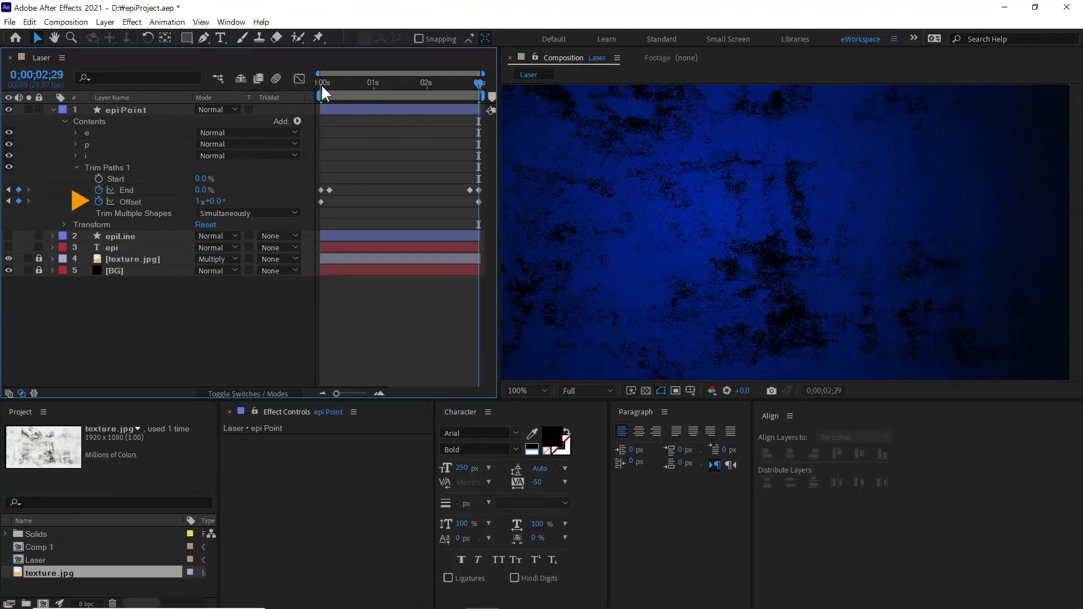
# Play the composition from the start to preview the points travelling along the letter outlines
pyautogui.moveTo(322, 86); pyautogui.dragTo(297, 117)
pyautogui.press('space')
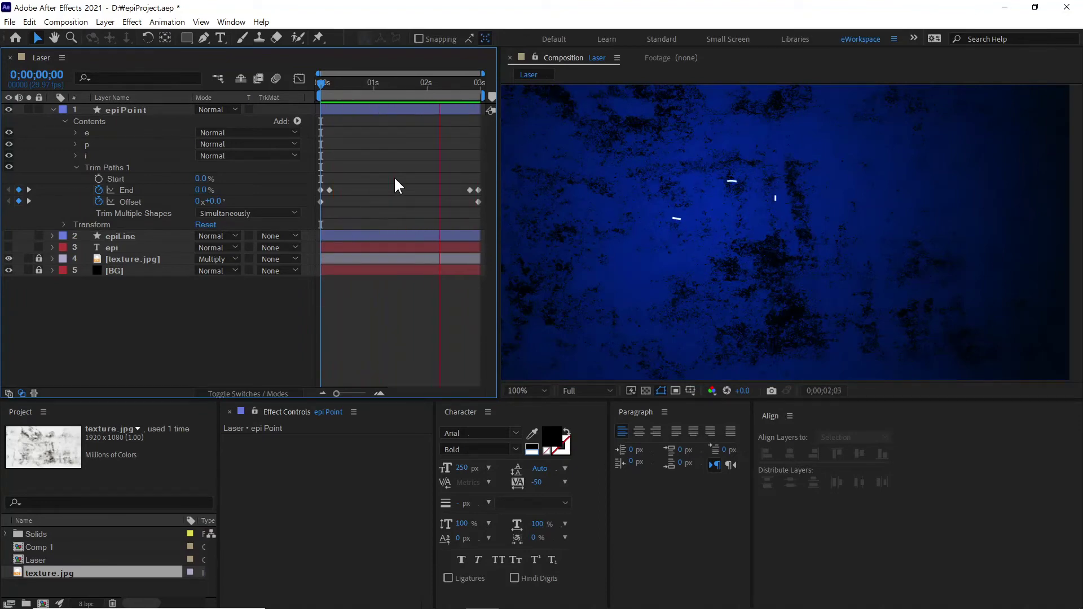
pyautogui.press('space')
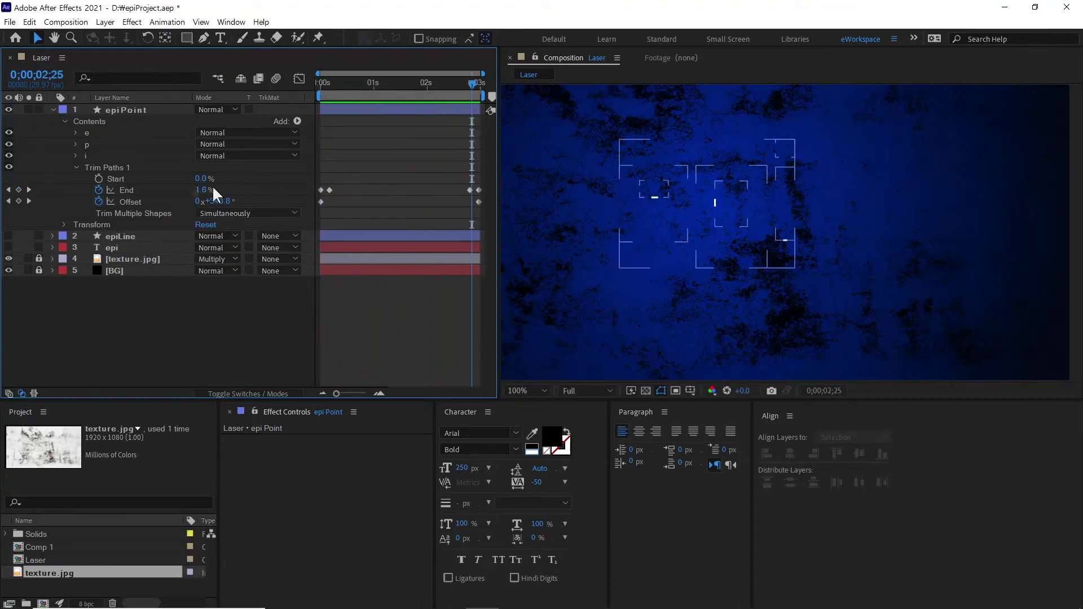
# Change the epi Point layer's stroke to red (EB1010) with a width of 6 px
pyautogui.click(143, 110)
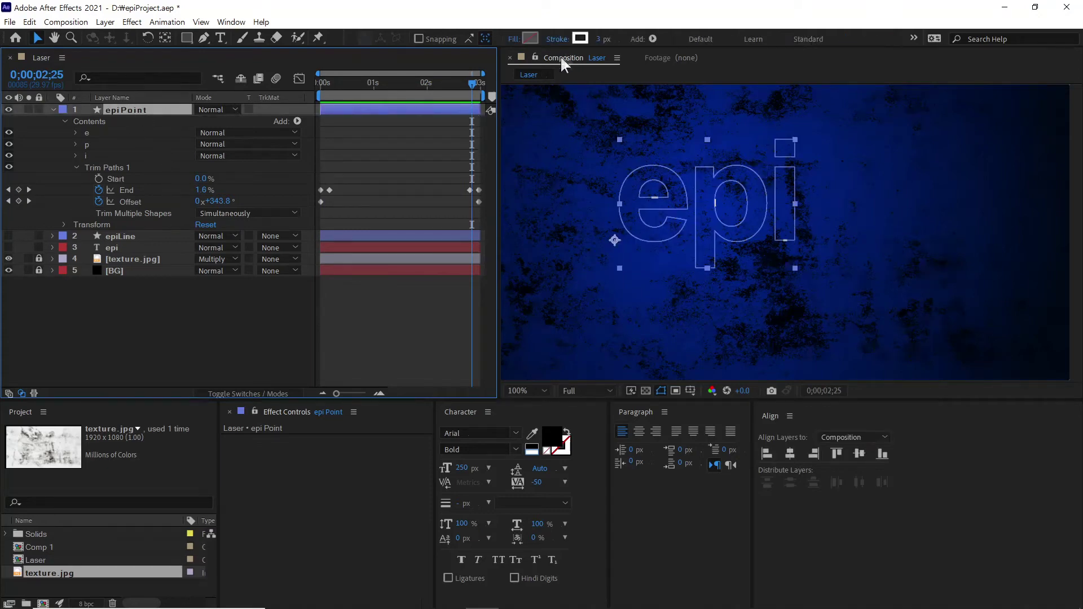
pyautogui.click(580, 37)
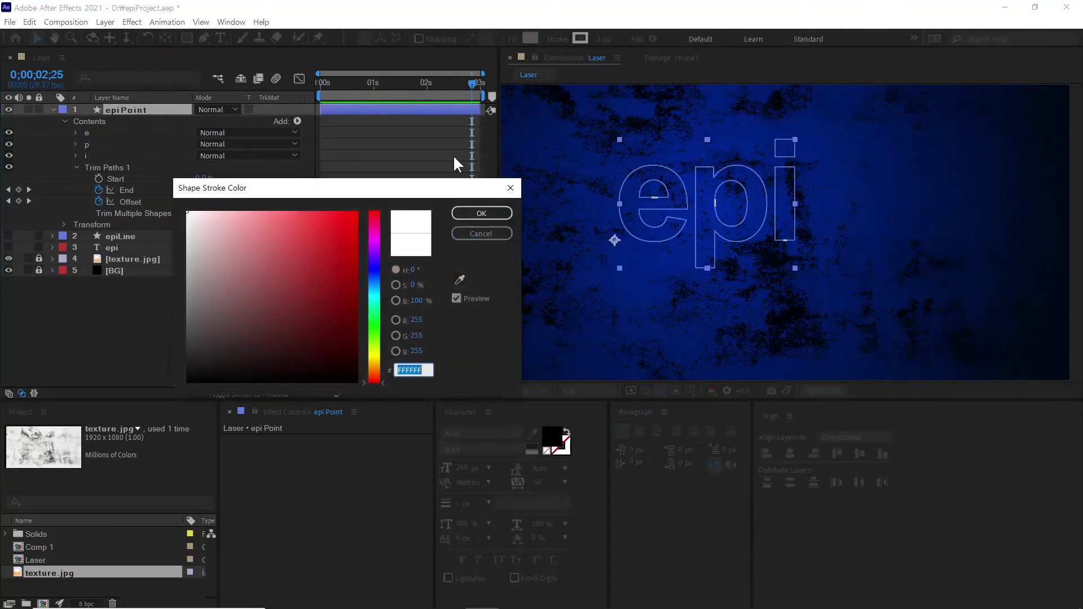
pyautogui.click(348, 220)
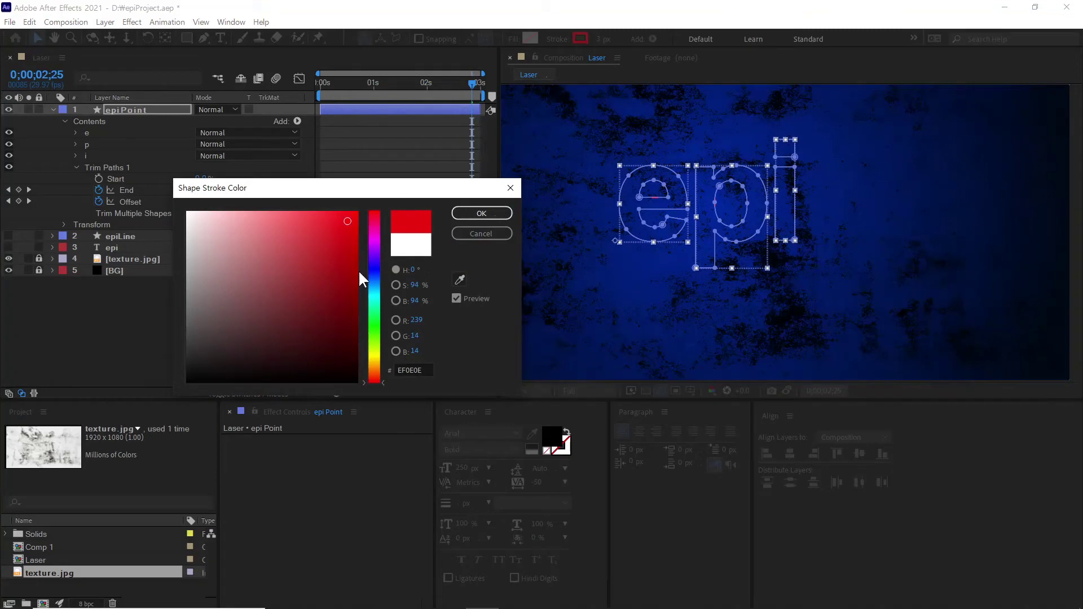
pyautogui.click(346, 223)
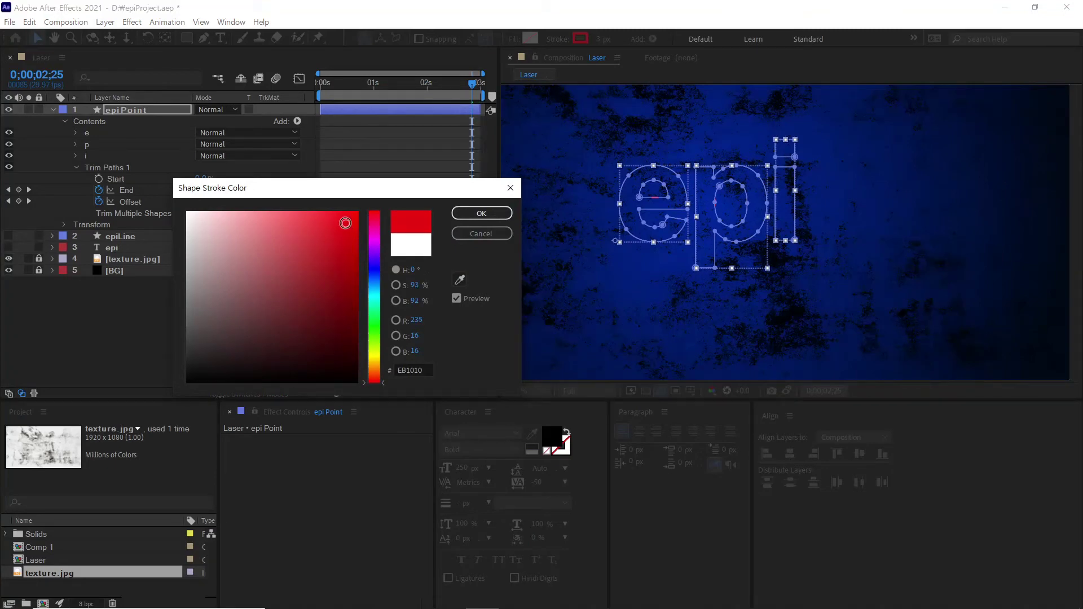
pyautogui.click(489, 214)
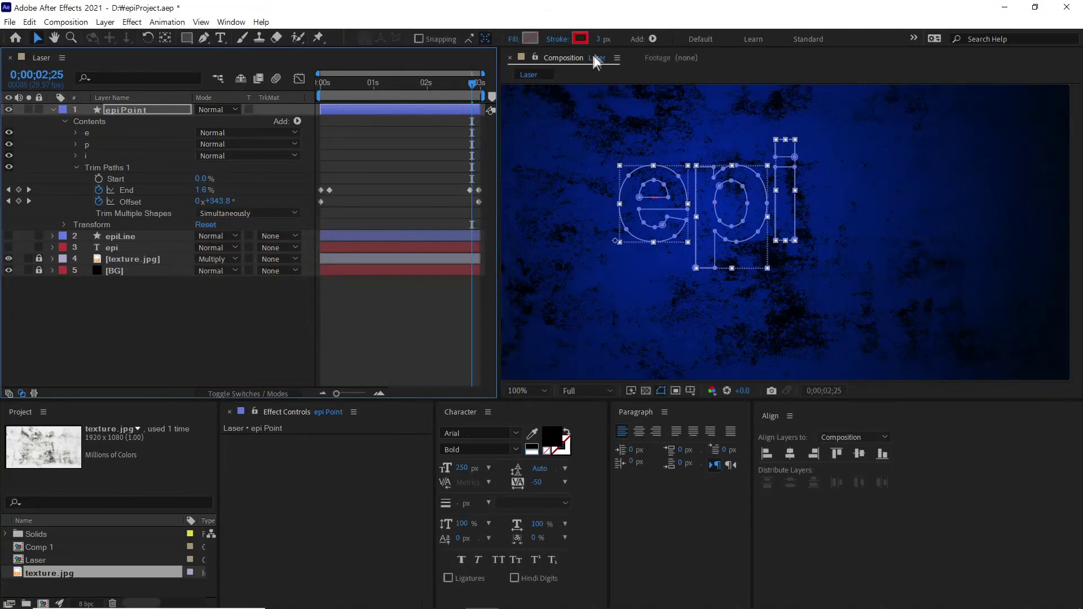
pyautogui.write('6')
pyautogui.press('Return')
pyautogui.click(138, 309)
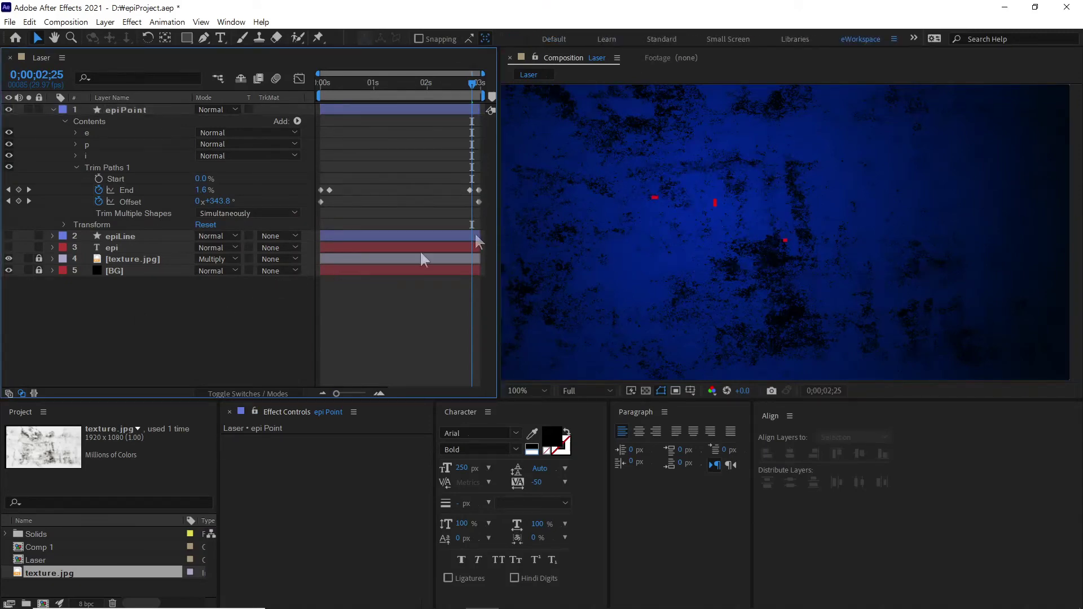
# Make the epiLine layer visible and scrub through the timeline to check it together with the red points
pyautogui.click(9, 236)
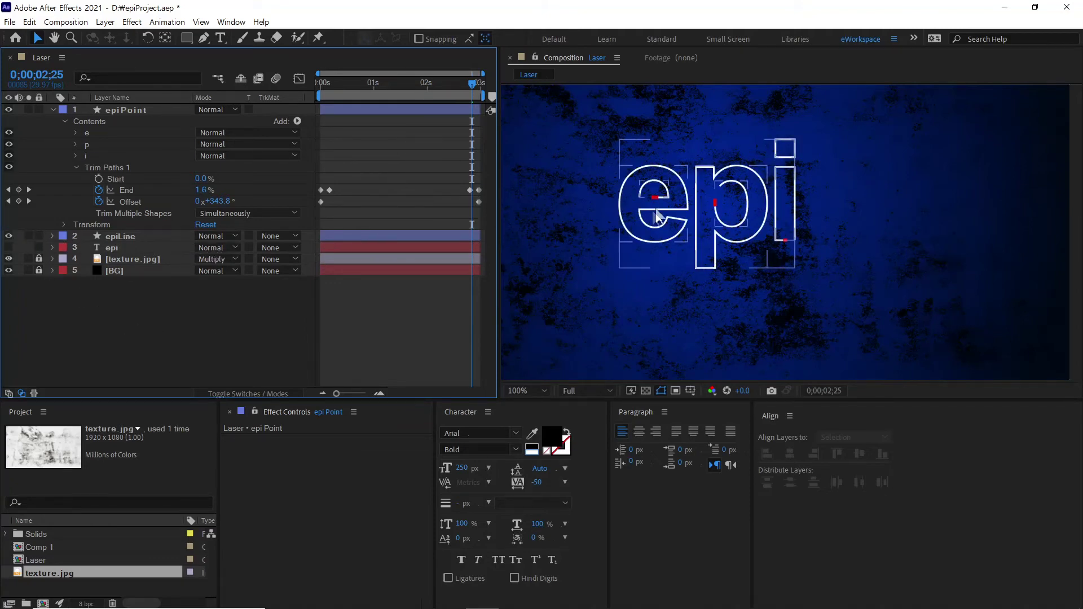
pyautogui.press('pagedown')
pyautogui.moveTo(319, 80); pyautogui.dragTo(493, 91)
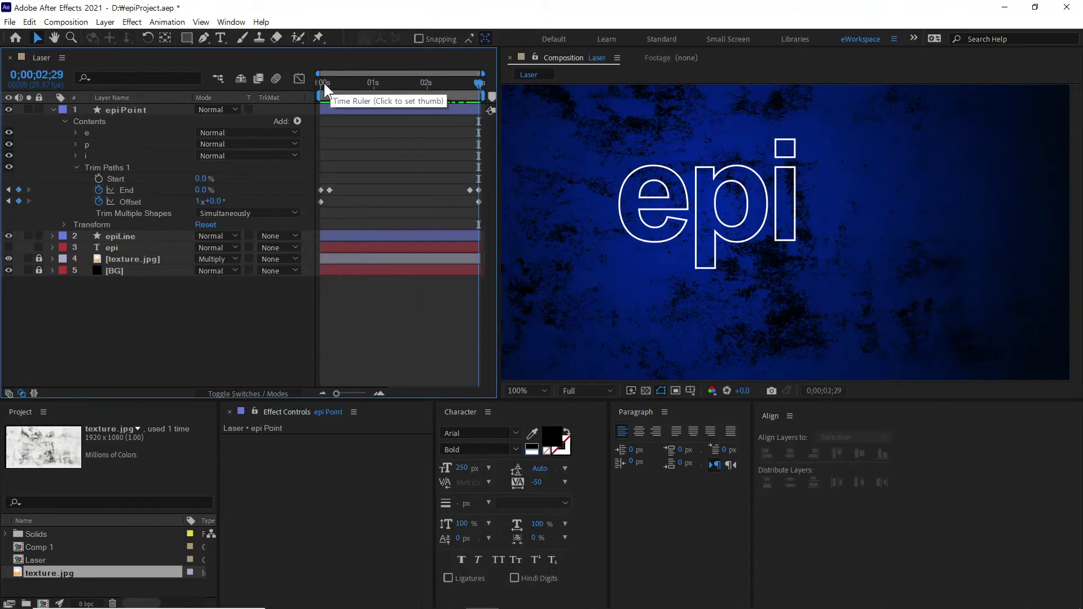
pyautogui.moveTo(318, 81); pyautogui.dragTo(469, 90)
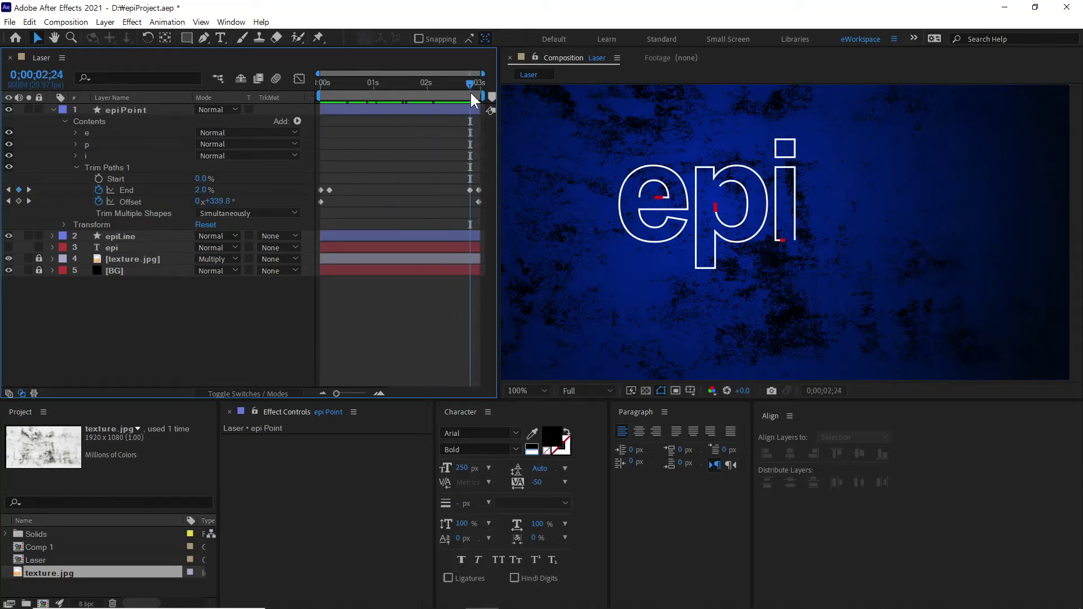
# Collapse the epi Point layer, duplicate it and hide the duplicate
pyautogui.click(123, 111)
pyautogui.click(53, 110)
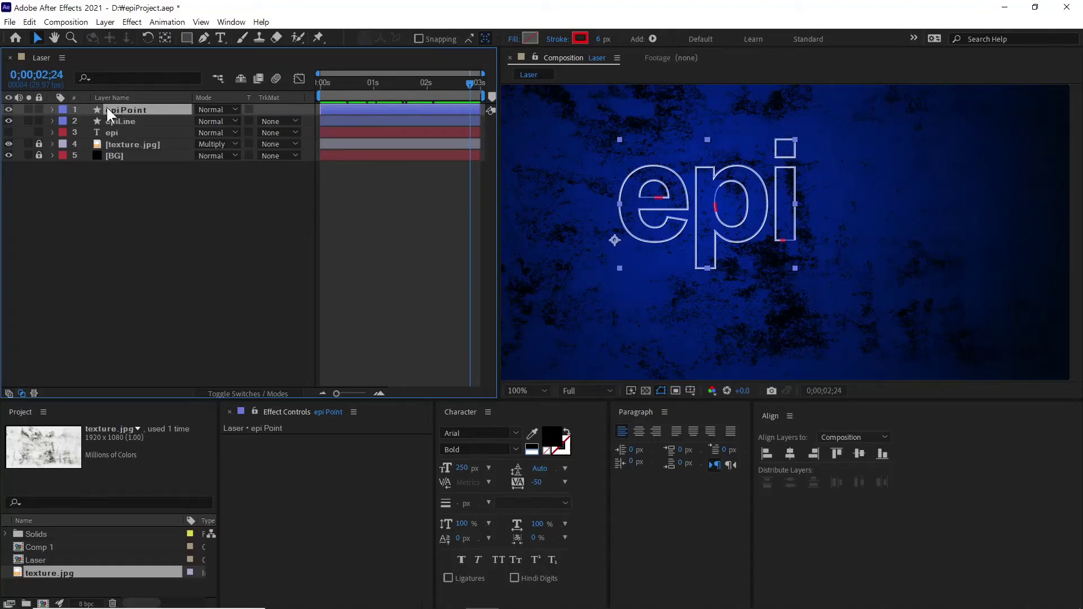
pyautogui.hotkey('ctrl', 'd')
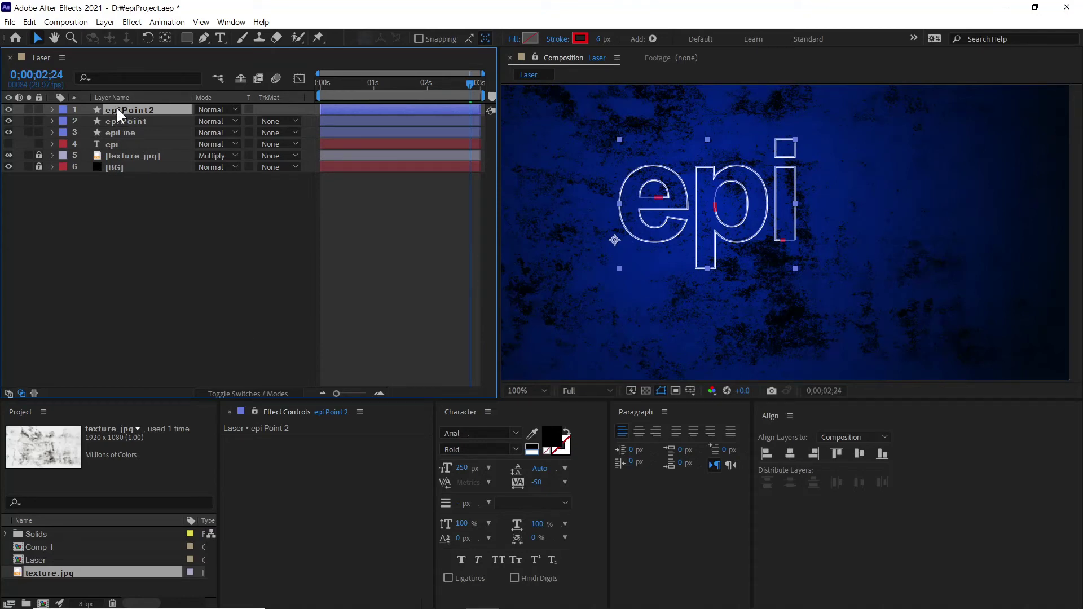
pyautogui.click(8, 110)
# Apply the CC Radial Fast Blur effect to the original epi Point layer
pyautogui.click(117, 121)
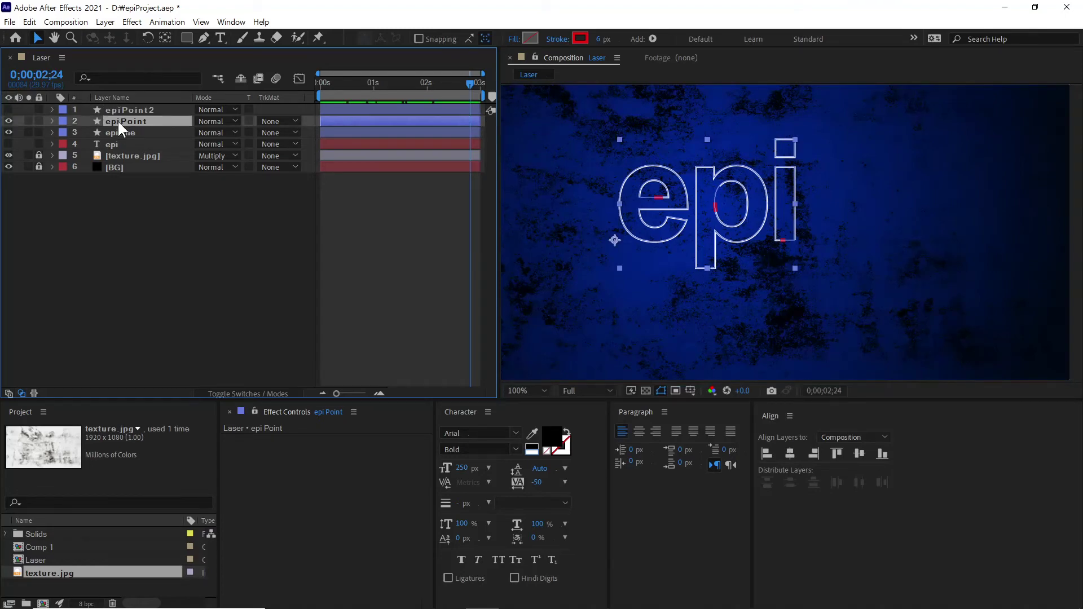
pyautogui.rightClick(117, 121)
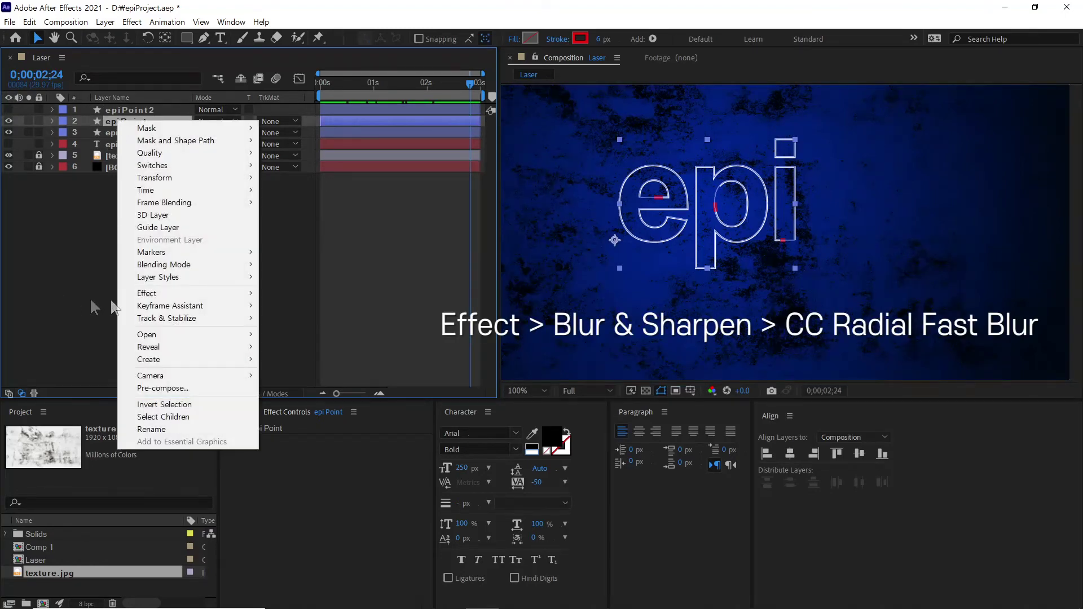
pyautogui.moveTo(200, 295)
pyautogui.moveTo(320, 353)
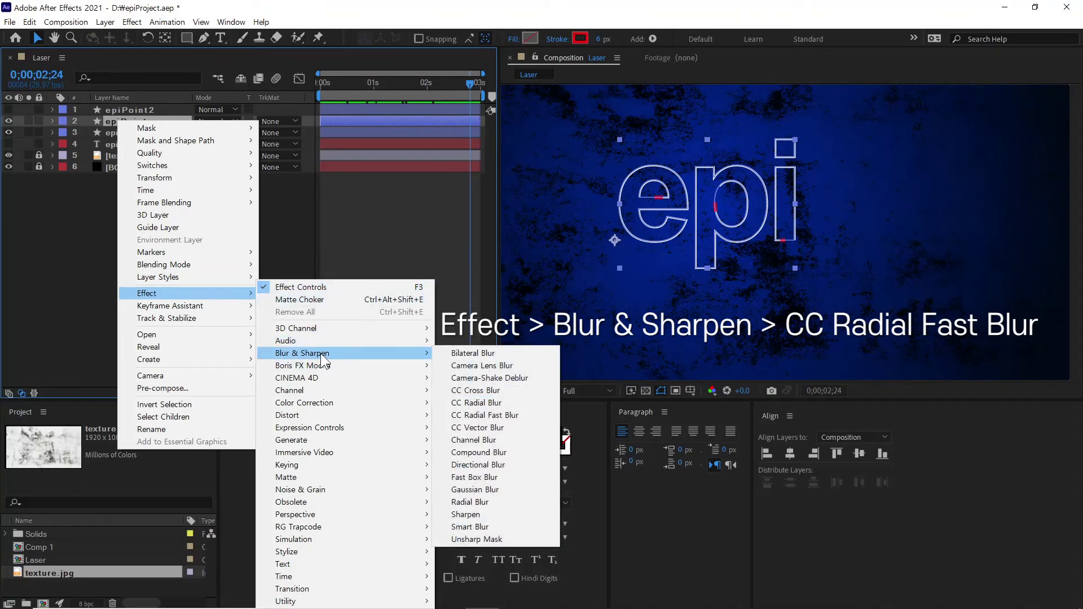
pyautogui.click(499, 415)
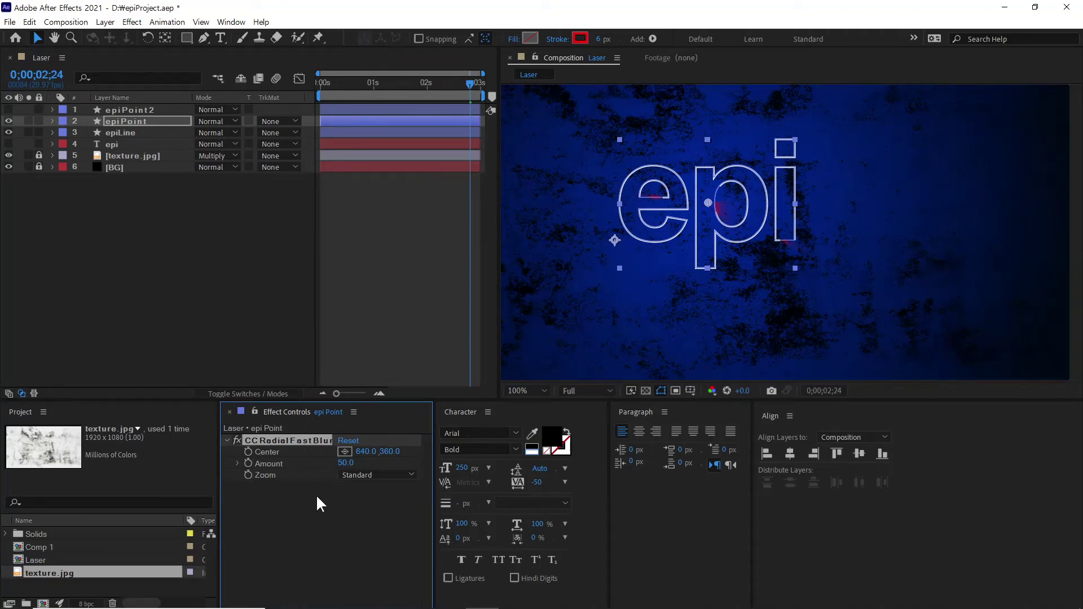
# Set the CC Radial Fast Blur Amount to 100 and its Zoom mode to Brightest
pyautogui.moveTo(345, 463); pyautogui.dragTo(492, 480)
pyautogui.click(371, 475)
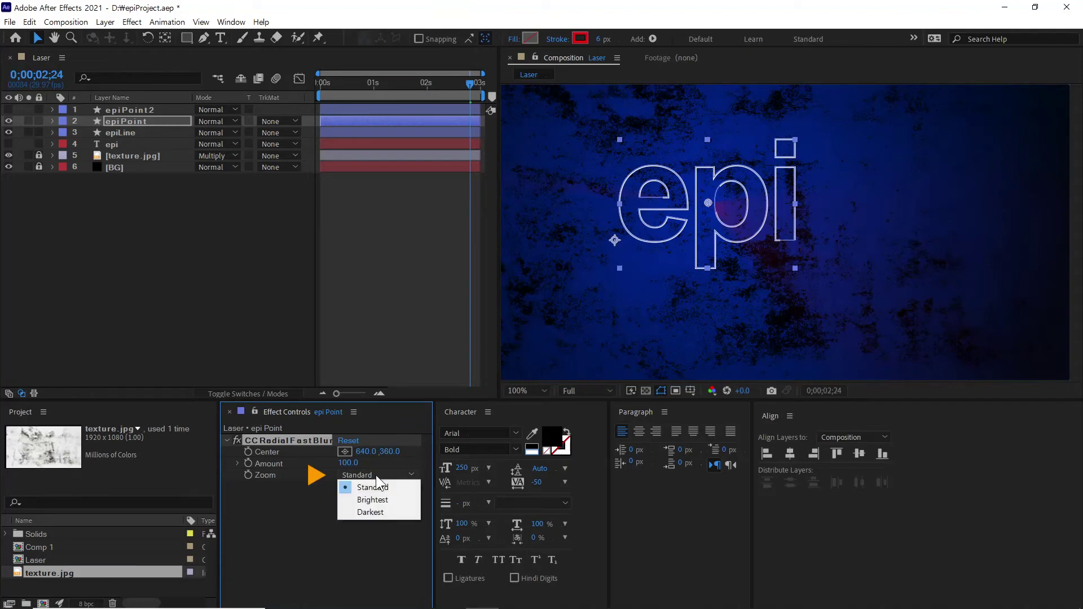
pyautogui.click(391, 500)
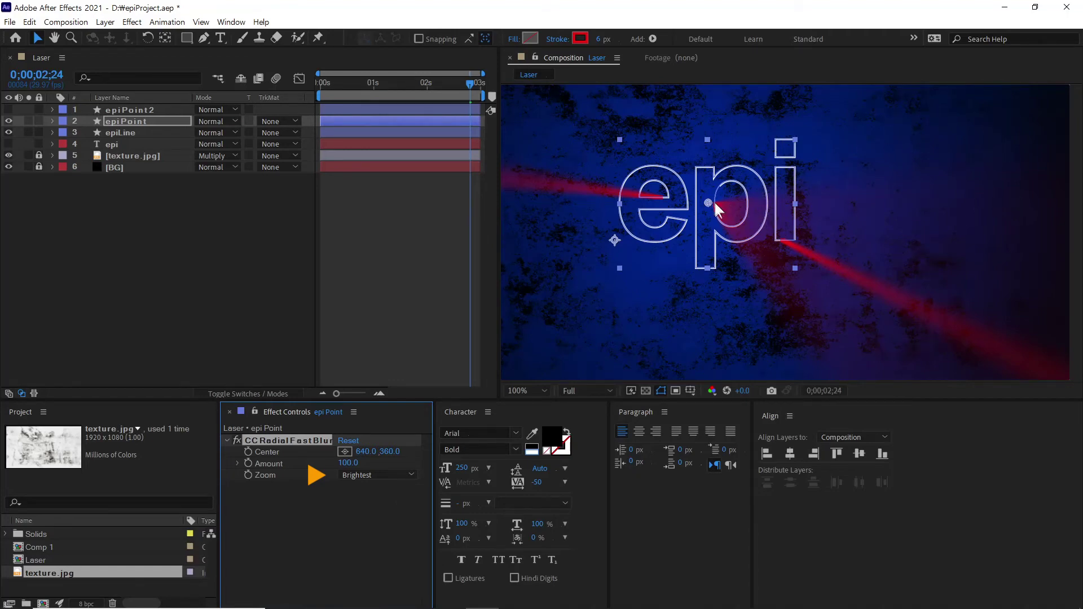
# Move the blur's Center to about 148, 481, below and left of the text, and scrub the timeline to check the beams
pyautogui.moveTo(706, 199); pyautogui.dragTo(430, 271)
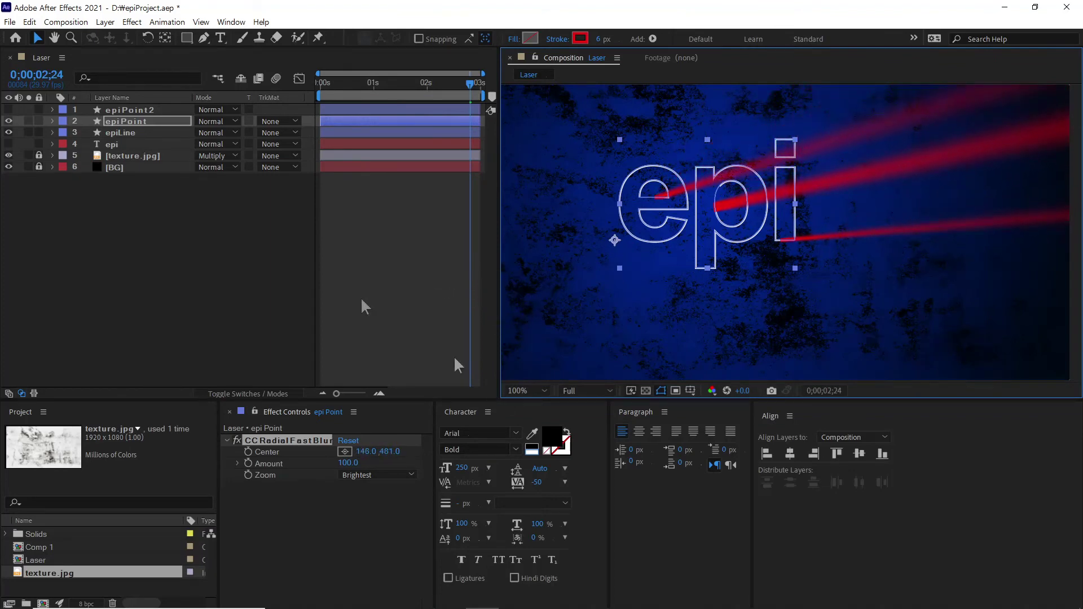
pyautogui.moveTo(321, 82)
pyautogui.mouseDown()
pyautogui.moveTo(474, 93)
pyautogui.moveTo(455, 104)
pyautogui.moveTo(319, 102)
pyautogui.mouseUp()
pyautogui.moveTo(350, 100); pyautogui.dragTo(404, 96)
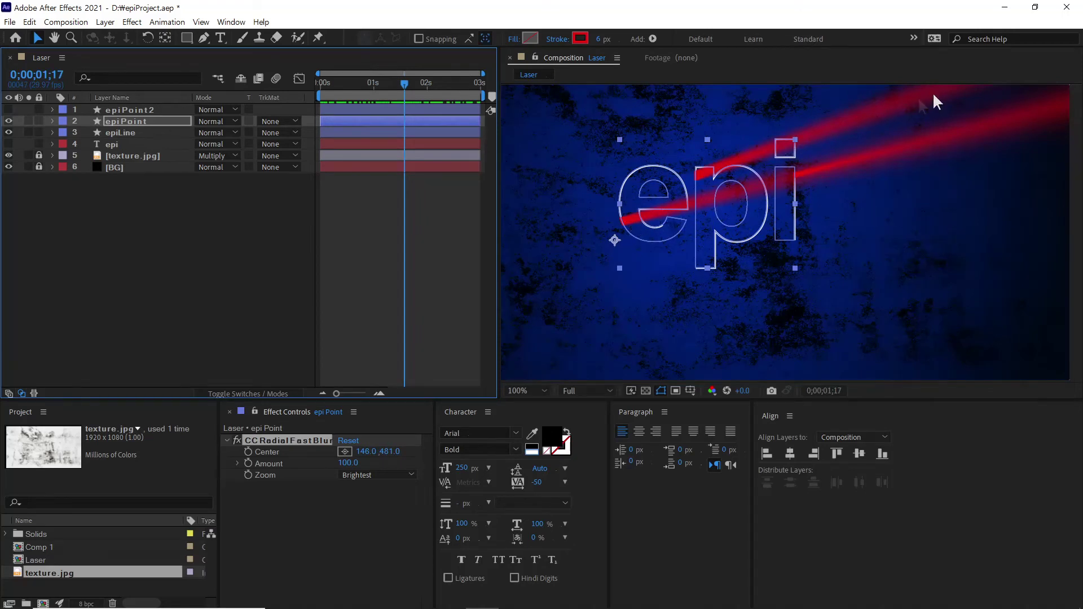
# Change the epi Point layer's stroke color to light blue and set its blending mode to Add
pyautogui.click(144, 121)
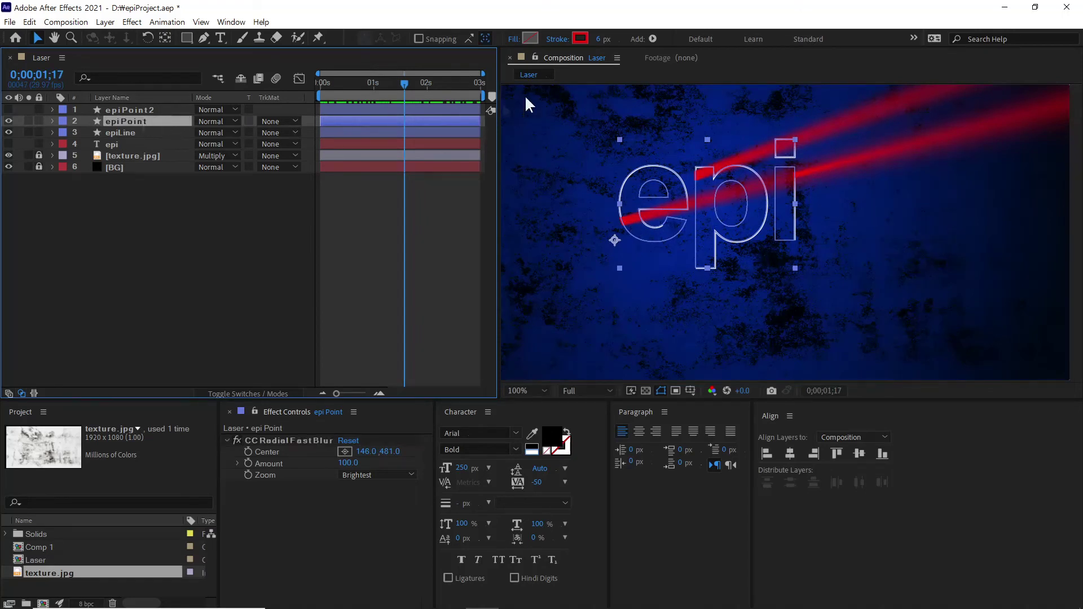
pyautogui.click(579, 37)
pyautogui.moveTo(374, 268); pyautogui.dragTo(377, 290)
pyautogui.click(345, 223)
pyautogui.moveTo(345, 222)
pyautogui.mouseDown()
pyautogui.moveTo(351, 229)
pyautogui.moveTo(357, 212)
pyautogui.mouseUp()
pyautogui.click(377, 283)
pyautogui.click(377, 288)
pyautogui.click(482, 214)
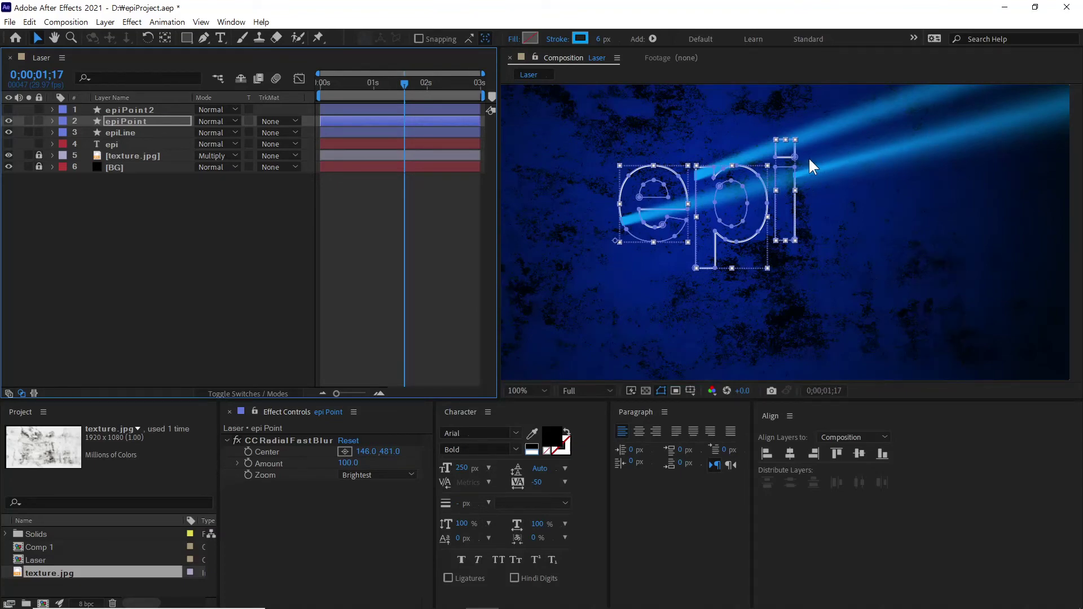
pyautogui.click(220, 119)
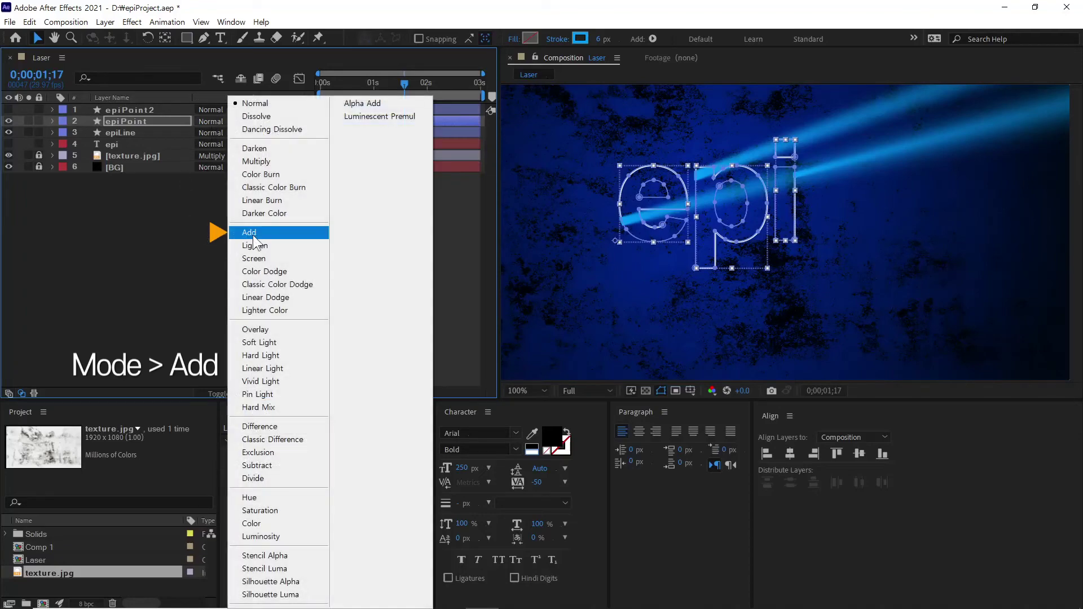
pyautogui.click(272, 232)
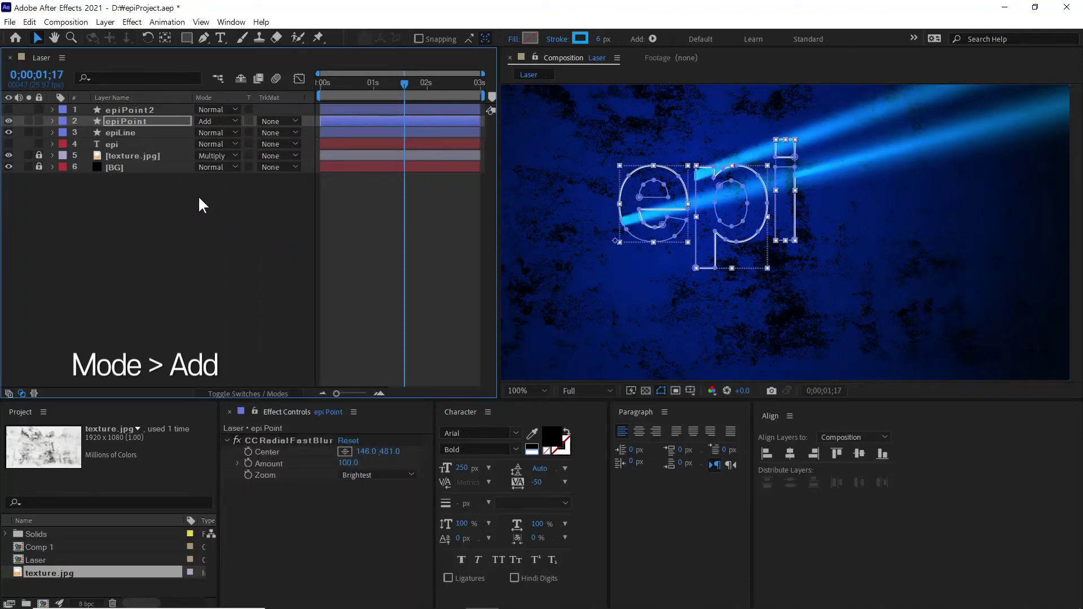
# Apply the Glow effect to the epi Point layer and set its Glow Radius to 85
pyautogui.click(133, 121)
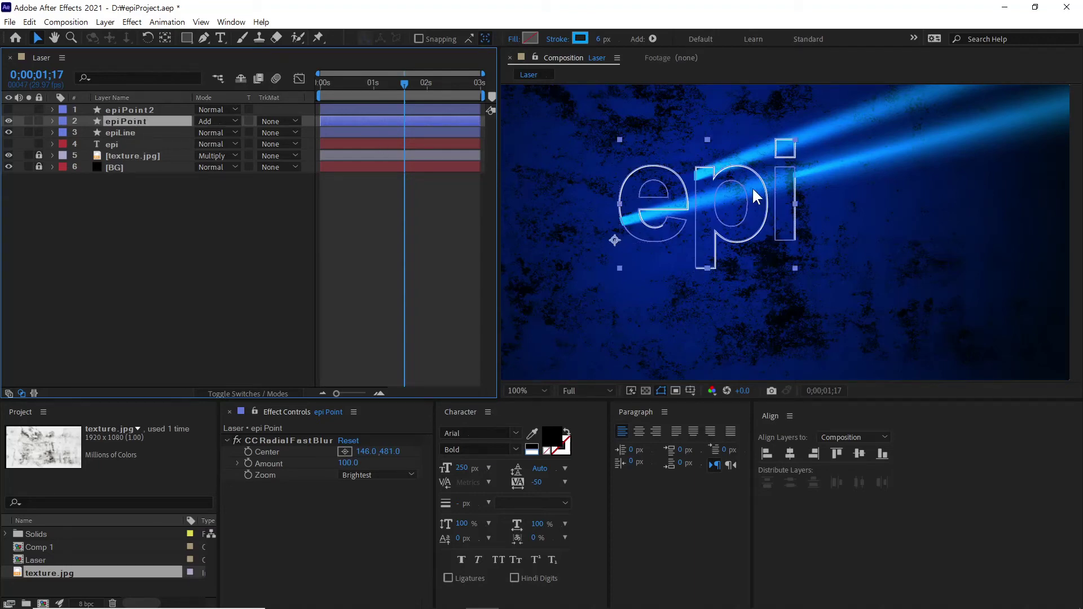
pyautogui.rightClick(140, 123)
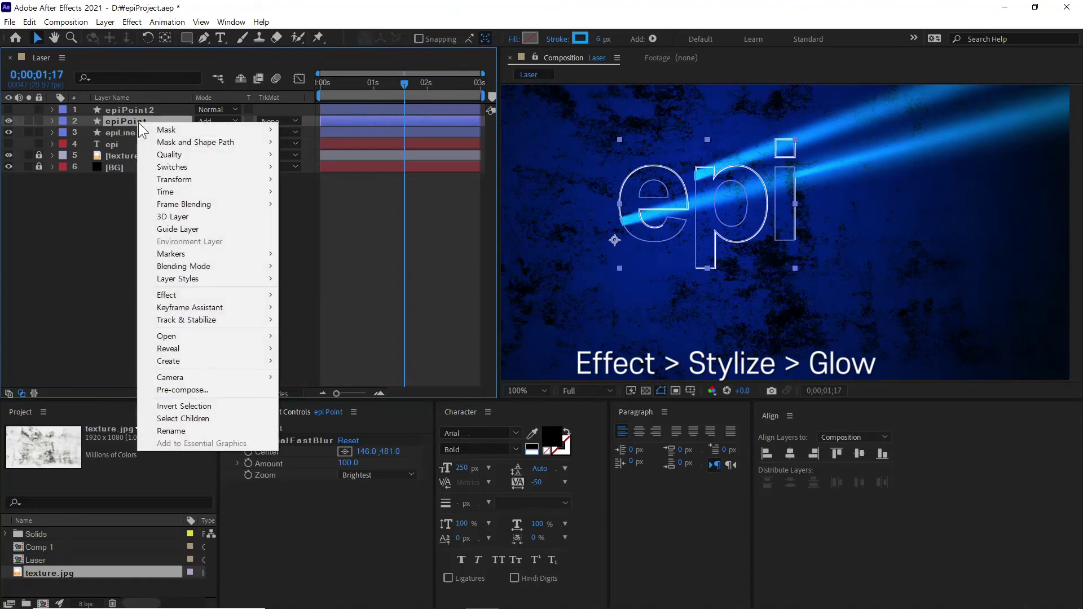
pyautogui.moveTo(239, 293)
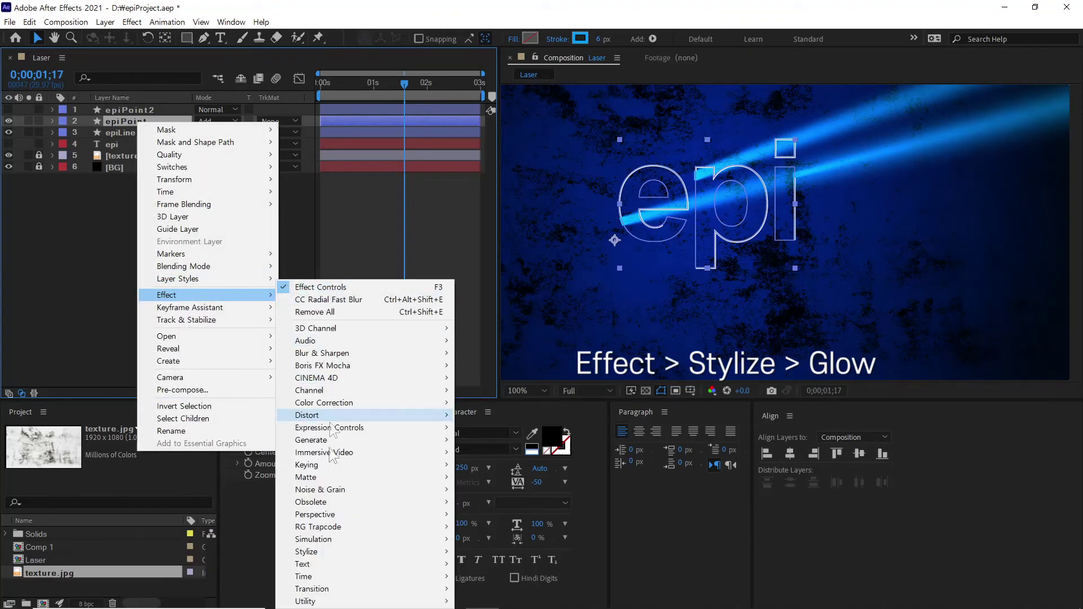
pyautogui.moveTo(338, 551)
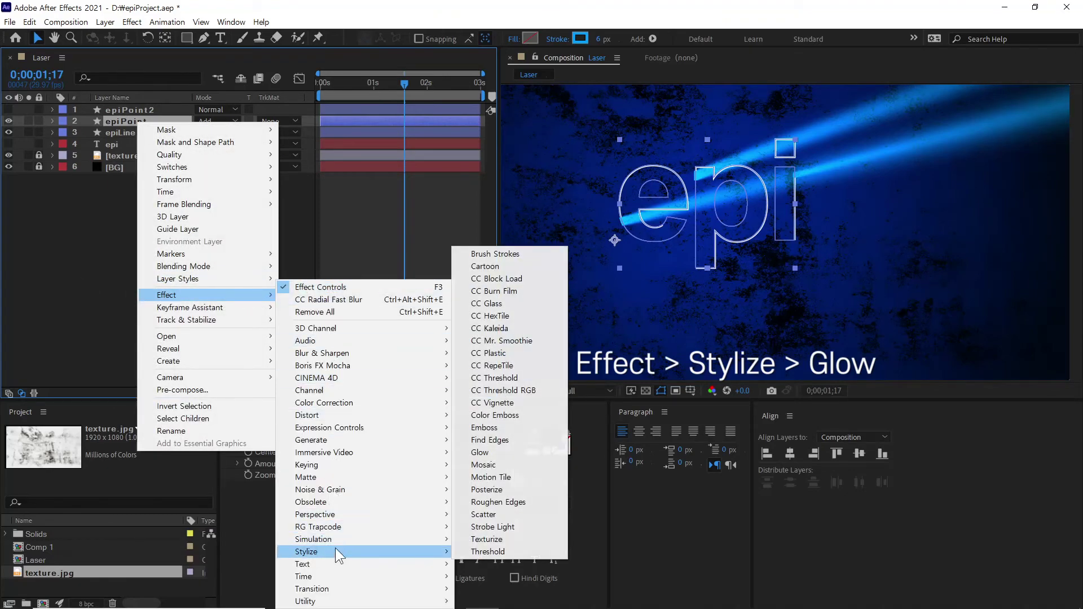
pyautogui.click(519, 454)
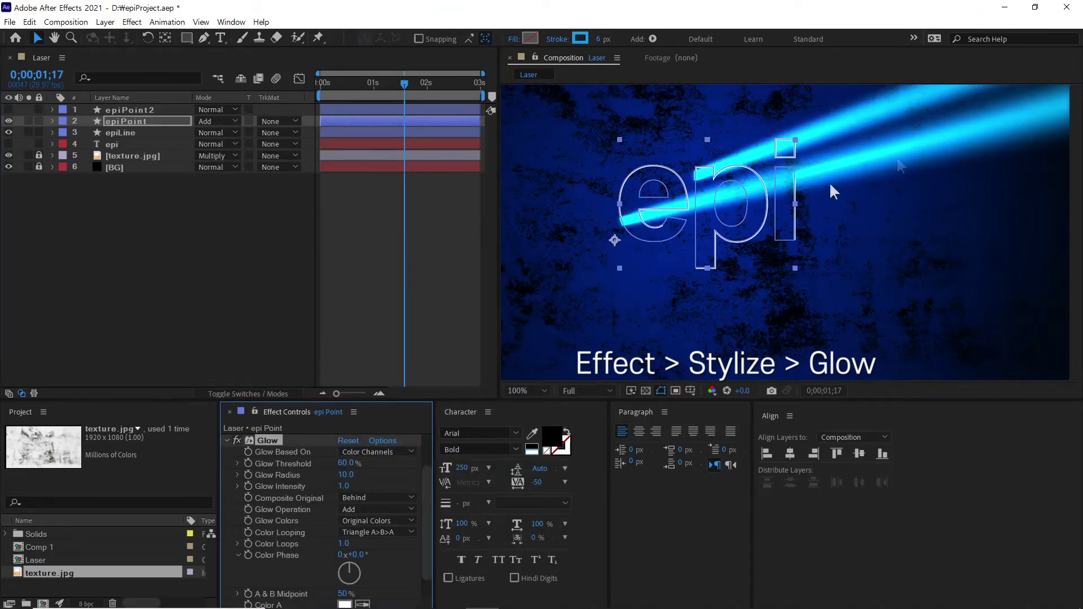
pyautogui.moveTo(345, 479); pyautogui.dragTo(381, 483)
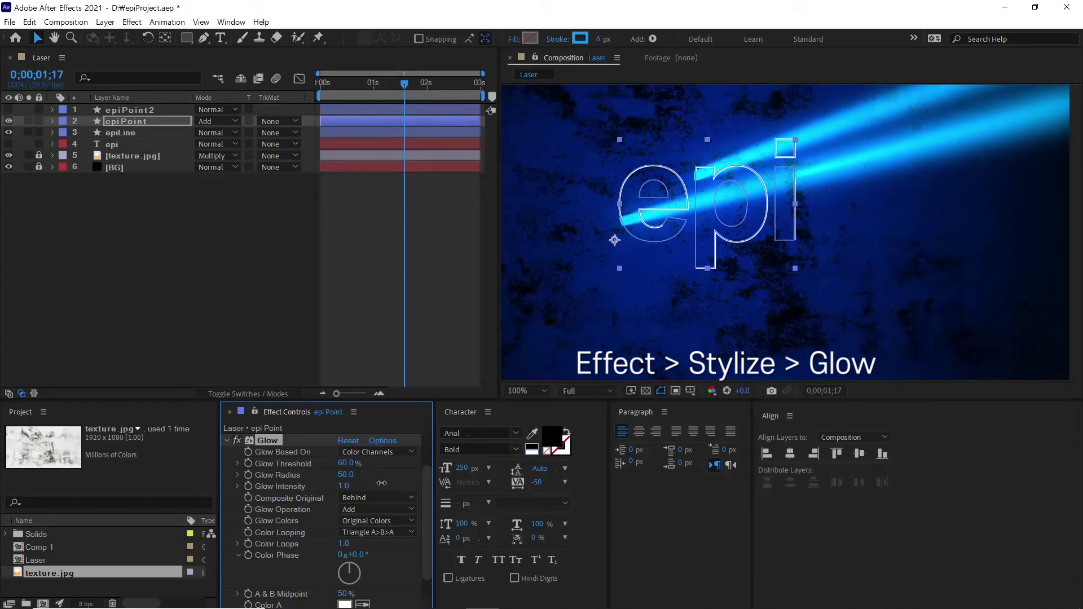
pyautogui.click(258, 238)
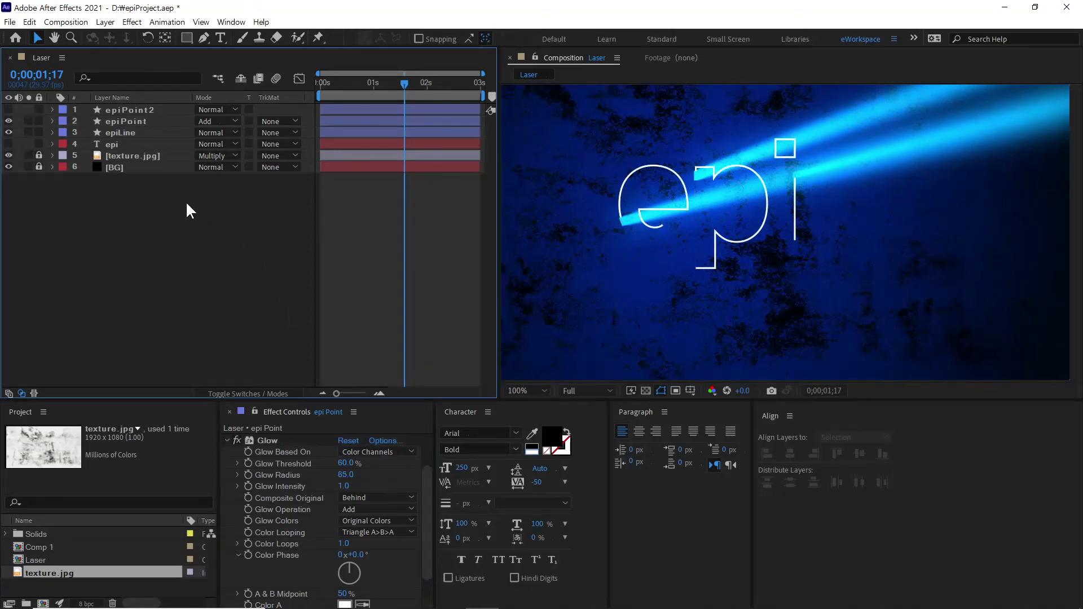
# Make the epi Point 2 layer visible and apply the Gaussian Blur effect to it
pyautogui.click(140, 123)
pyautogui.click(131, 109)
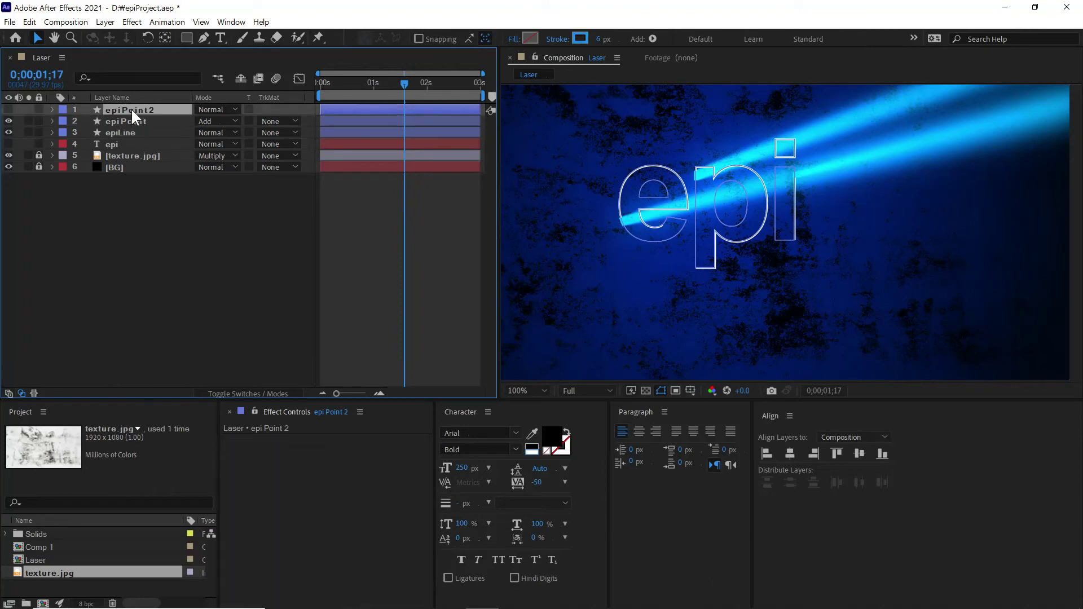
pyautogui.click(9, 110)
pyautogui.rightClick(143, 109)
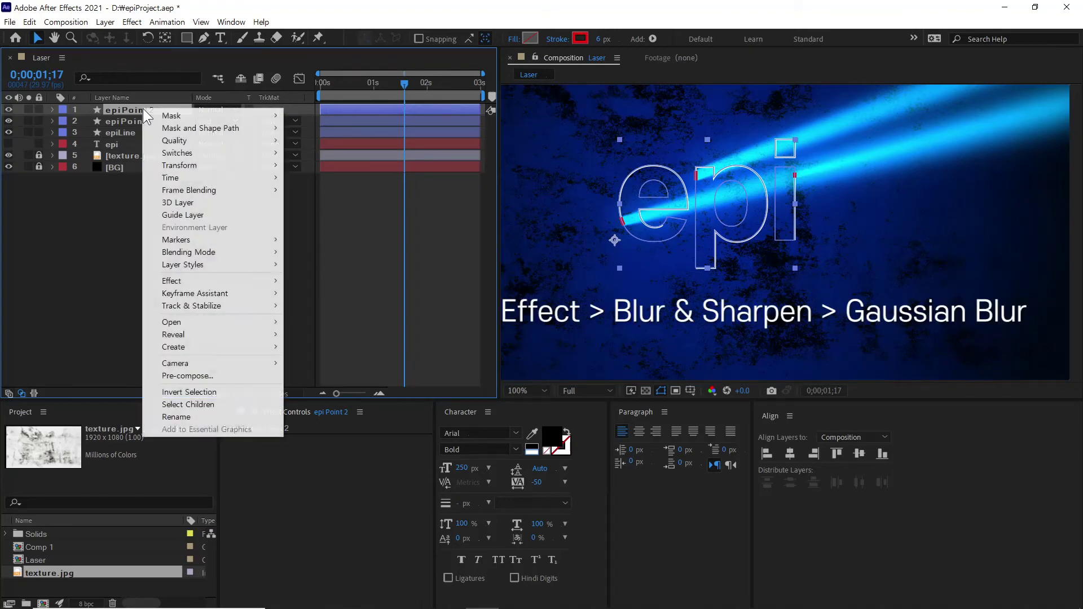
pyautogui.moveTo(265, 281)
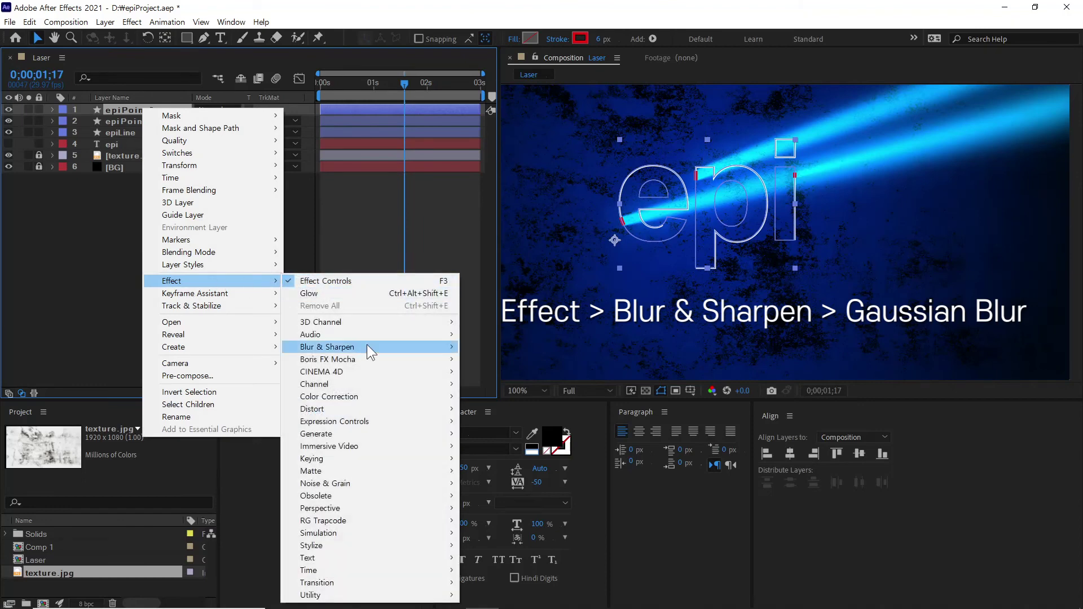
pyautogui.moveTo(437, 348)
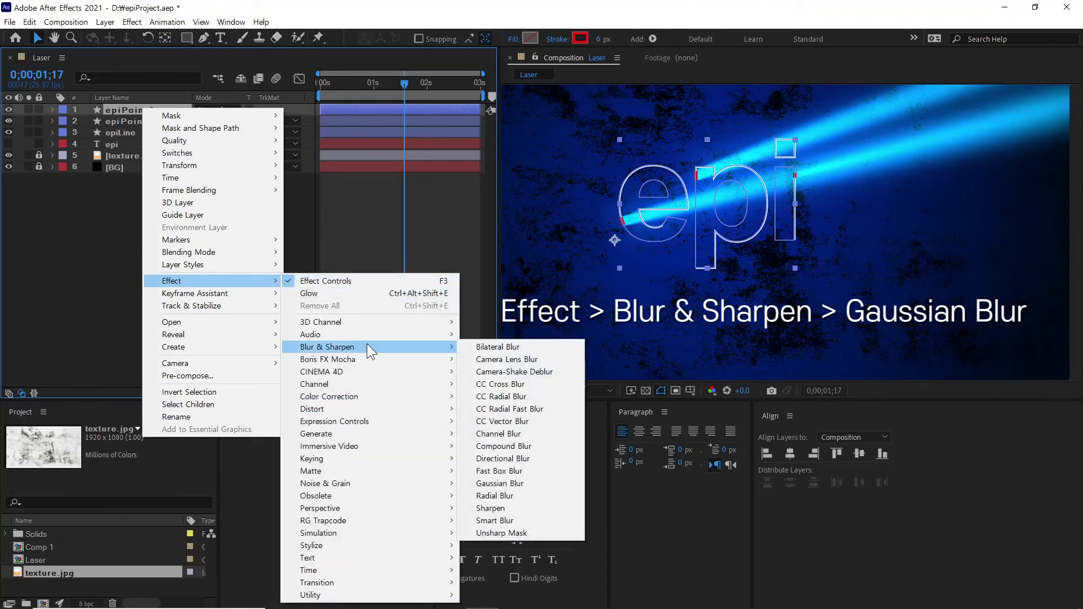
pyautogui.click(522, 483)
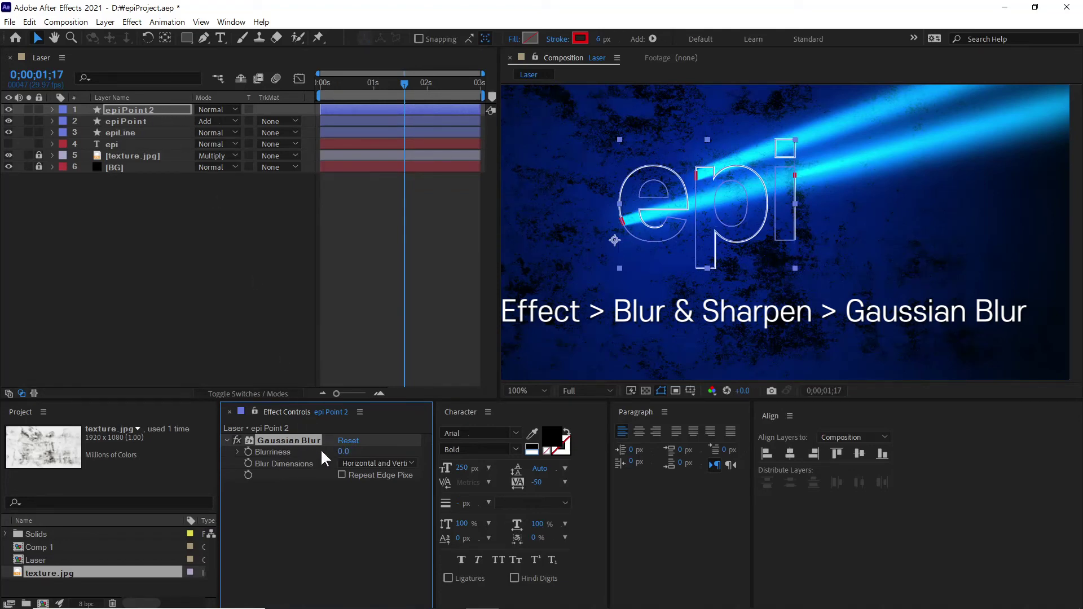
# Set the Gaussian Blur's Blurriness to 14.9 and the epi Point 2 layer's blending mode to Add
pyautogui.moveTo(346, 453); pyautogui.dragTo(451, 451)
pyautogui.click(226, 108)
pyautogui.click(265, 232)
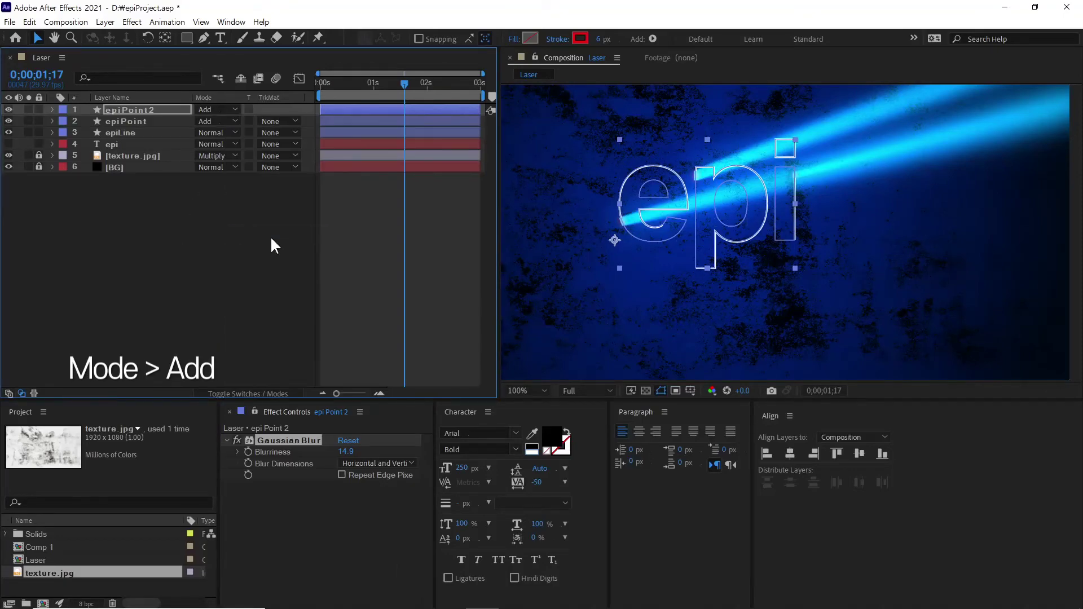
# Add the Glow effect to epi Point 2 and scrub the timeline to 0;00;02;04 to check the glowing beam tips
pyautogui.rightClick(263, 509)
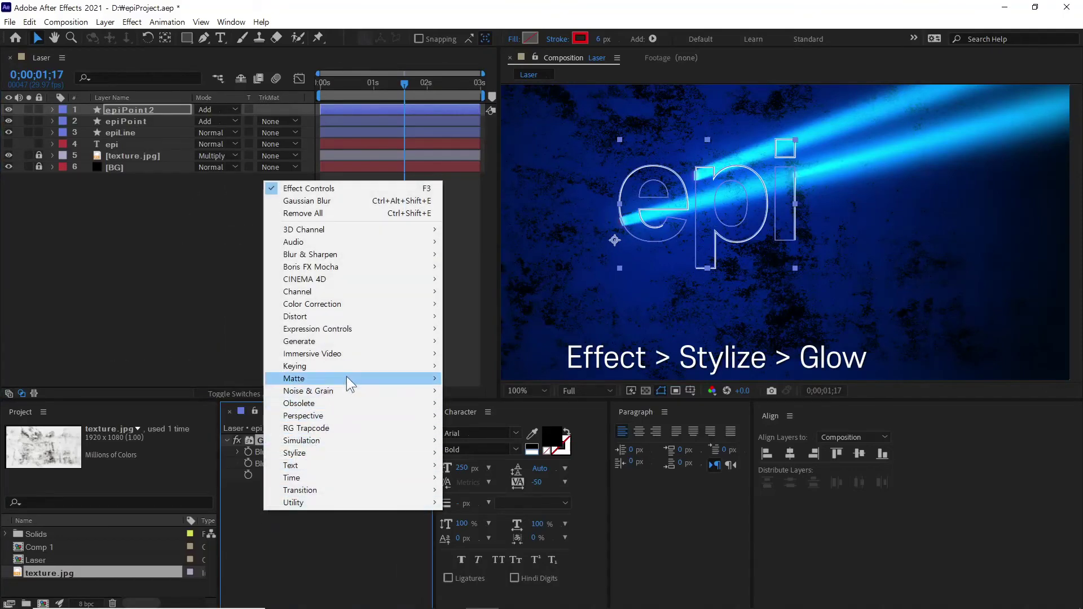
pyautogui.moveTo(340, 453)
pyautogui.click(505, 353)
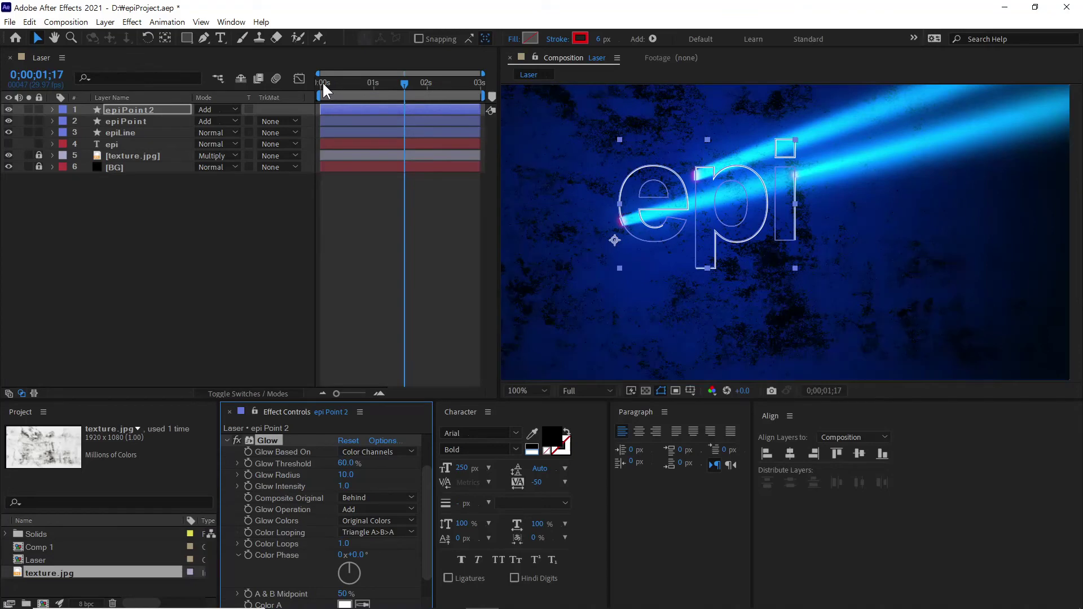
pyautogui.moveTo(323, 83); pyautogui.dragTo(498, 104)
pyautogui.moveTo(336, 85); pyautogui.dragTo(434, 90)
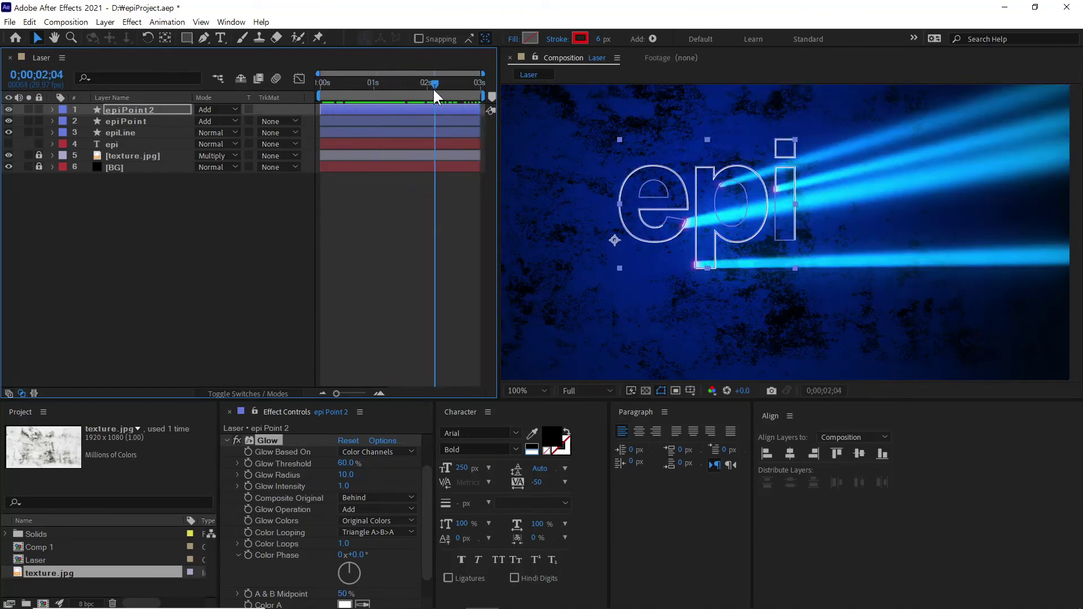
pyautogui.click(282, 249)
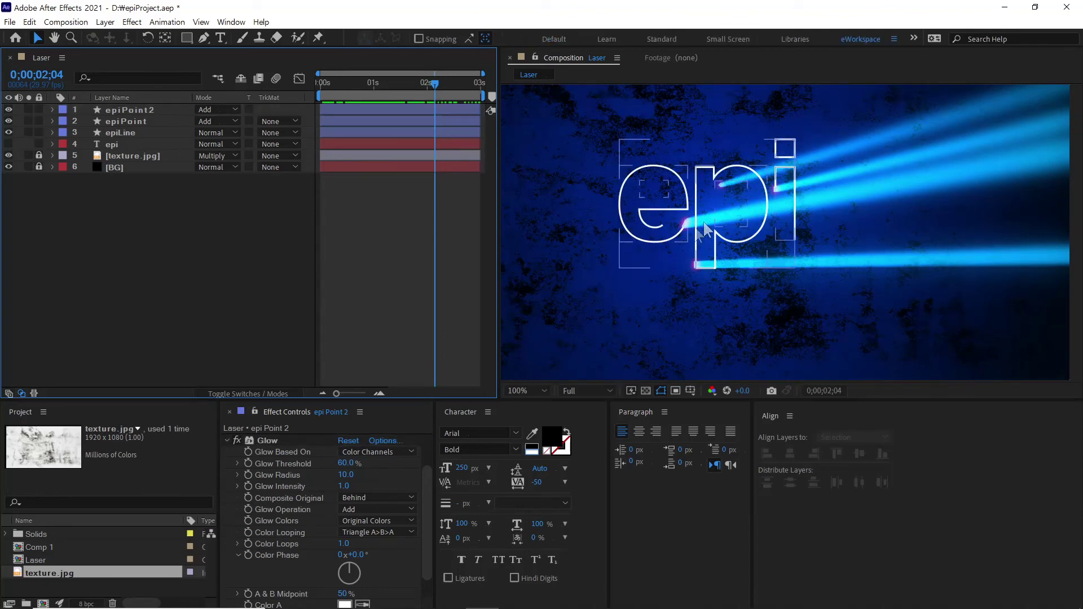
# Change the epiLine layer's stroke color from white to a bright cyan blue matching the beams
pyautogui.click(120, 132)
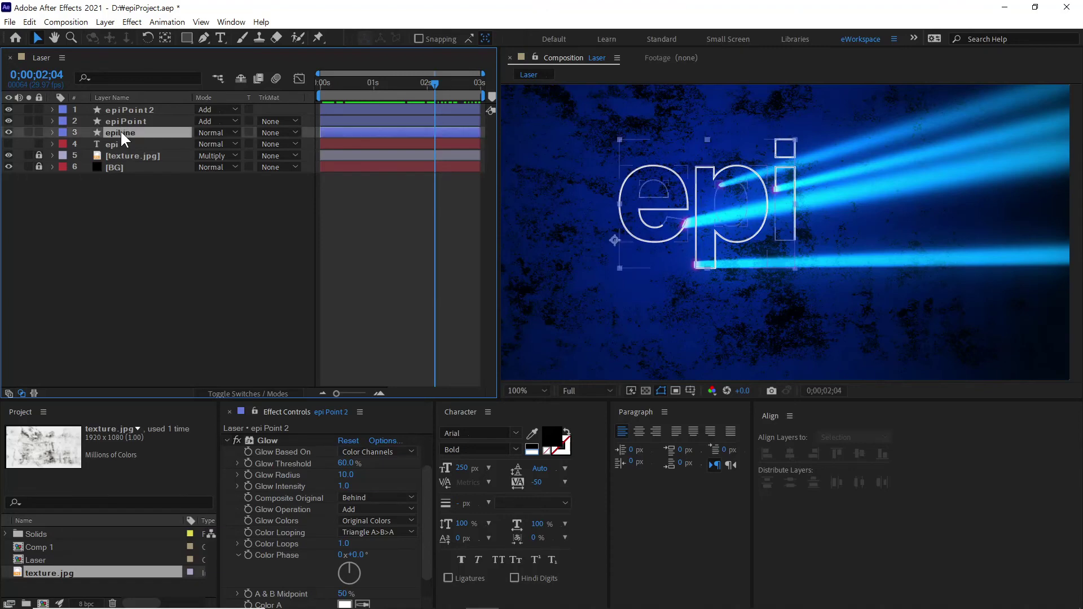
pyautogui.click(580, 38)
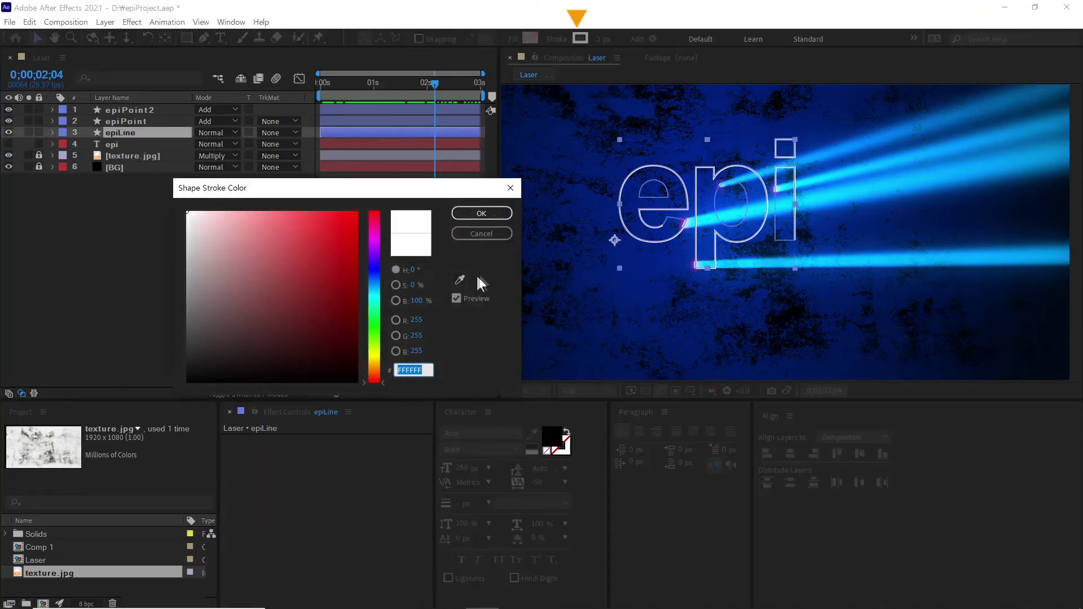
pyautogui.write('00A3FE')
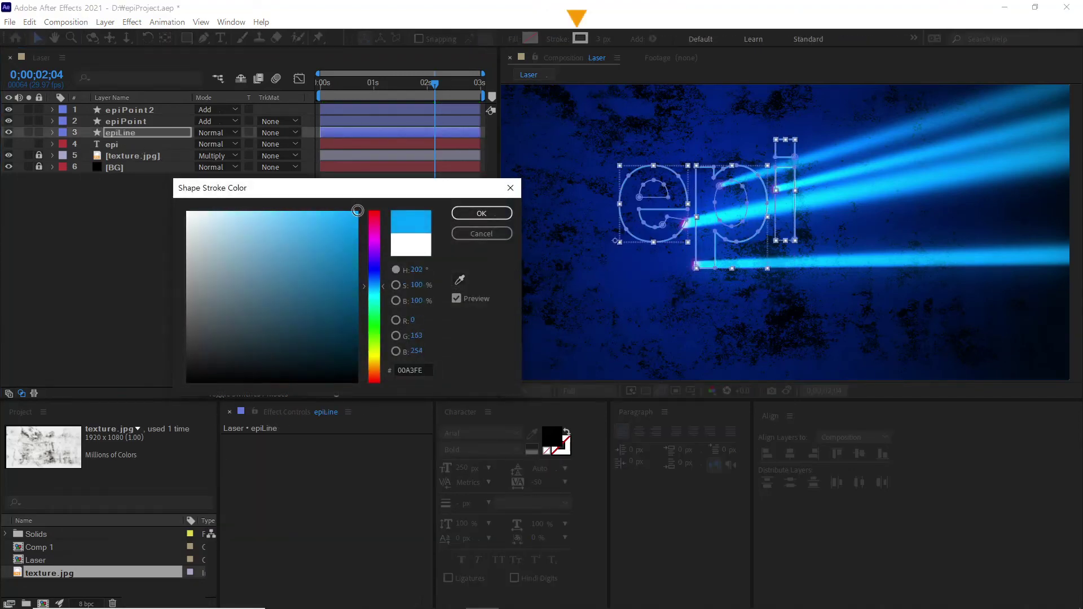
pyautogui.click(375, 287)
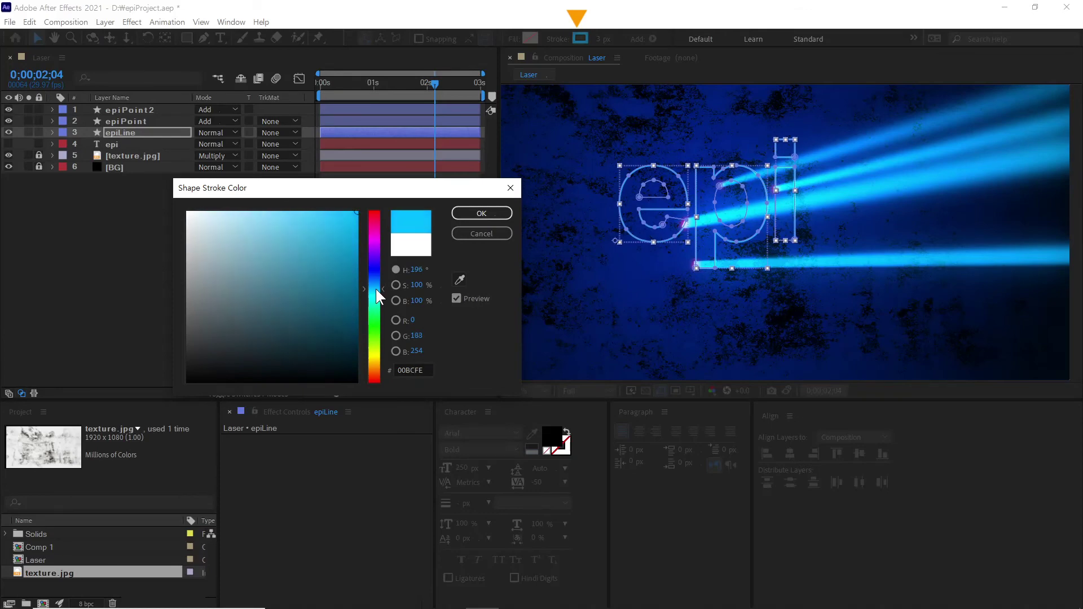
pyautogui.click(484, 213)
pyautogui.click(237, 286)
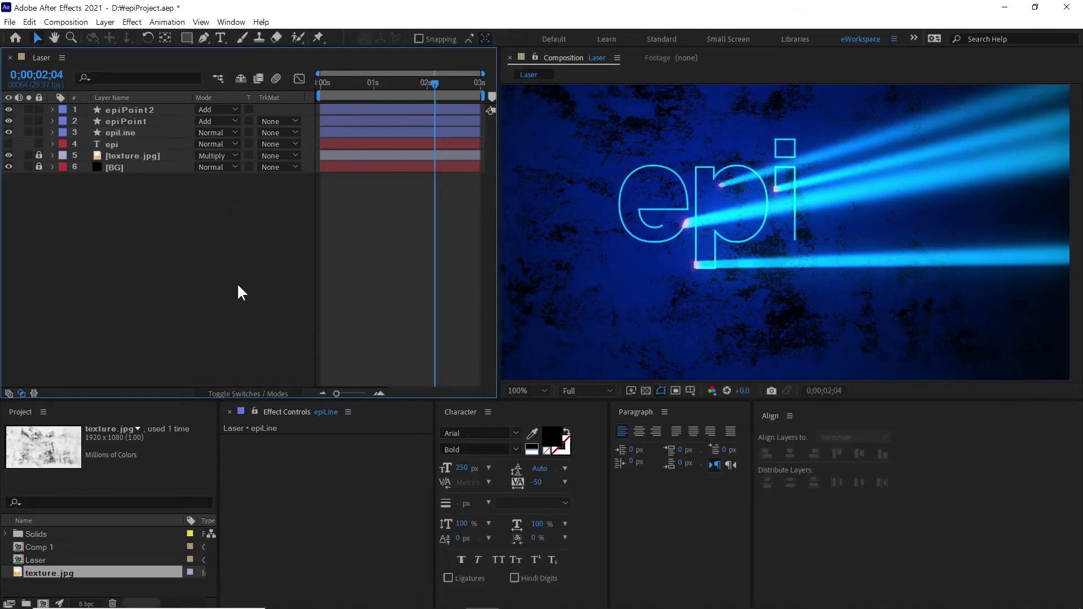
# Apply the Glow effect to the epiLine layer with its default settings
pyautogui.click(127, 131)
pyautogui.rightClick(133, 130)
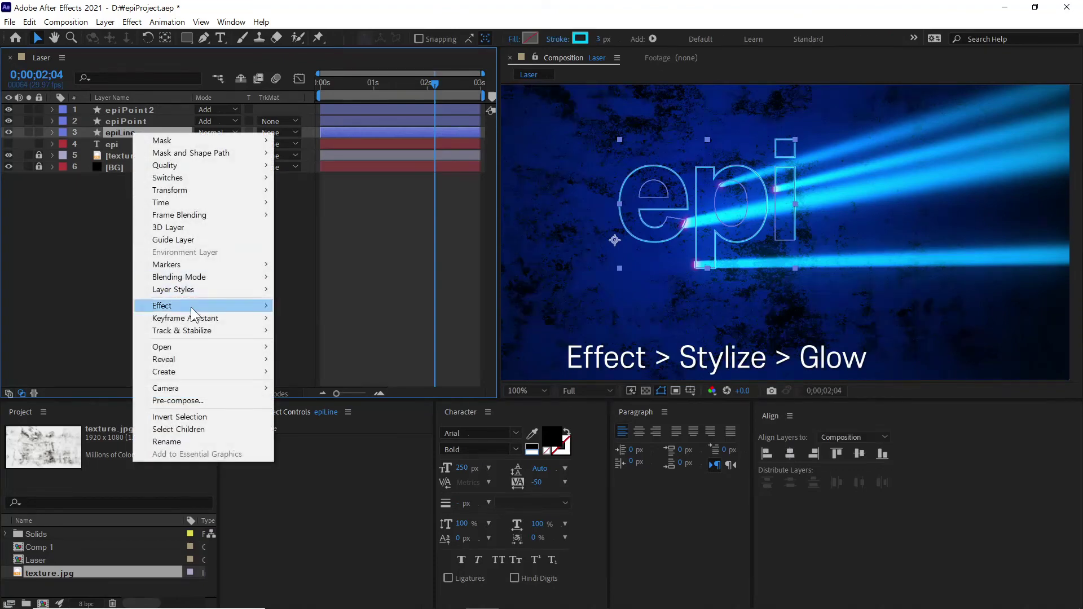
pyautogui.moveTo(190, 307)
pyautogui.click(350, 301)
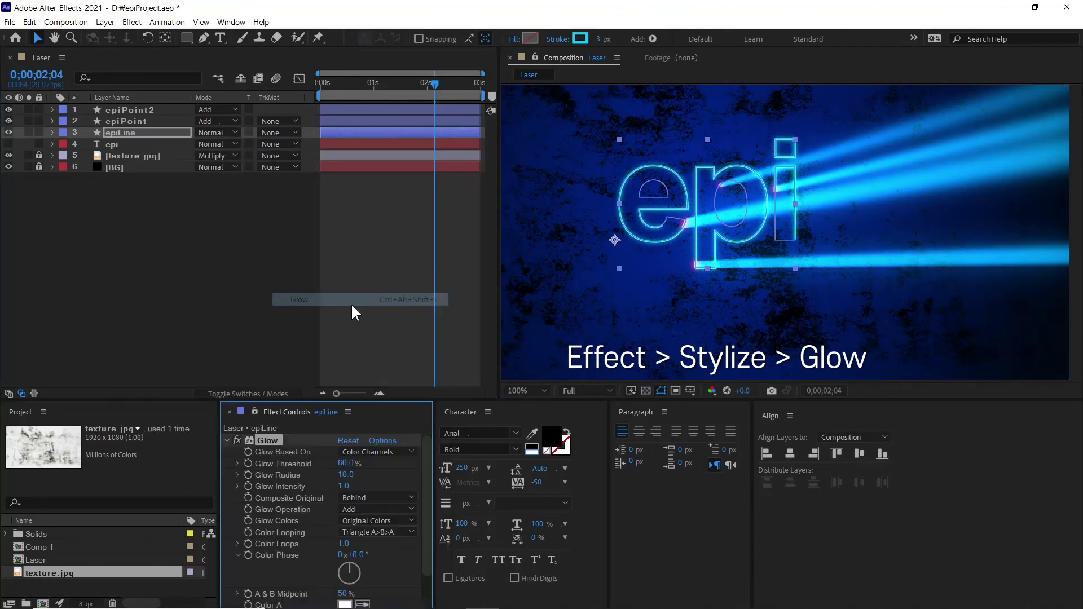
pyautogui.click(261, 255)
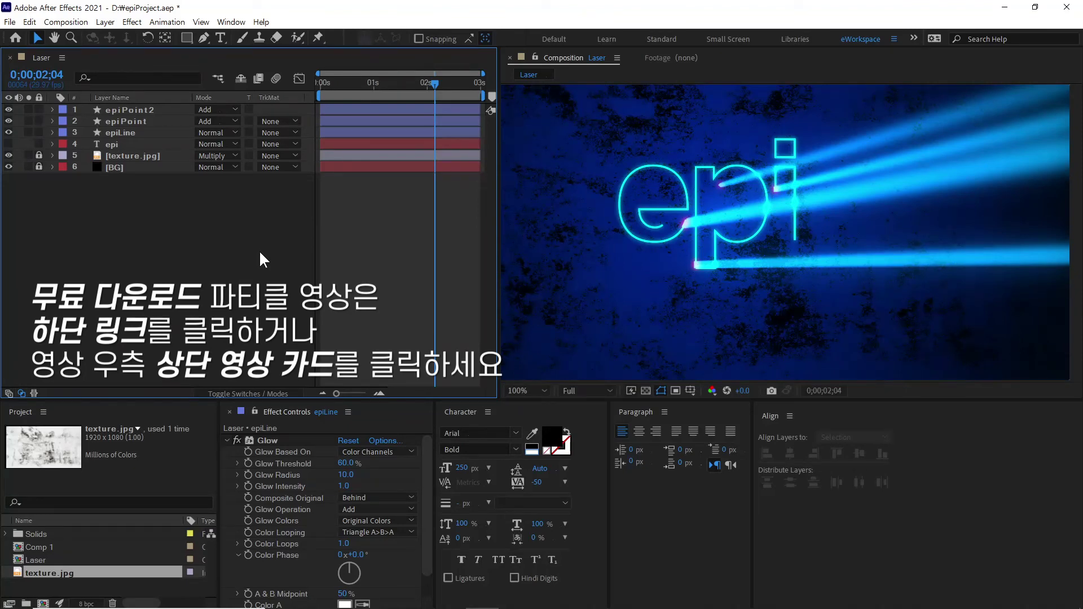
# Import the FS01png folder's images as a PNG sequence starting from fs_000.png and place it as the uppermost layer in the Laser composition
pyautogui.doubleClick(77, 586)
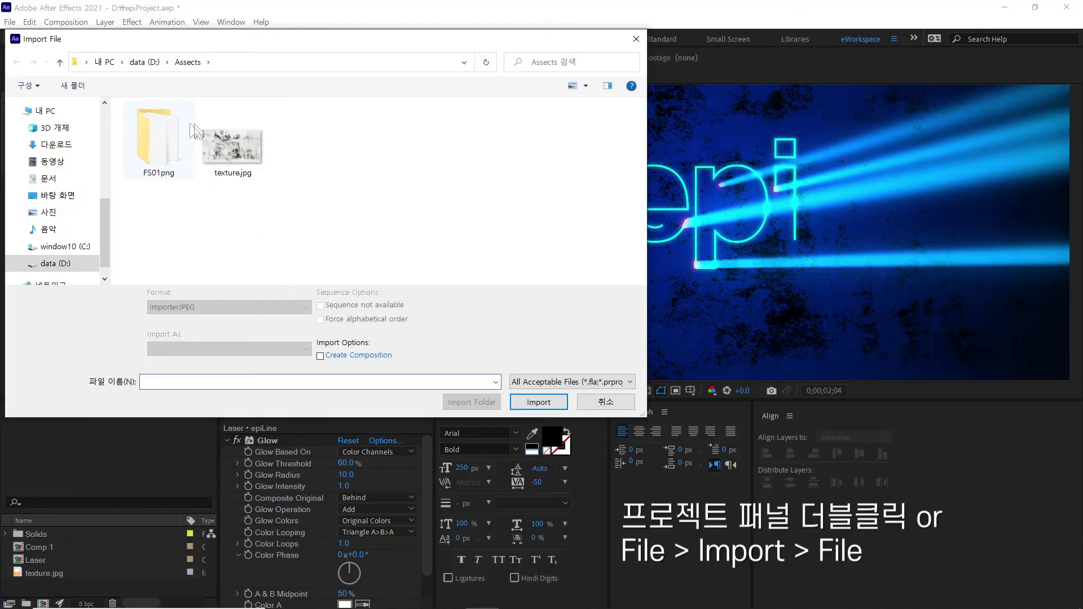
pyautogui.click(165, 133)
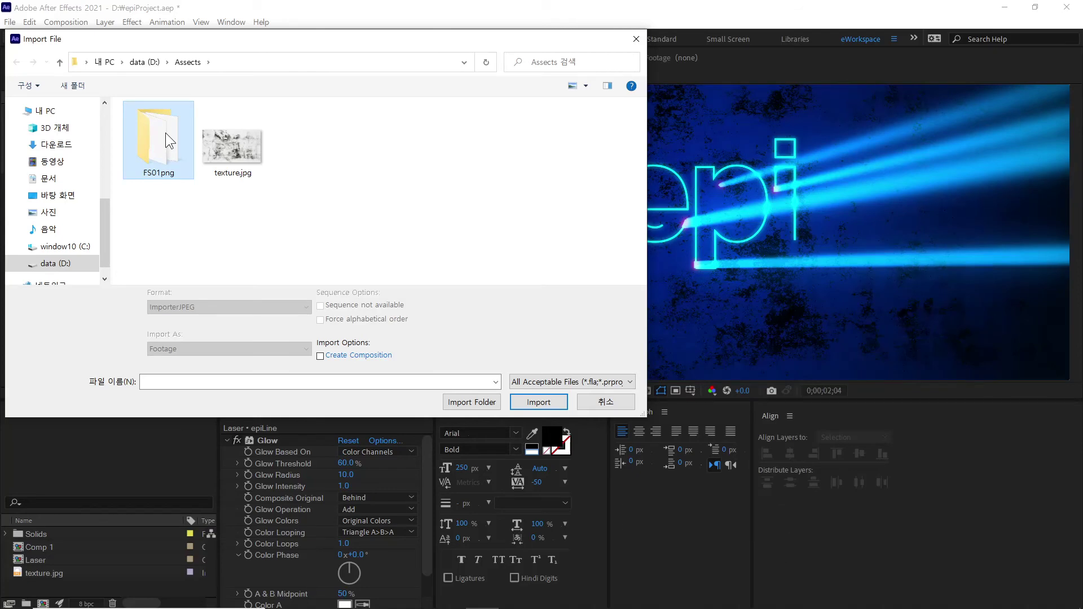
pyautogui.doubleClick(165, 134)
pyautogui.click(167, 121)
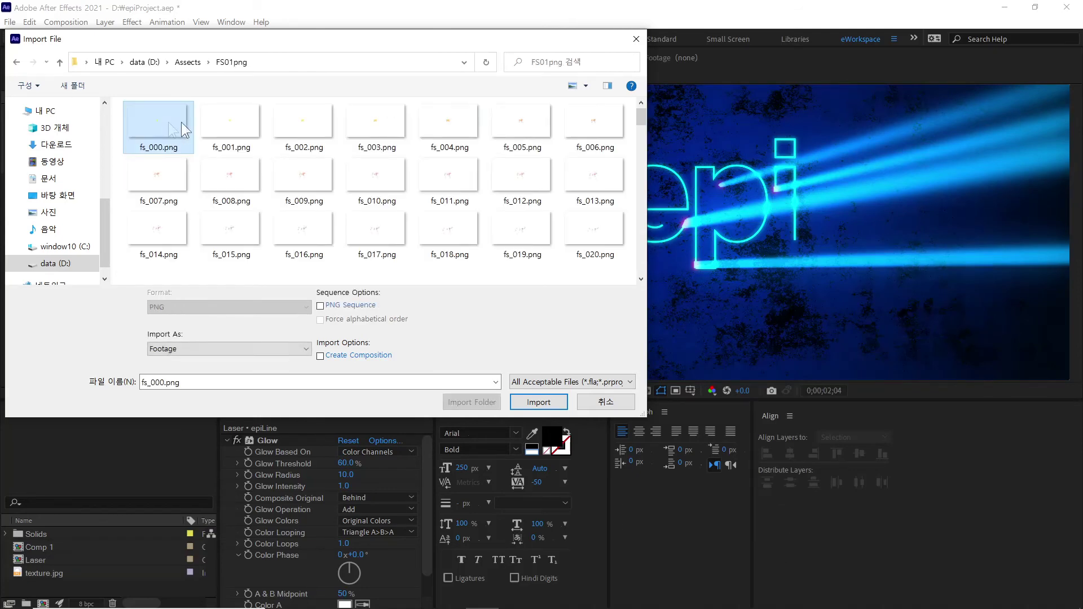
pyautogui.moveTo(647, 111)
pyautogui.mouseDown()
pyautogui.moveTo(642, 191)
pyautogui.moveTo(647, 120)
pyautogui.moveTo(634, 115)
pyautogui.mouseUp()
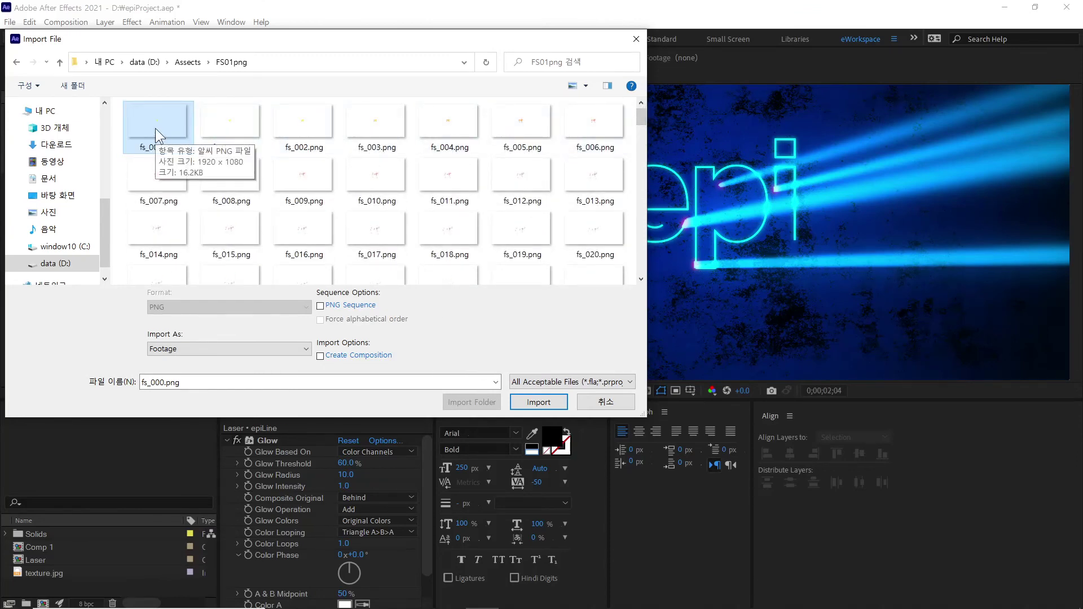
pyautogui.click(321, 306)
pyautogui.click(539, 402)
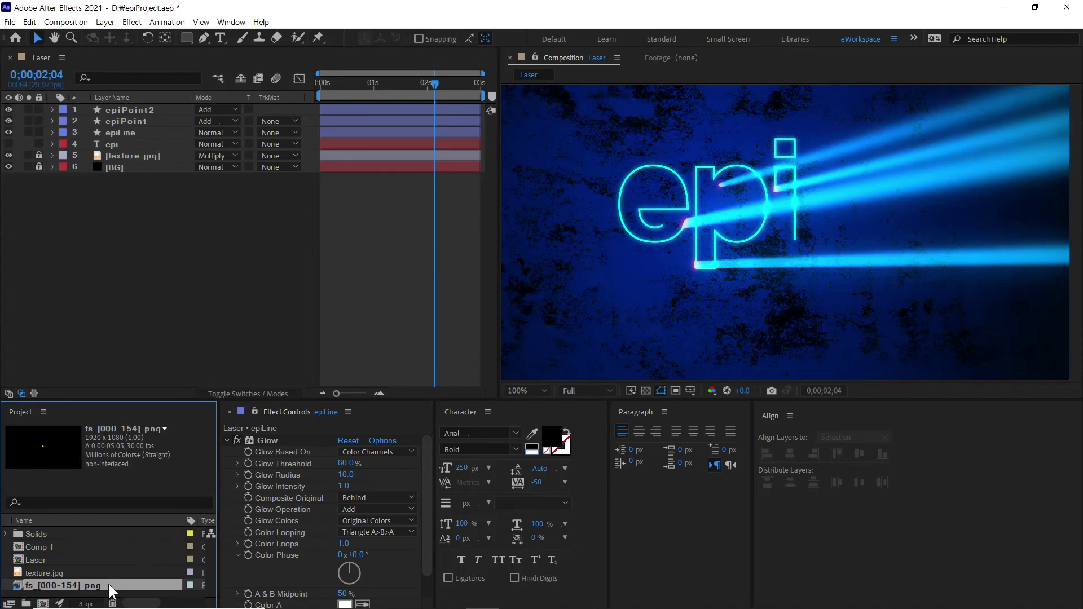
pyautogui.moveTo(108, 589); pyautogui.dragTo(137, 107)
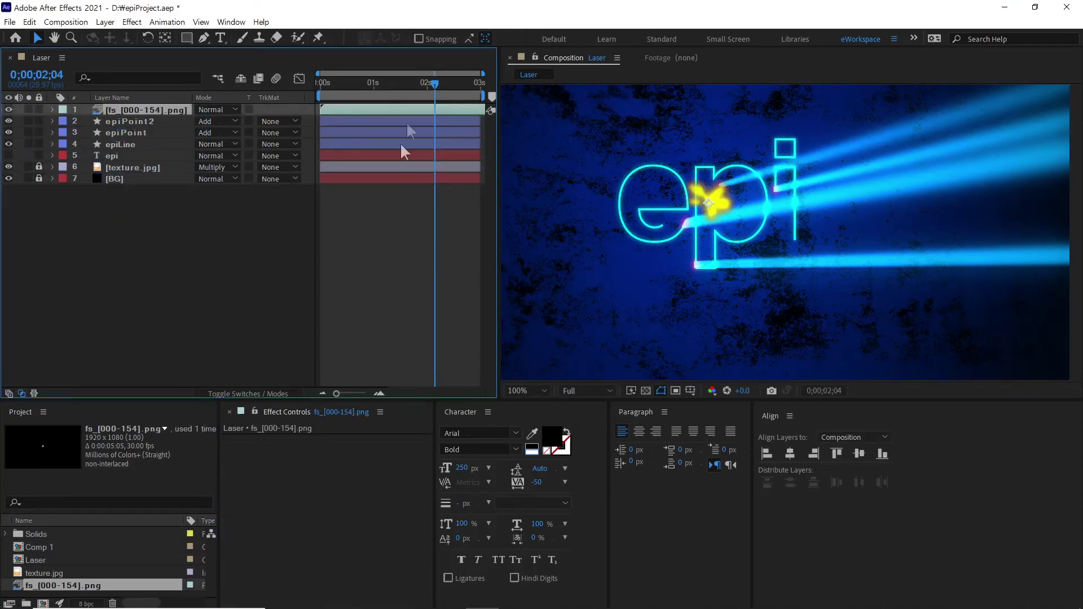
# Split the fs_[000-154].png layer at 0;00;00;27
pyautogui.moveTo(322, 84)
pyautogui.mouseDown()
pyautogui.moveTo(409, 104)
pyautogui.moveTo(482, 105)
pyautogui.moveTo(342, 104)
pyautogui.moveTo(369, 97)
pyautogui.mouseUp()
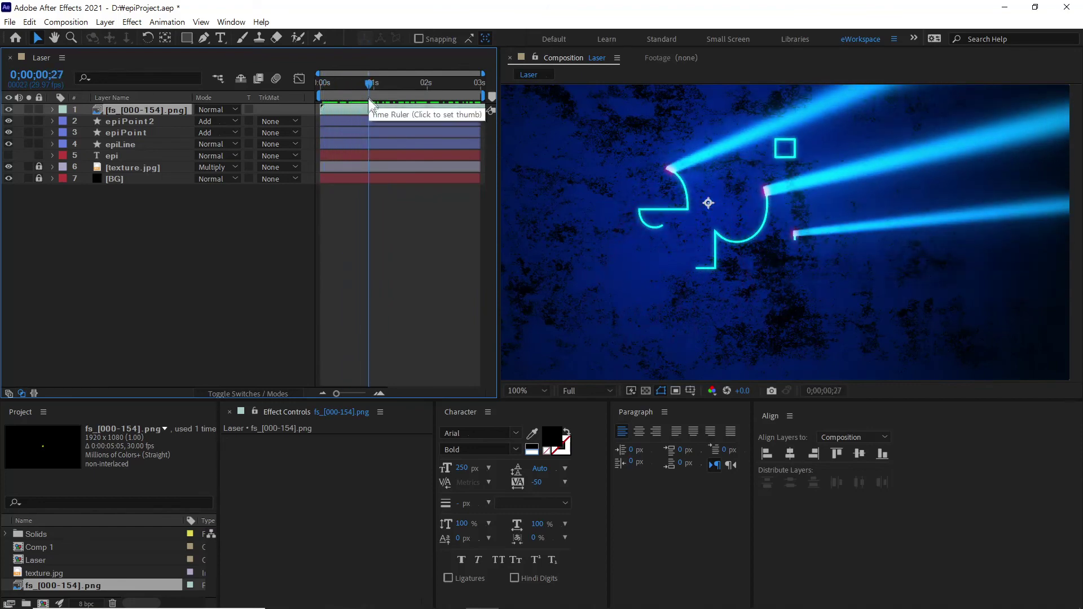
pyautogui.hotkey('ctrl', 'shift', 'd')
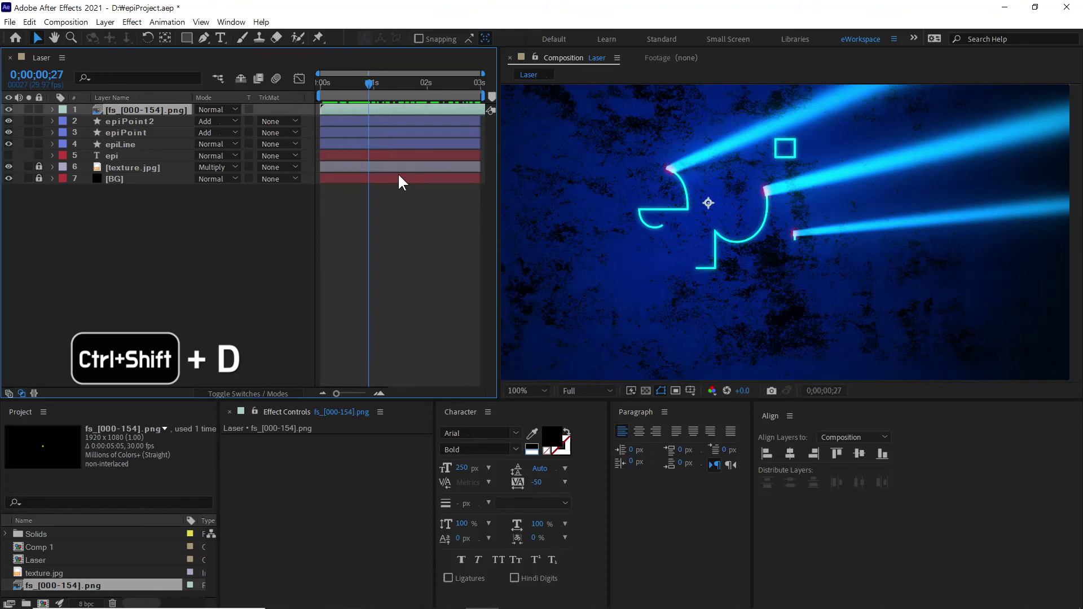
pyautogui.moveTo(368, 80); pyautogui.dragTo(427, 103)
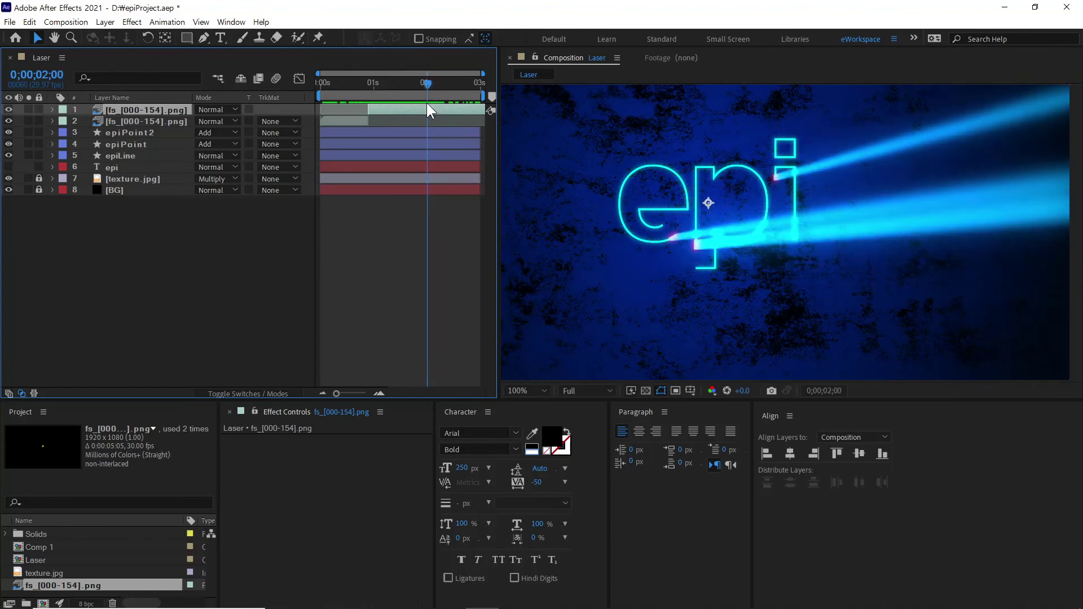
pyautogui.hotkey('ctrl', 'shift', 'd')
pyautogui.click(410, 120)
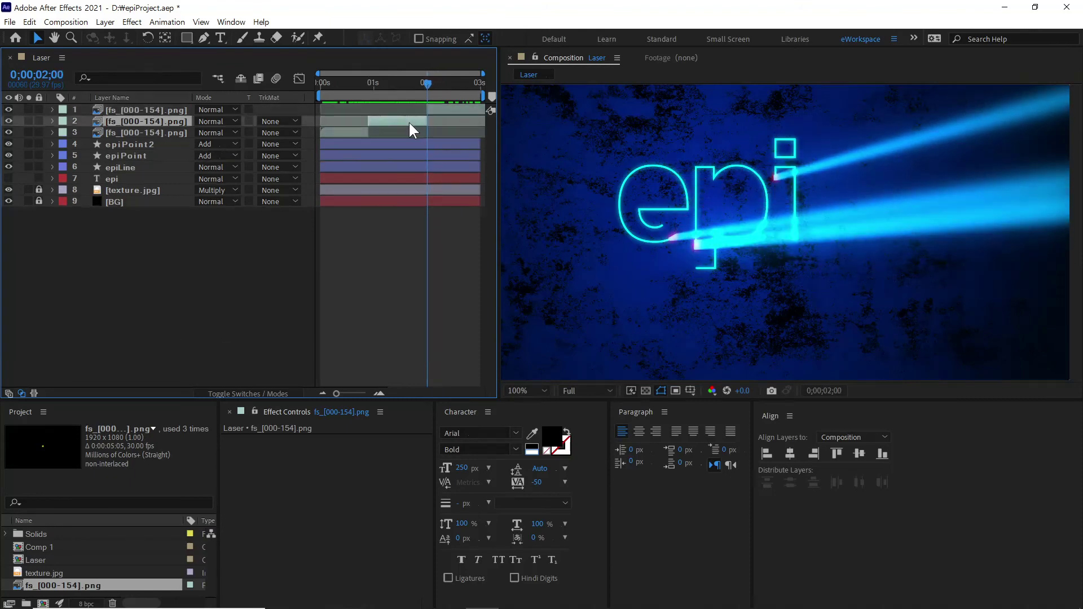
pyautogui.press('Delete')
# Split the second fs_[000-154].png segment at 0;00;01;29 and delete the part after the cut
pyautogui.moveTo(440, 106); pyautogui.dragTo(426, 88)
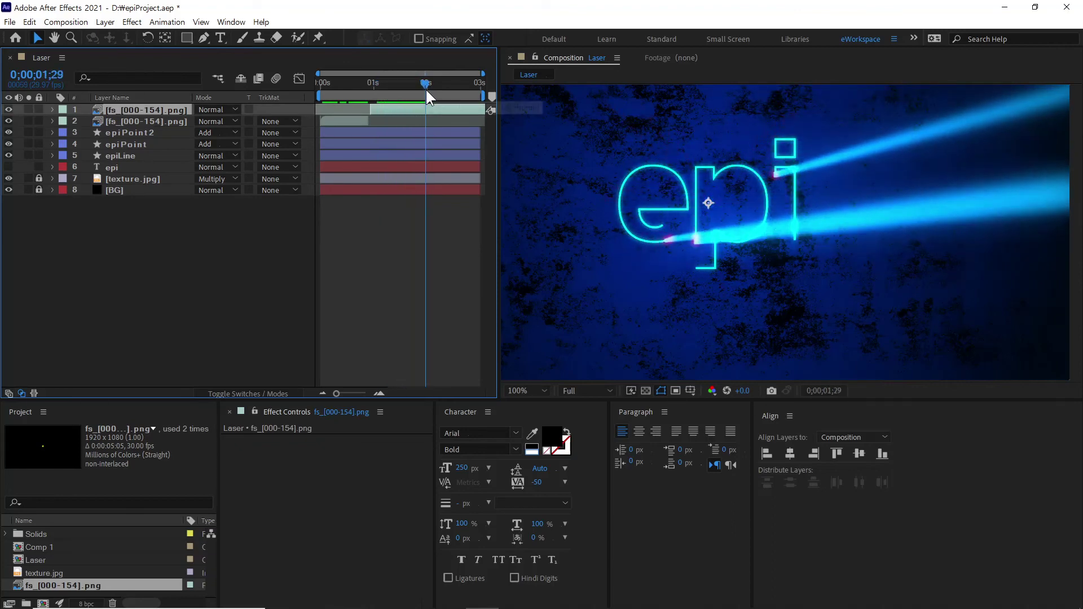
pyautogui.hotkey('ctrl', 'shift', 'd')
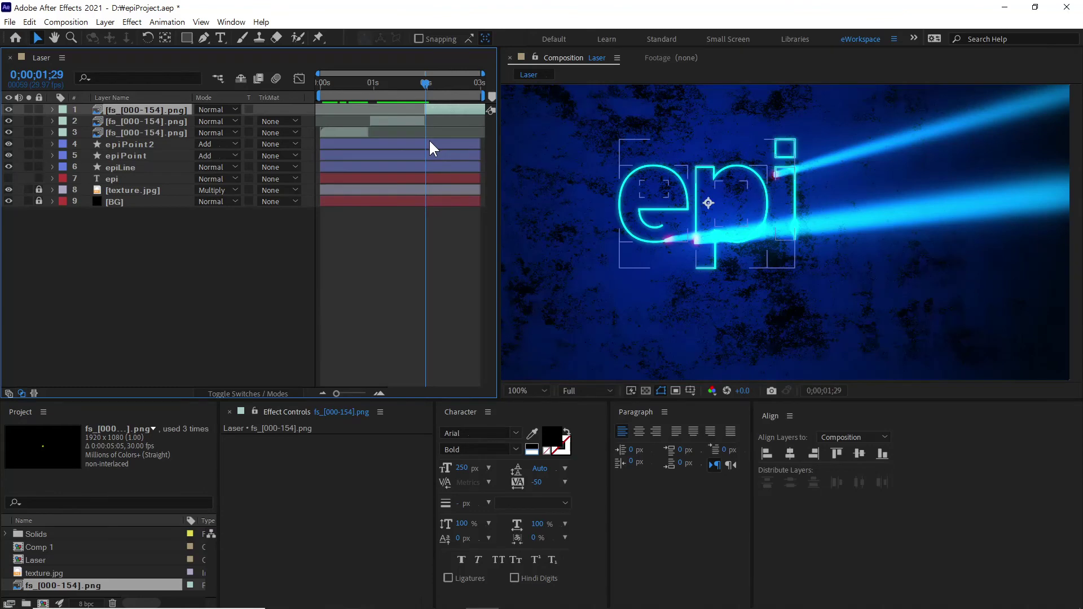
pyautogui.press('Delete')
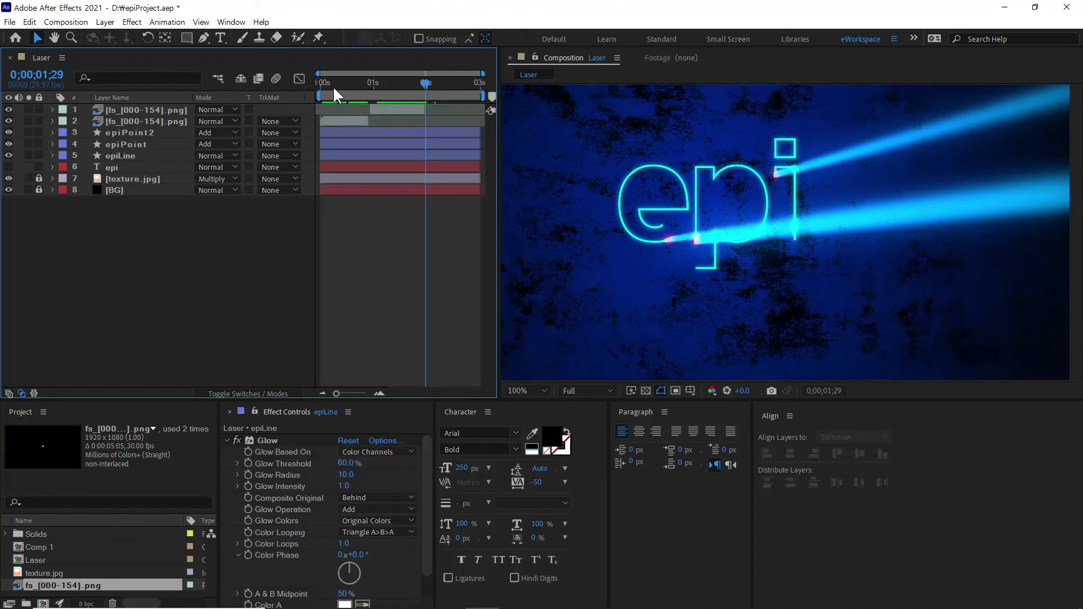
# Reveal Scale on both fs_[000-154].png segments and set it to 80%
pyautogui.moveTo(337, 81); pyautogui.dragTo(345, 81)
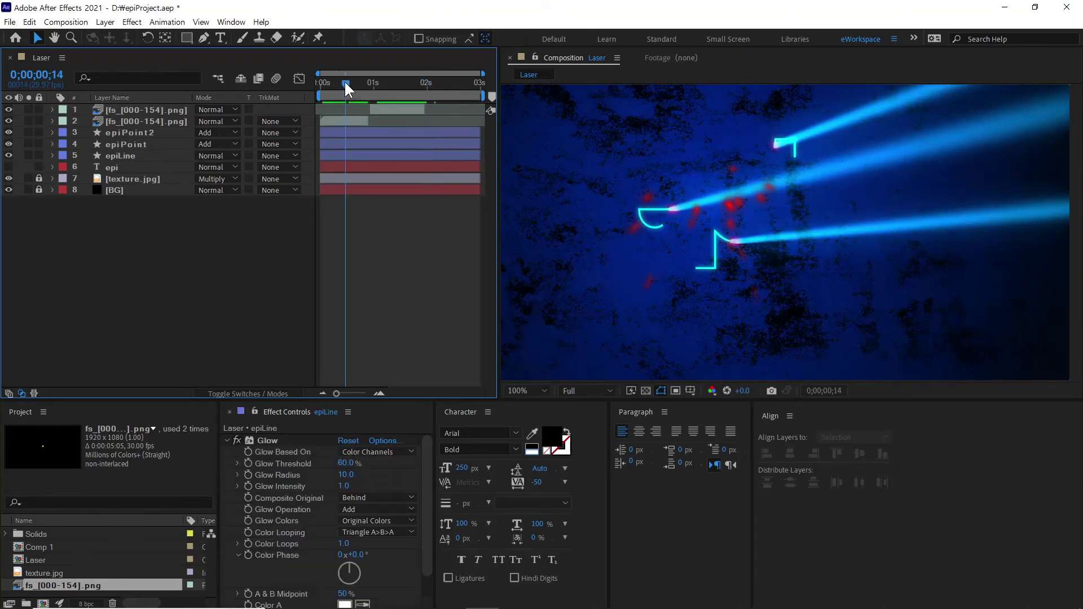
pyautogui.click(360, 123)
pyautogui.moveTo(356, 84); pyautogui.dragTo(393, 89)
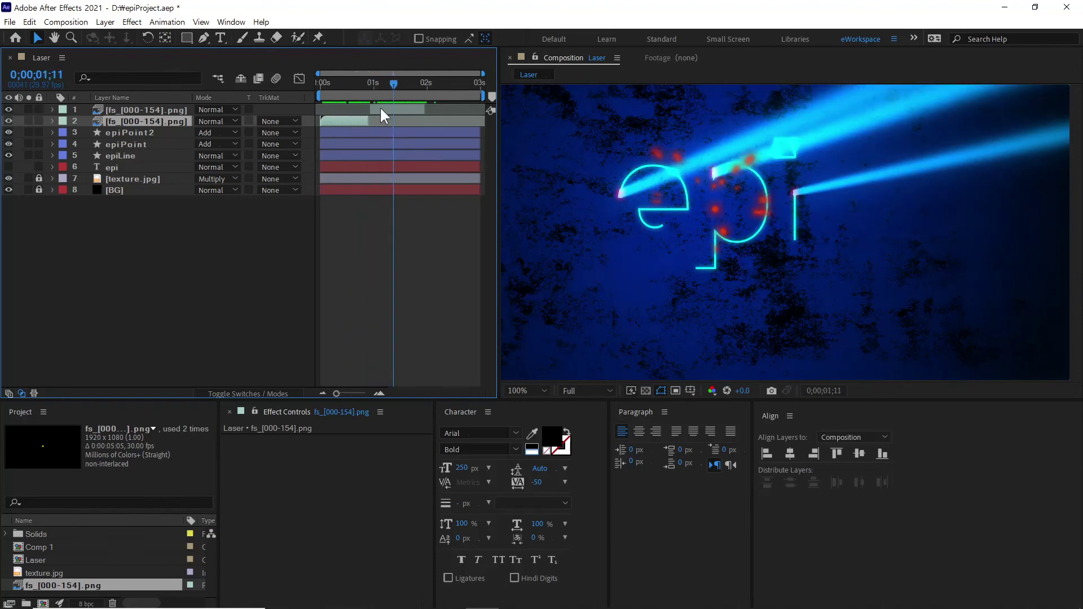
pyautogui.keyDown('shift'); pyautogui.click(380, 107); pyautogui.keyUp('shift')
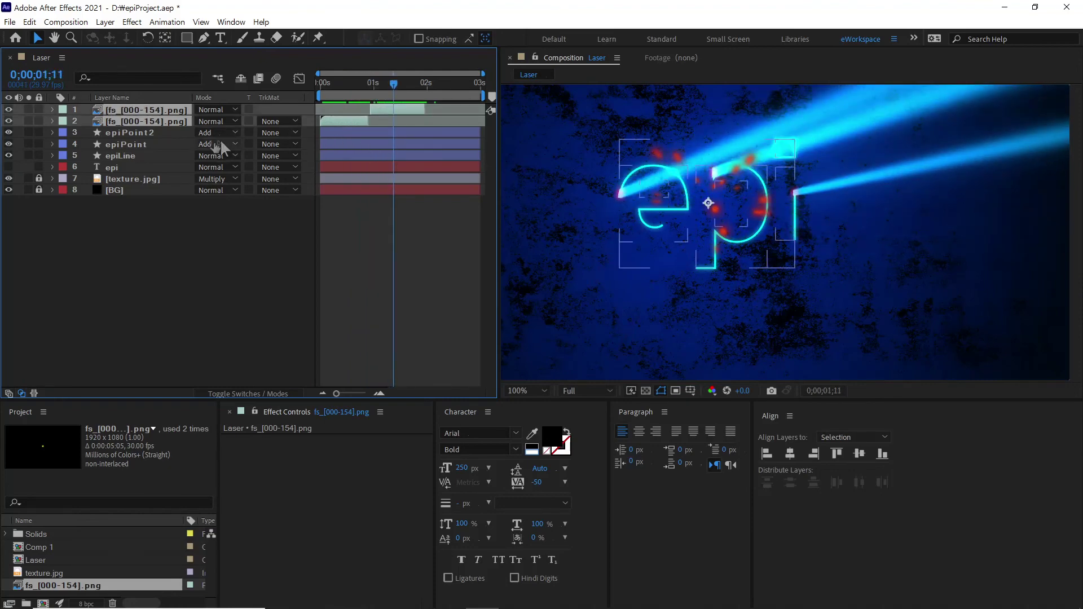
pyautogui.press('s')
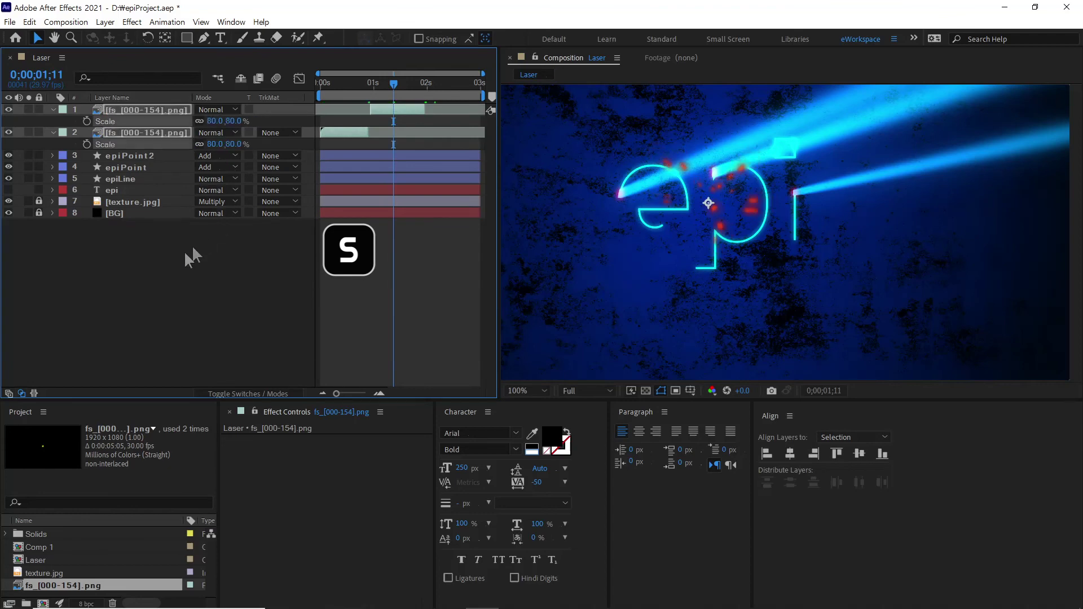
pyautogui.click(192, 245)
# Set the blending mode of both fs_[000-154].png segments to Add
pyautogui.moveTo(328, 84); pyautogui.dragTo(341, 87)
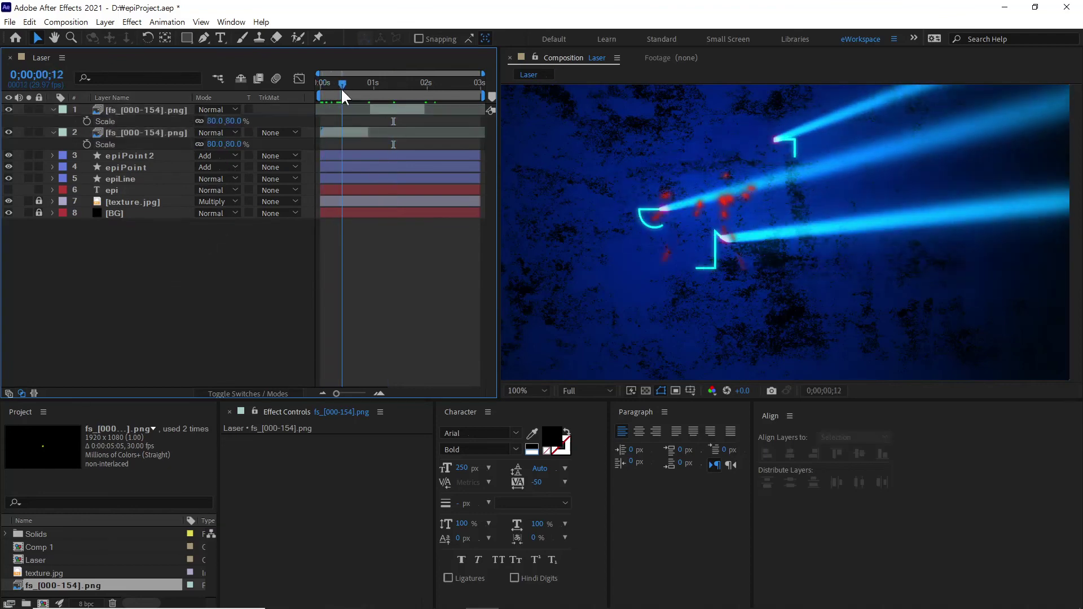
pyautogui.click(354, 132)
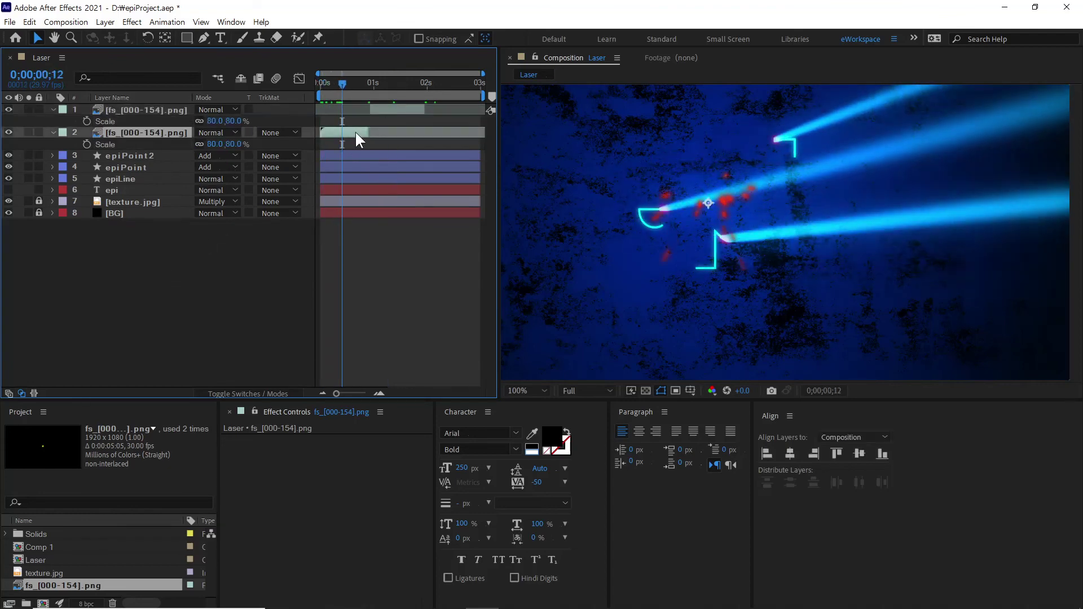
pyautogui.keyDown('shift'); pyautogui.click(395, 109); pyautogui.keyUp('shift')
pyautogui.click(229, 110)
pyautogui.click(281, 233)
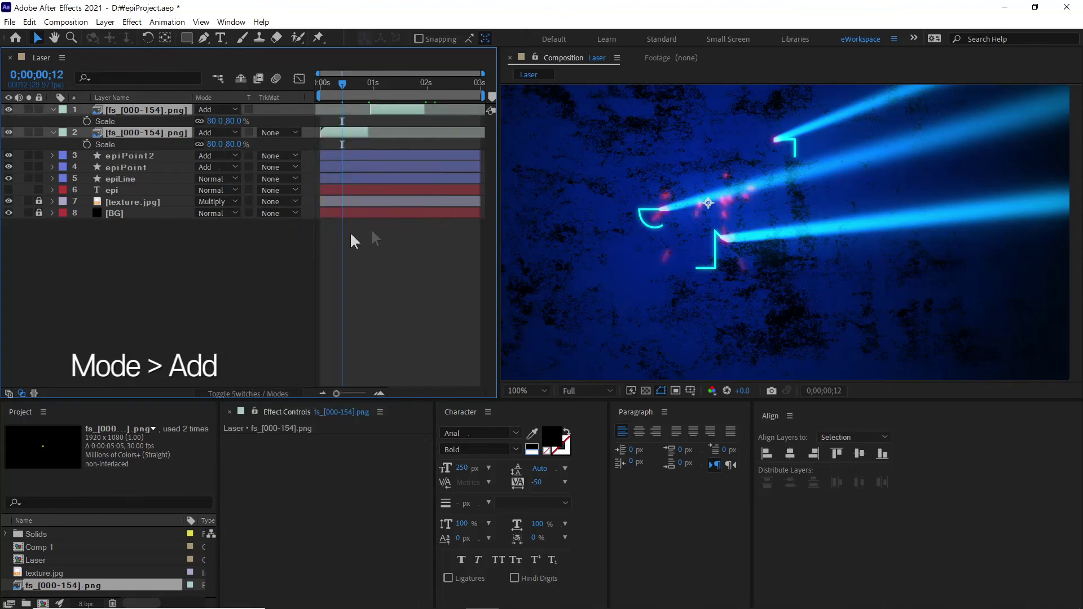
# At 0;00;00;02, move the first spark segment onto the beam tip where the letter e starts
pyautogui.click(225, 257)
pyautogui.moveTo(337, 86); pyautogui.dragTo(319, 83)
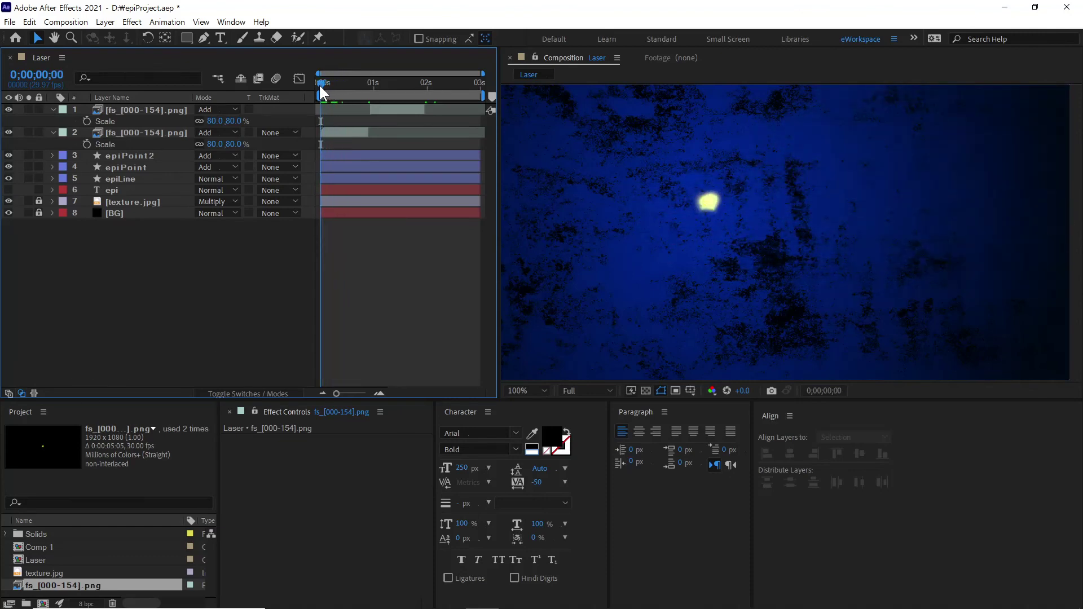
pyautogui.moveTo(320, 84); pyautogui.dragTo(322, 84)
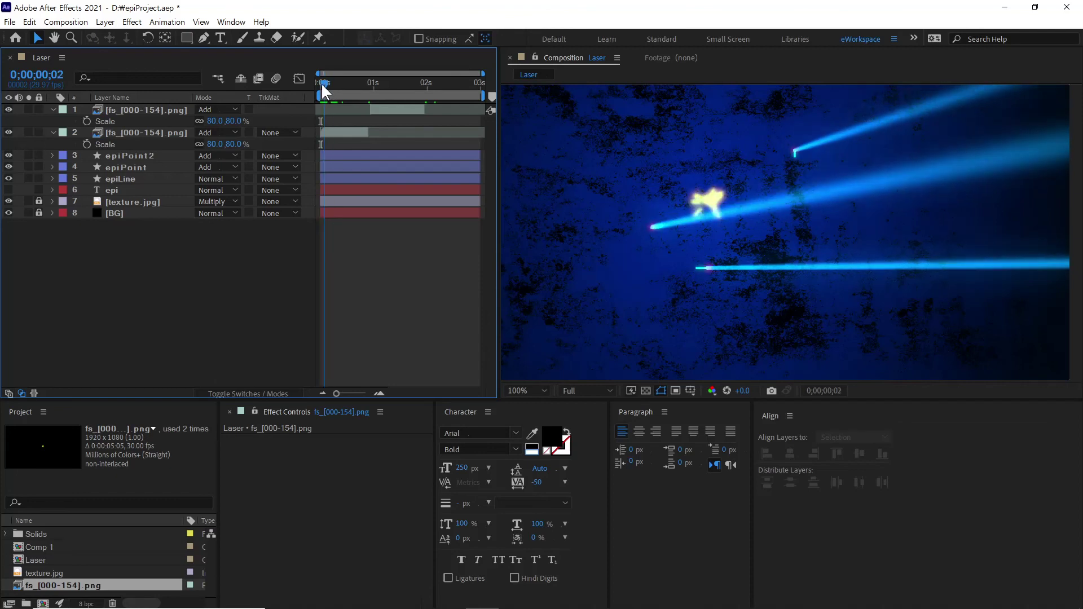
pyautogui.click(157, 136)
pyautogui.moveTo(708, 204); pyautogui.dragTo(654, 230)
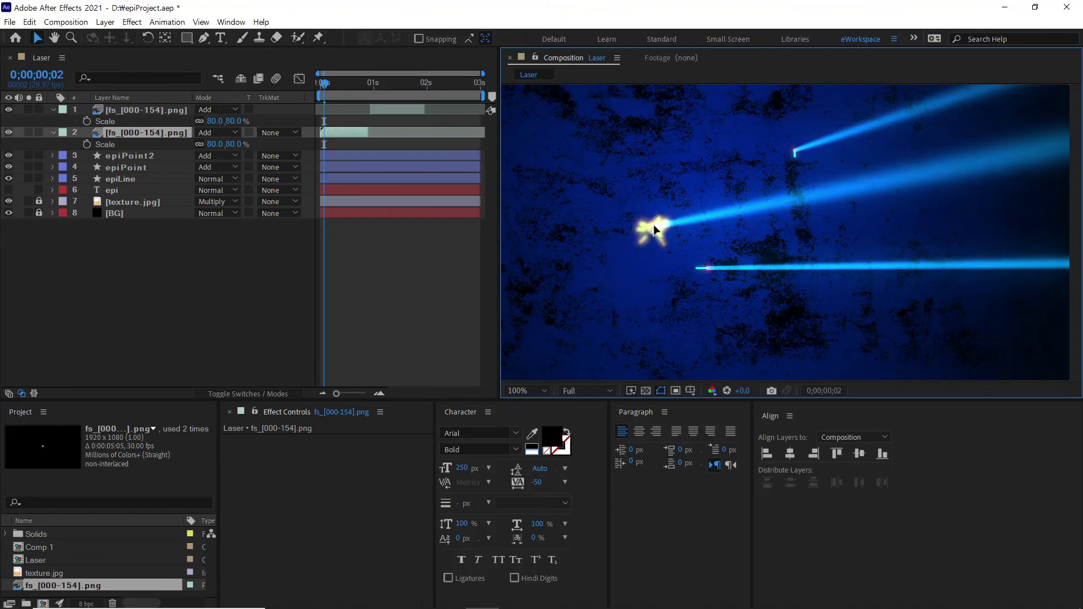
# Duplicate the first spark segment, move the copy to the start of the letter p's outline, and scale it to 60%
pyautogui.moveTo(328, 84)
pyautogui.mouseDown()
pyautogui.moveTo(317, 83)
pyautogui.moveTo(343, 88)
pyautogui.moveTo(318, 90)
pyautogui.moveTo(331, 93)
pyautogui.mouseUp()
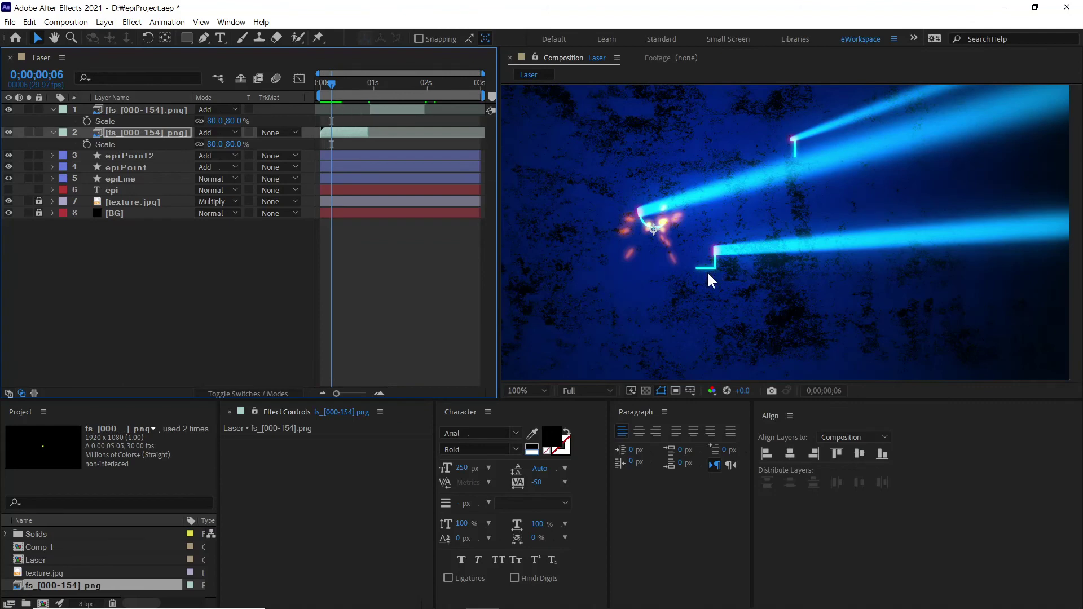
pyautogui.hotkey('ctrl', 'd')
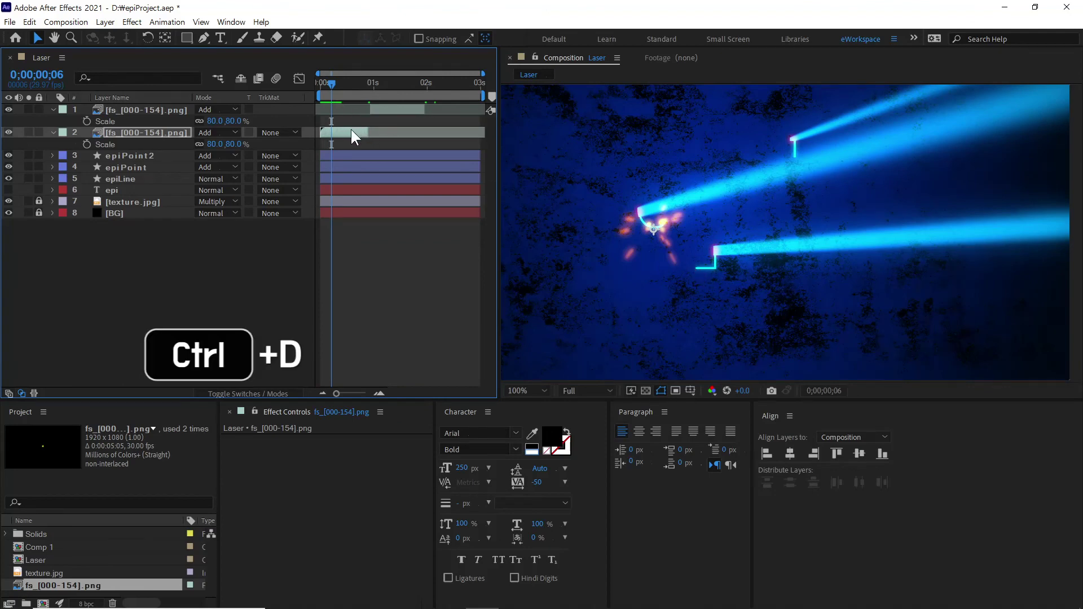
pyautogui.moveTo(653, 232); pyautogui.dragTo(697, 269)
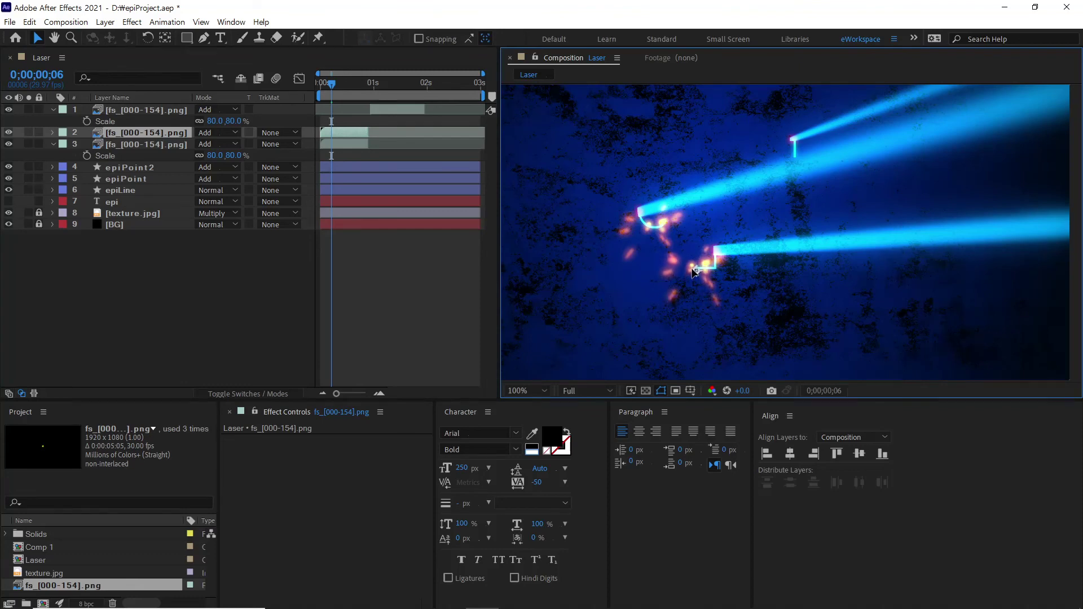
pyautogui.press('s')
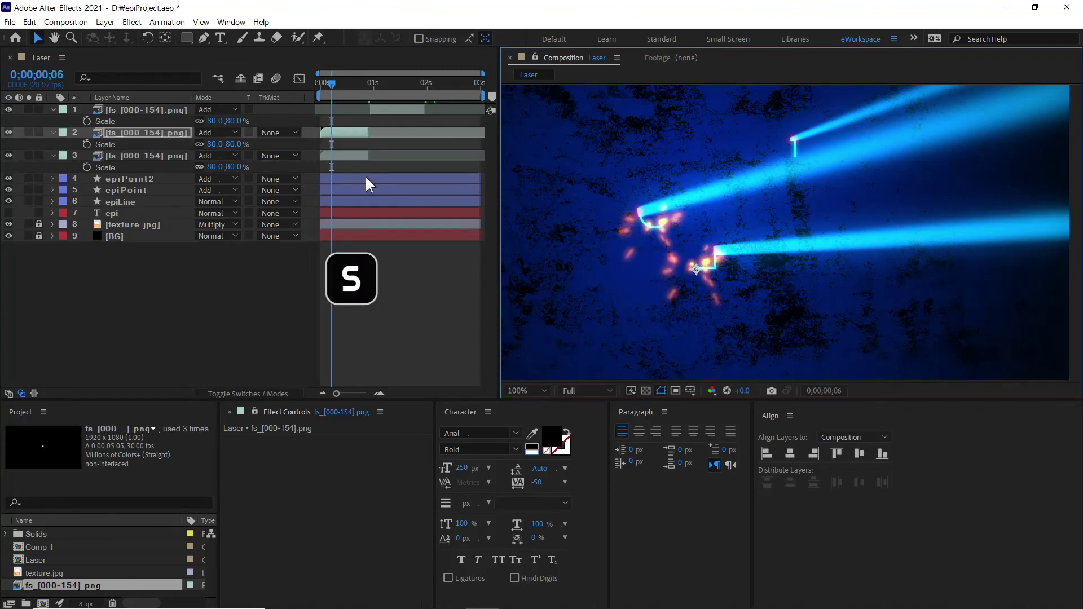
pyautogui.click(213, 144)
pyautogui.press('Tab')
pyautogui.write('60')
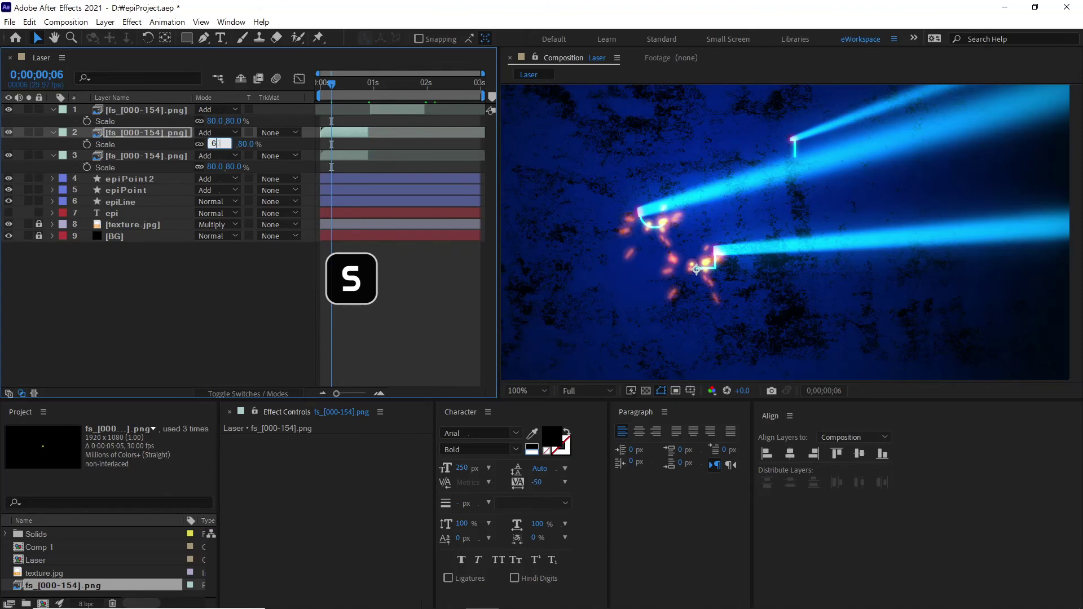
pyautogui.press('Return')
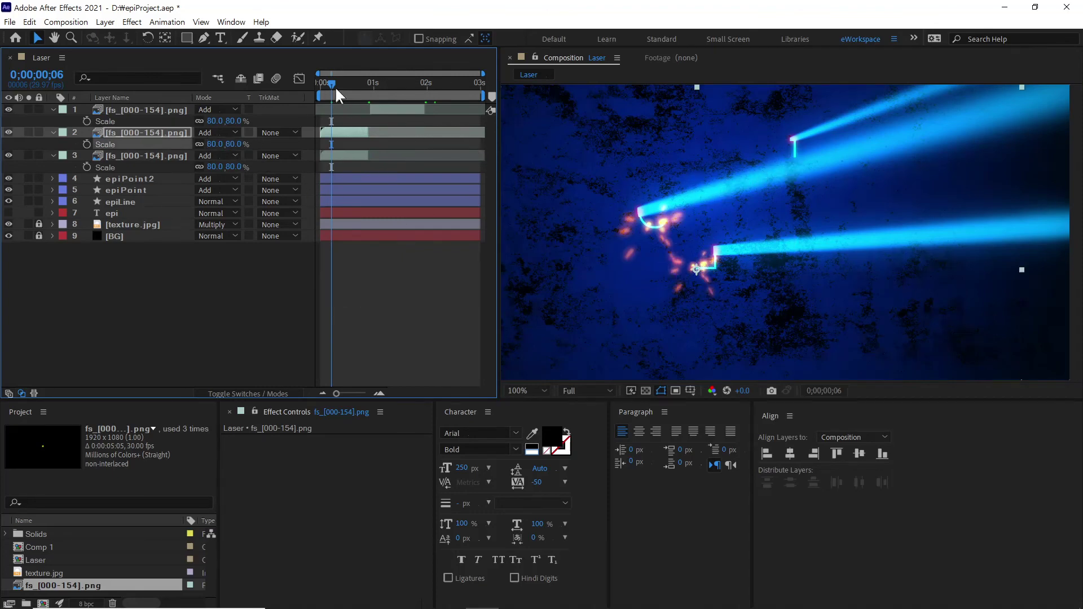
# At 0;00;00;03, duplicate the 60% spark layer and move the copy onto the beam tip at the dot of the i
pyautogui.press('pageup')
pyautogui.press('pageup')
pyautogui.press('pageup')
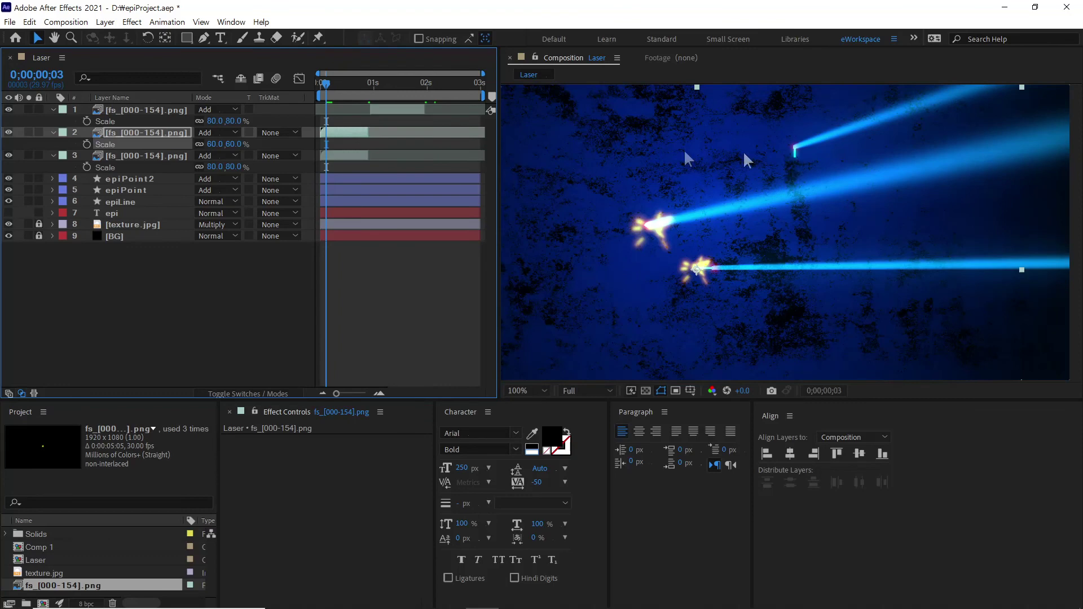
pyautogui.click(340, 136)
pyautogui.hotkey('ctrl', 'd')
pyautogui.moveTo(709, 276); pyautogui.dragTo(793, 159)
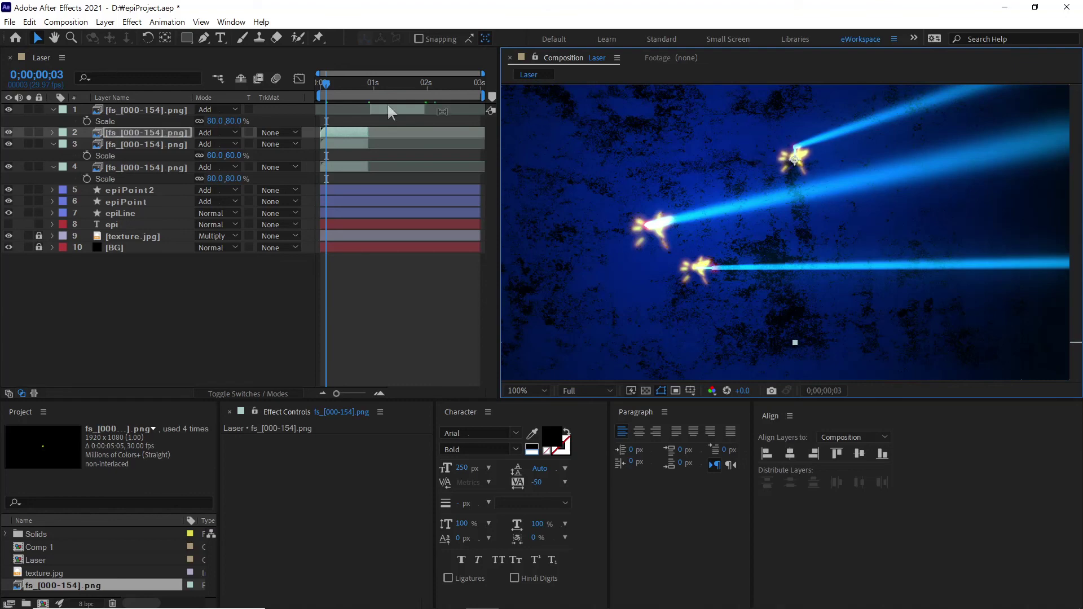
# Shift the three early spark layers together two frames later in time and preview the composition from the start
pyautogui.moveTo(326, 80); pyautogui.dragTo(288, 94)
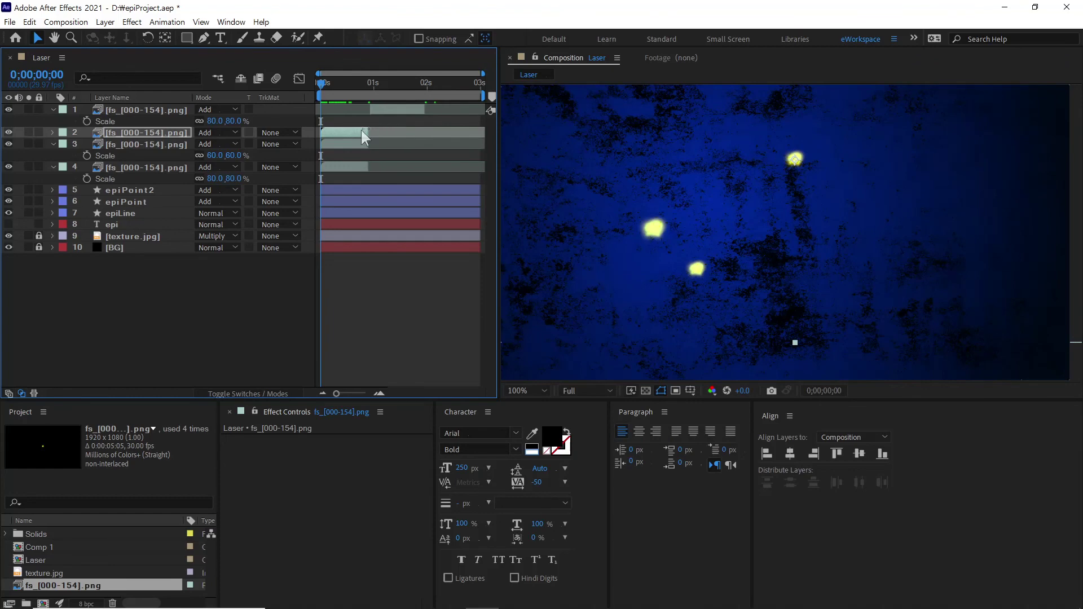
pyautogui.keyDown('ctrl'); pyautogui.click(346, 145); pyautogui.keyUp('ctrl')
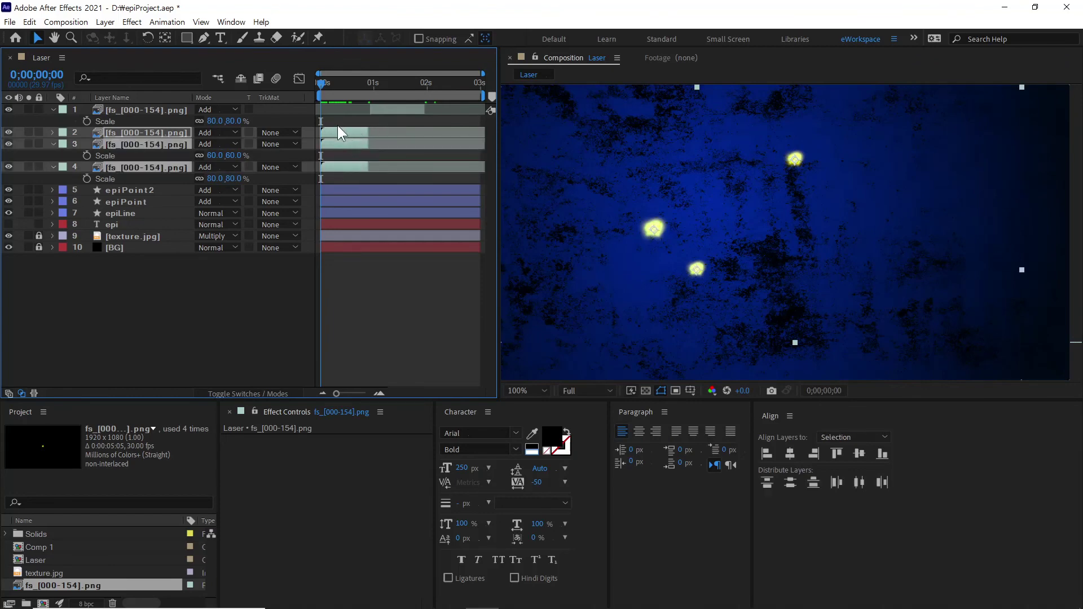
pyautogui.moveTo(334, 131); pyautogui.dragTo(338, 131)
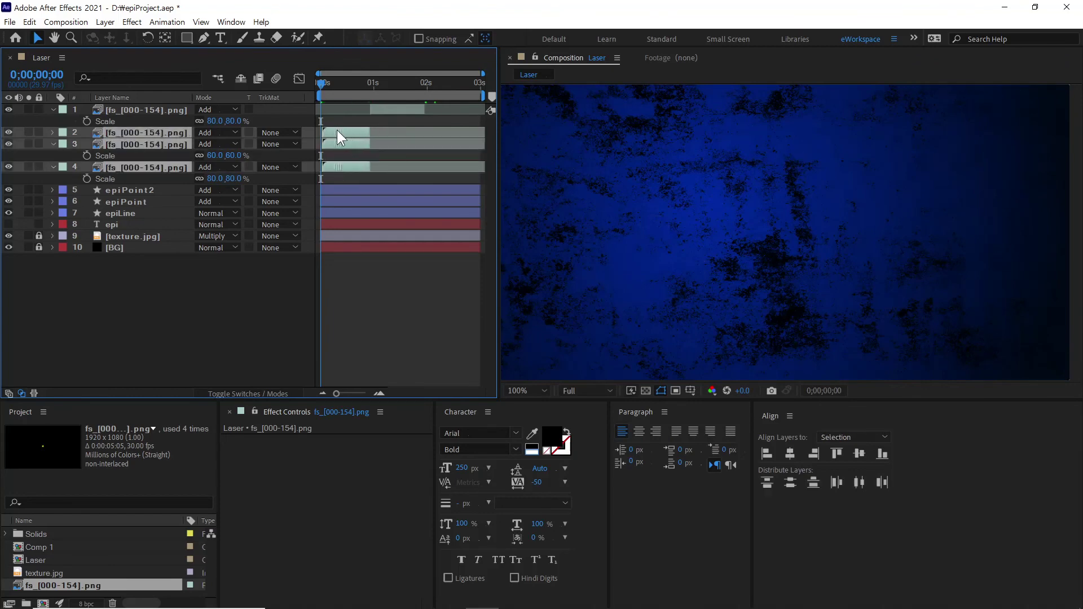
pyautogui.click(322, 83)
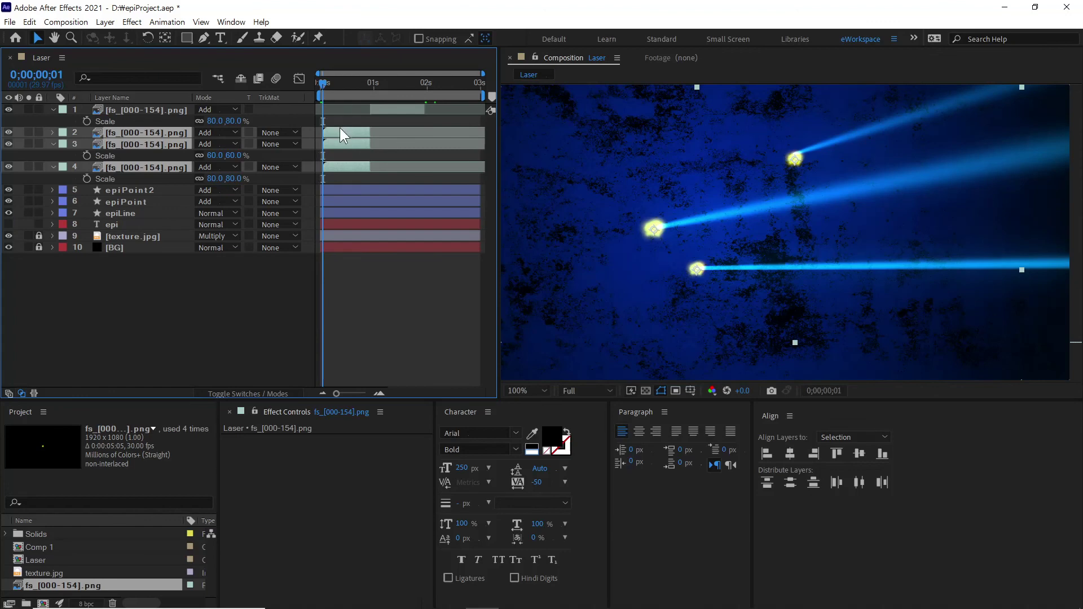
pyautogui.moveTo(339, 128); pyautogui.dragTo(341, 127)
pyautogui.click(317, 82)
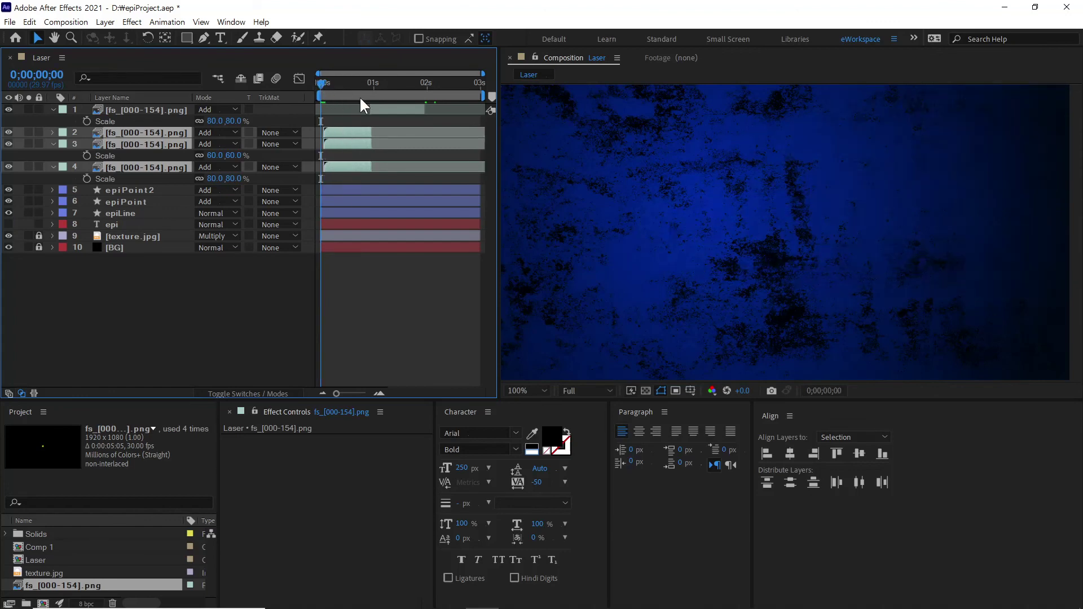
pyautogui.press('space')
pyautogui.press('space')
# Set the scale of the spark layer at the letter i to 50%
pyautogui.moveTo(324, 79); pyautogui.dragTo(339, 80)
pyautogui.press('F2')
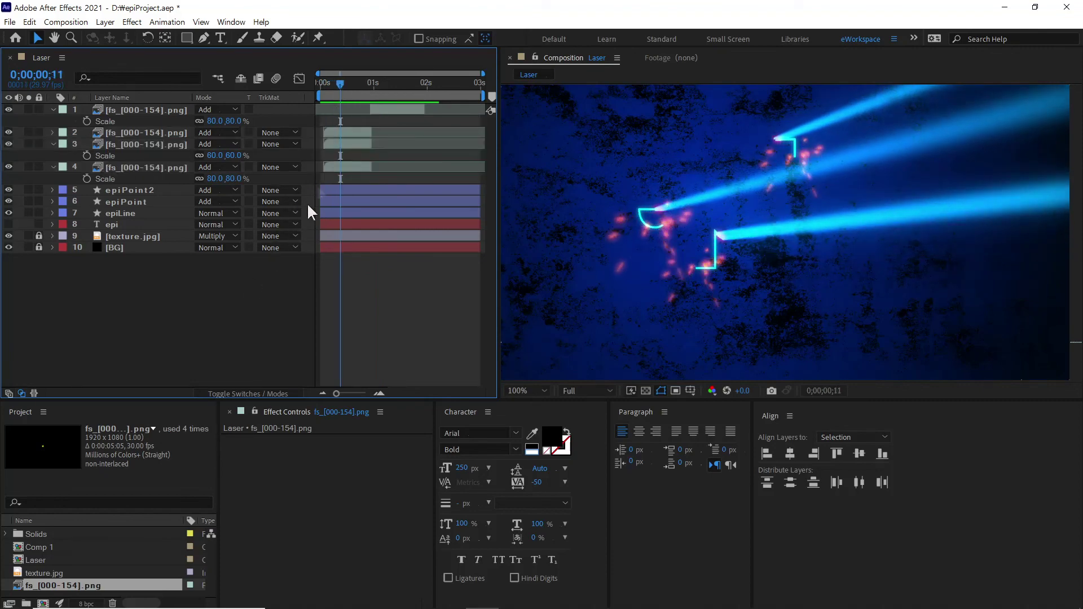
pyautogui.click(340, 133)
pyautogui.press('s')
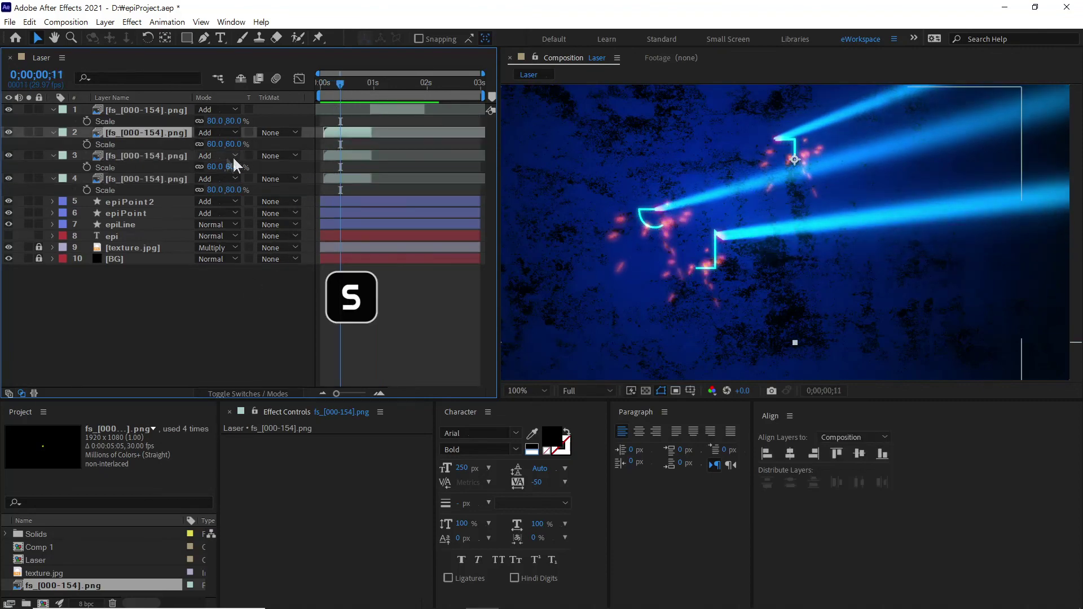
pyautogui.click(217, 144)
pyautogui.write('50')
pyautogui.press('Return')
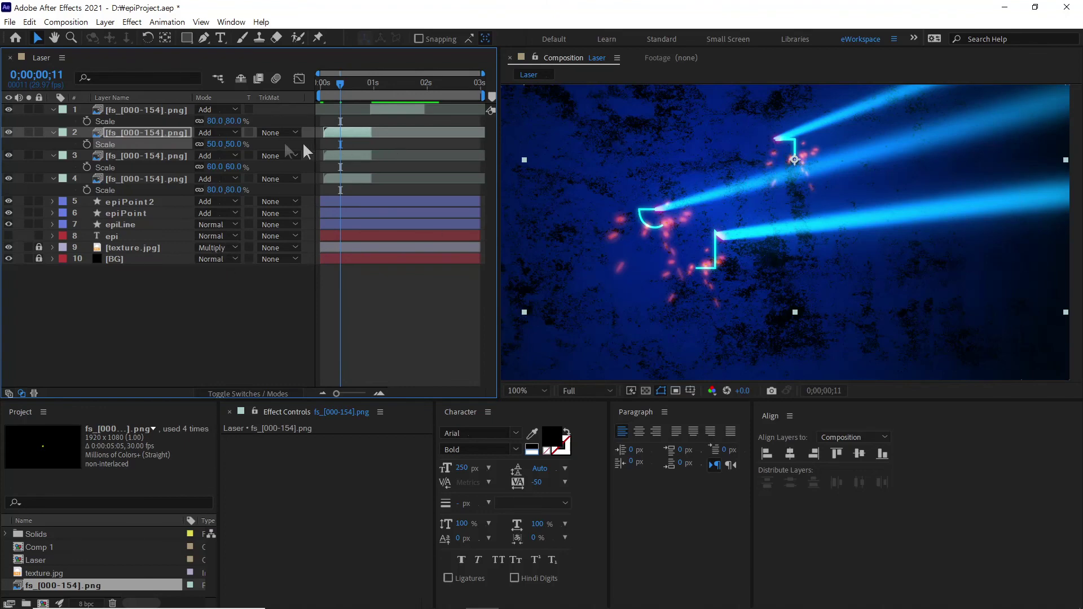
# Shift the late spark segment to start just before 0;00;02;05 and place it on the beam tip at the base of the letter p's stem
pyautogui.moveTo(329, 85); pyautogui.dragTo(382, 101)
pyautogui.click(395, 110)
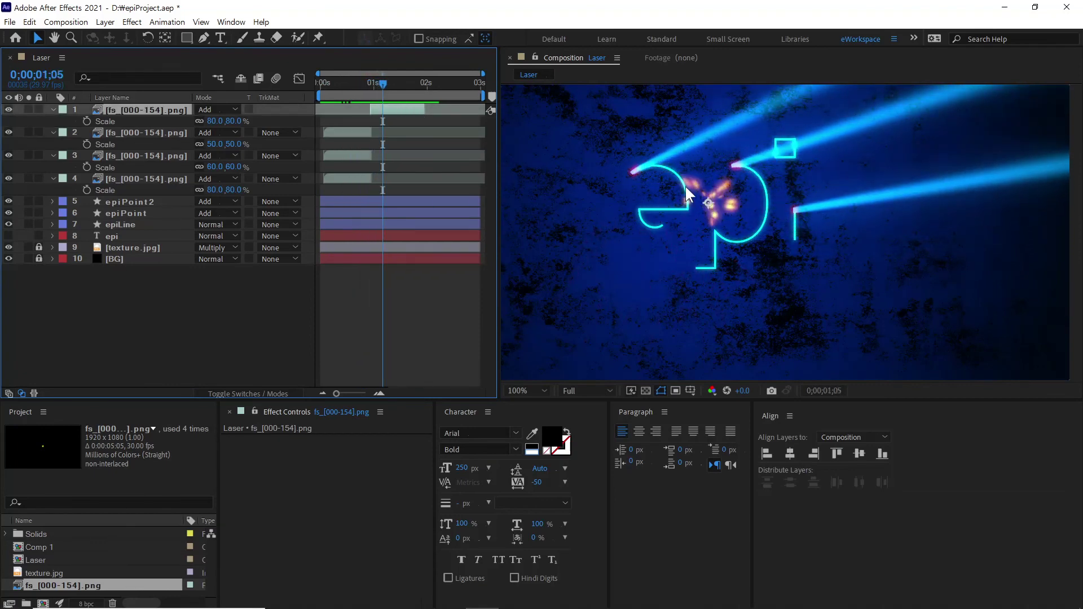
pyautogui.moveTo(377, 82); pyautogui.dragTo(435, 83)
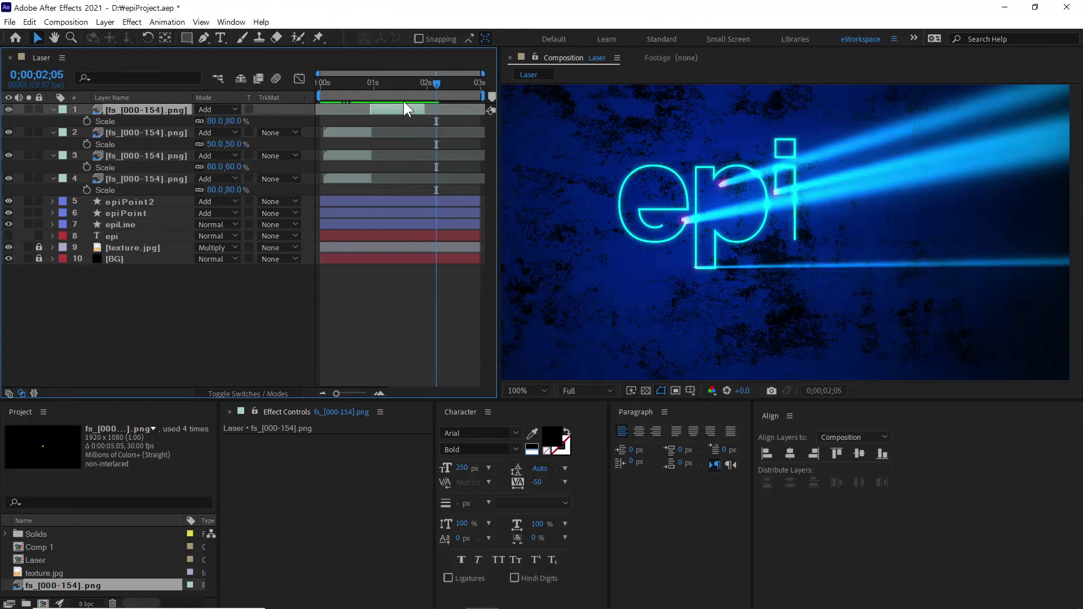
pyautogui.moveTo(391, 109); pyautogui.dragTo(453, 109)
pyautogui.moveTo(705, 204); pyautogui.dragTo(696, 265)
# Duplicate the late spark layer, shift the copy to start just before 0;00;01;02, and place it on the beam tip atop the letter p
pyautogui.moveTo(449, 89)
pyautogui.mouseDown()
pyautogui.moveTo(409, 89)
pyautogui.moveTo(485, 111)
pyautogui.moveTo(340, 100)
pyautogui.moveTo(378, 104)
pyautogui.mouseUp()
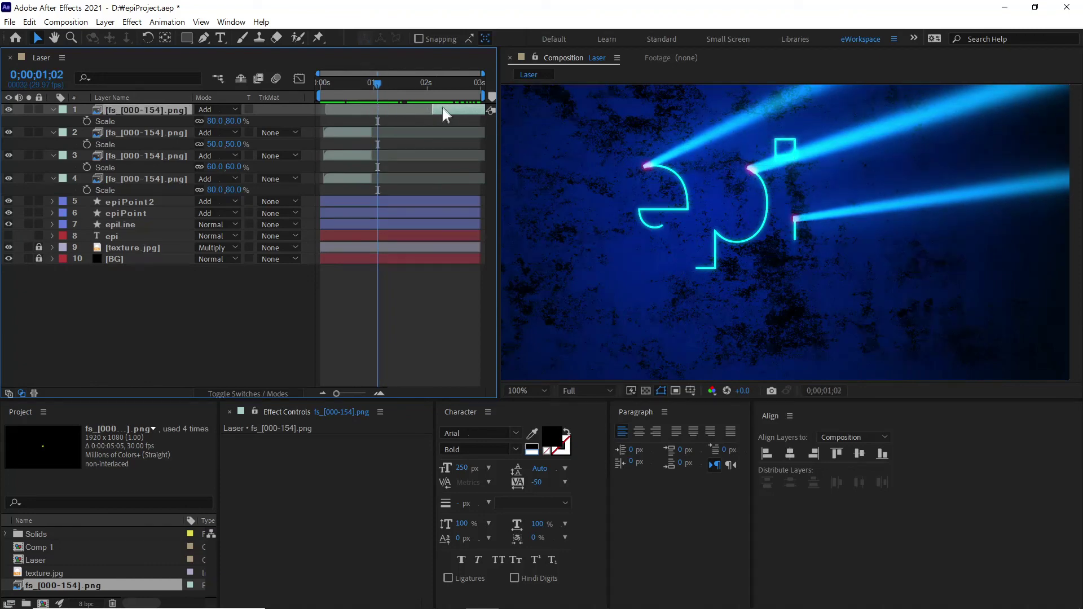
pyautogui.hotkey('ctrl', 'd')
pyautogui.moveTo(454, 111); pyautogui.dragTo(397, 111)
pyautogui.moveTo(691, 272)
pyautogui.mouseDown()
pyautogui.moveTo(756, 169)
pyautogui.moveTo(747, 173)
pyautogui.mouseUp()
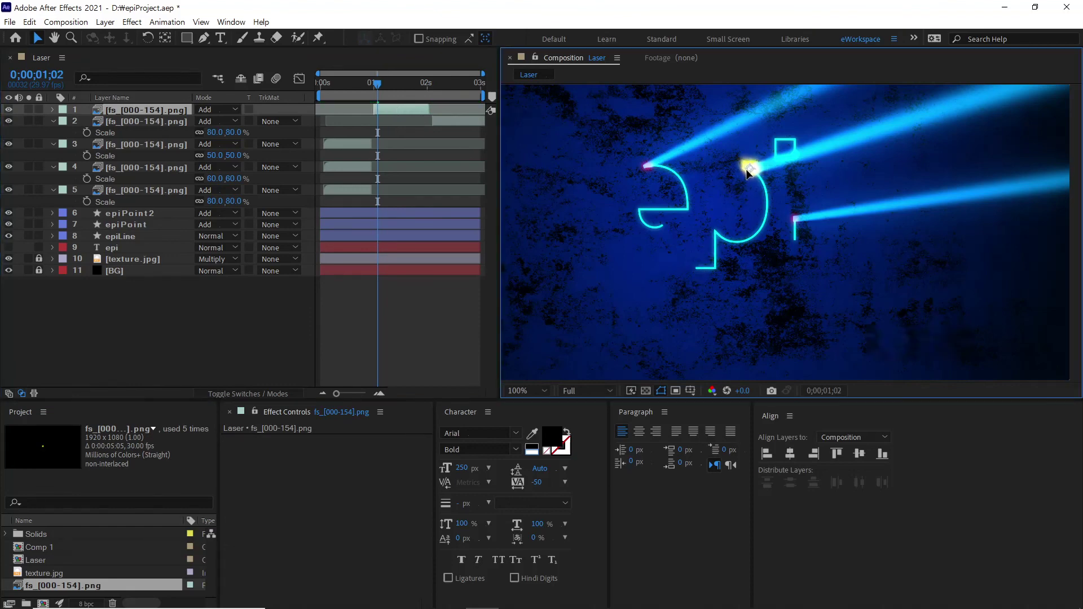
# Preview the composition from the start to check the timing and placement of the sparks
pyautogui.moveTo(395, 79); pyautogui.dragTo(293, 102)
pyautogui.press('space')
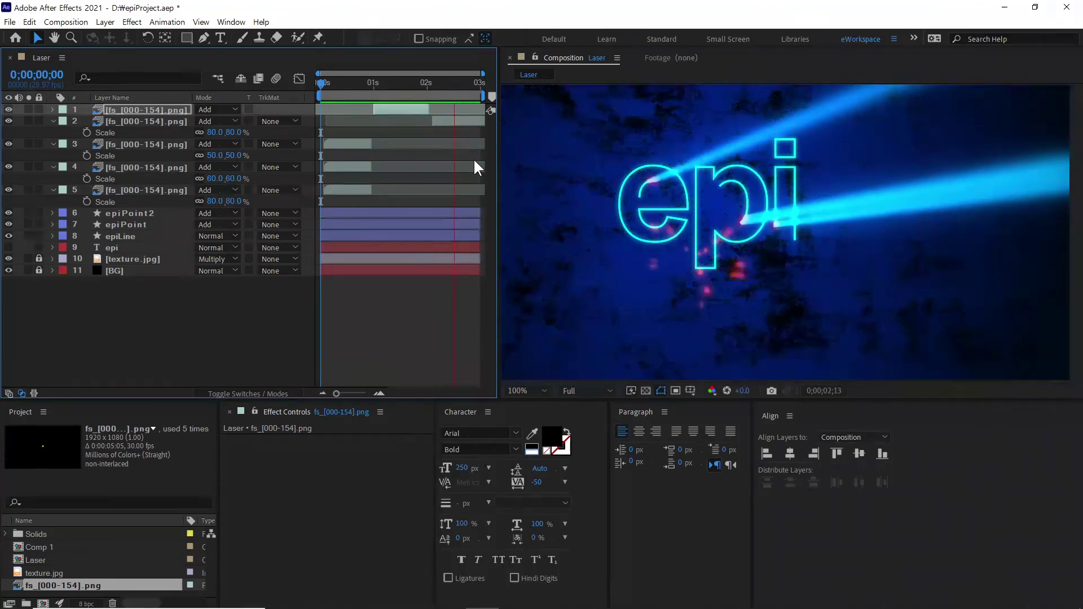
pyautogui.press('space')
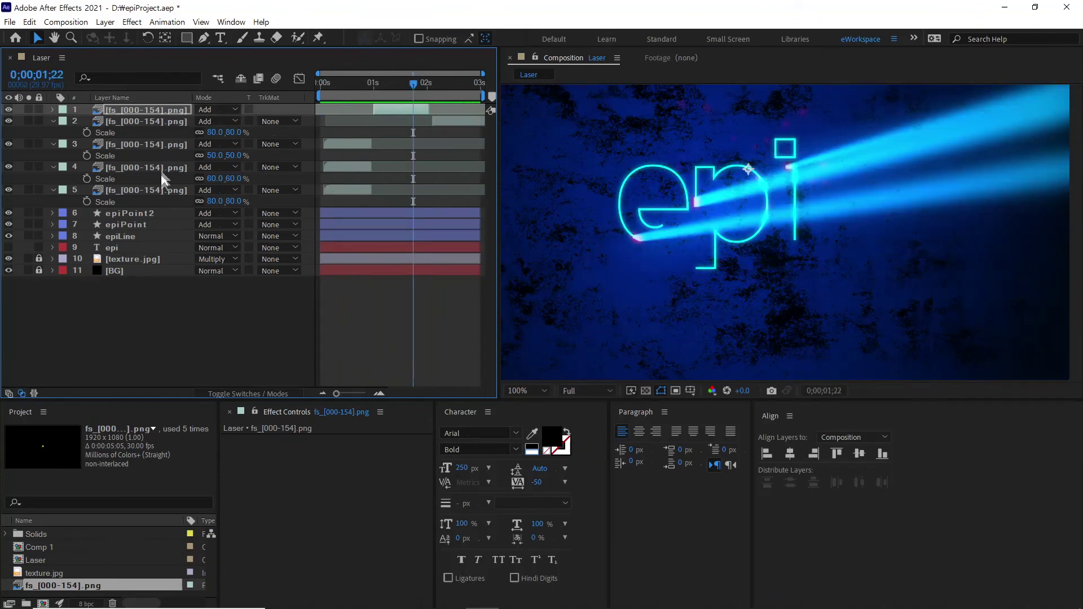
# Move all five spark layers below epiPoint and above epiLine in the layer stack
pyautogui.keyDown('shift'); pyautogui.click(158, 189); pyautogui.keyUp('shift')
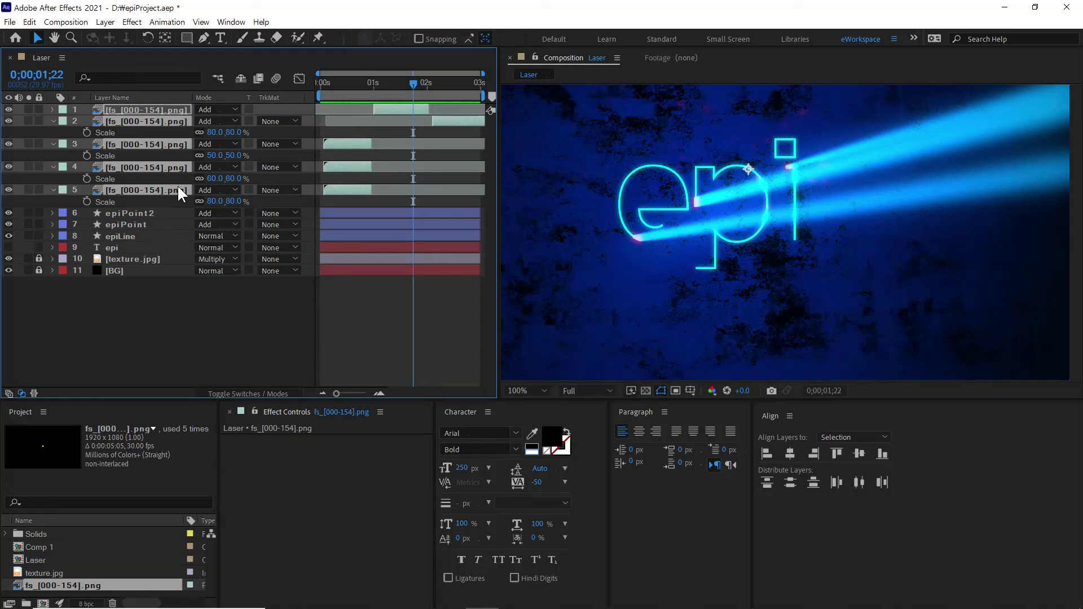
pyautogui.moveTo(178, 187); pyautogui.dragTo(152, 233)
pyautogui.click(123, 235)
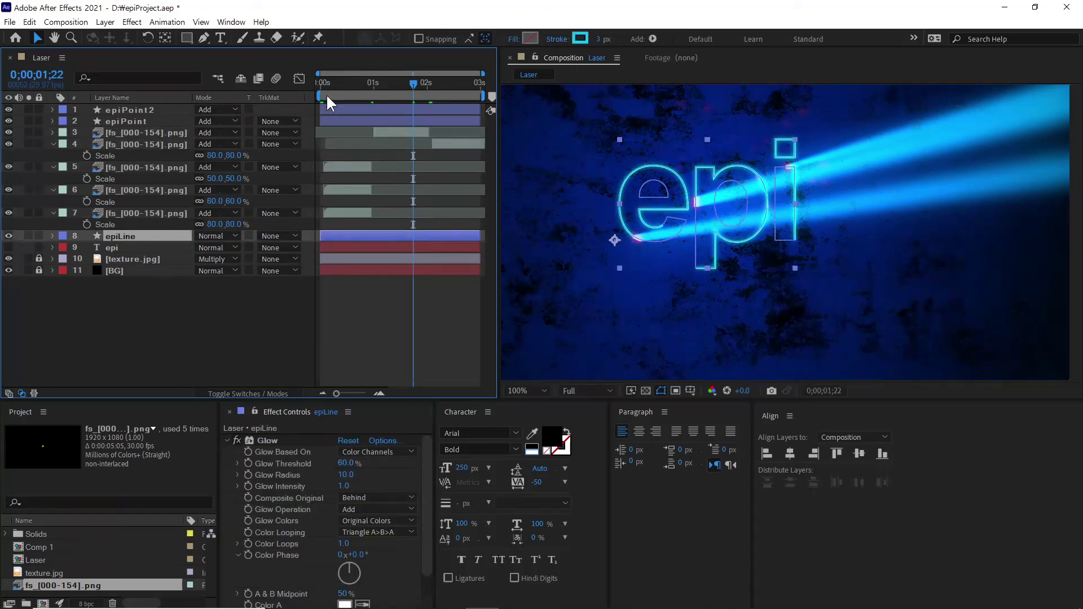
# Preview the composition with the reordered spark layers, then deselect all layers and inspect the frame at 0;00;01;14
pyautogui.press('space')
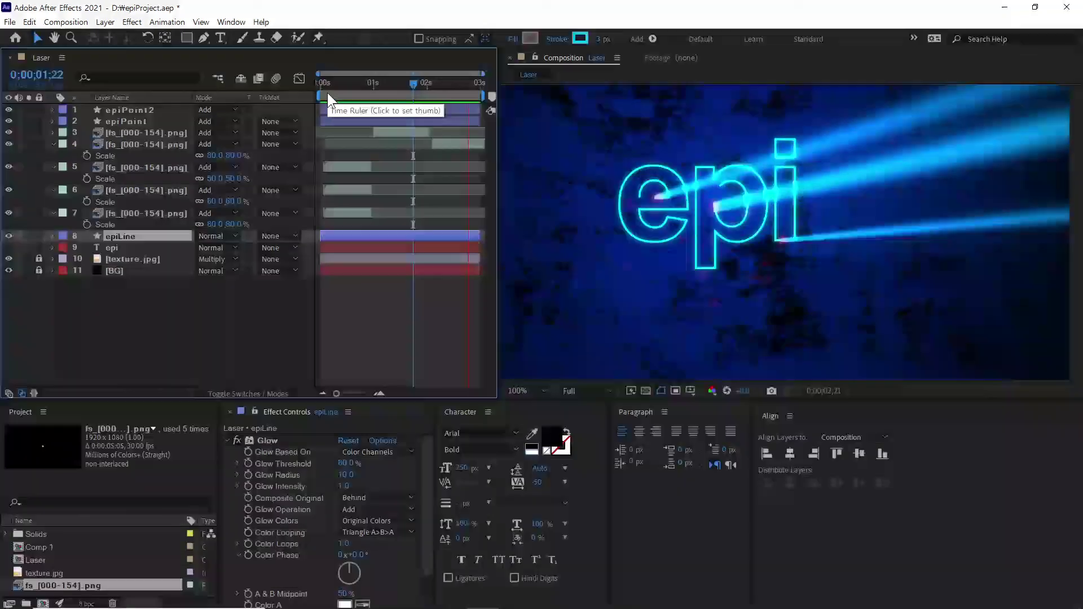
pyautogui.press('space')
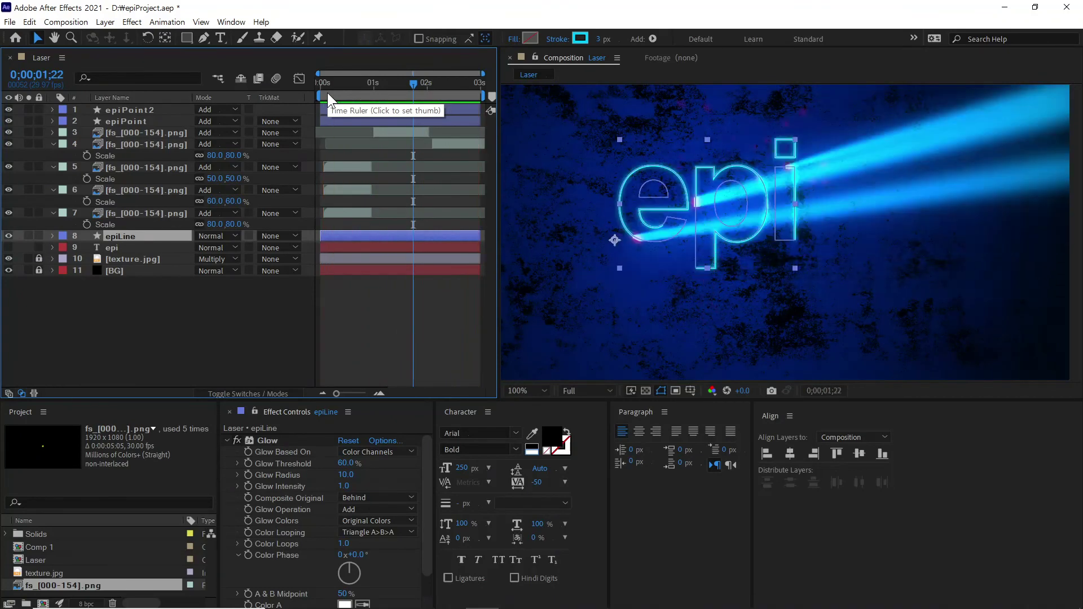
pyautogui.click(259, 304)
pyautogui.click(404, 87)
pyautogui.click(400, 89)
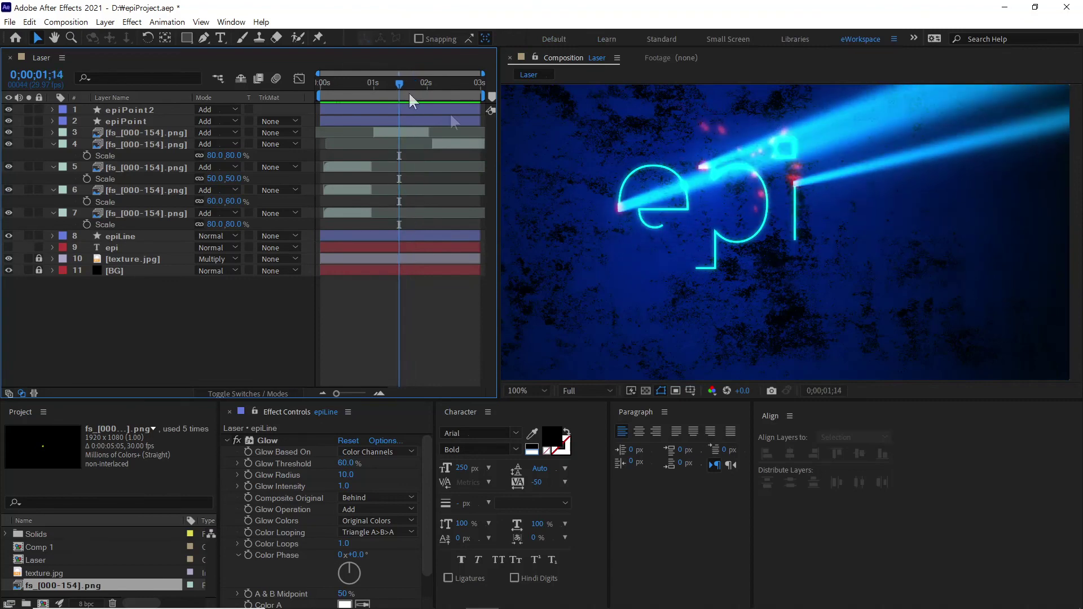